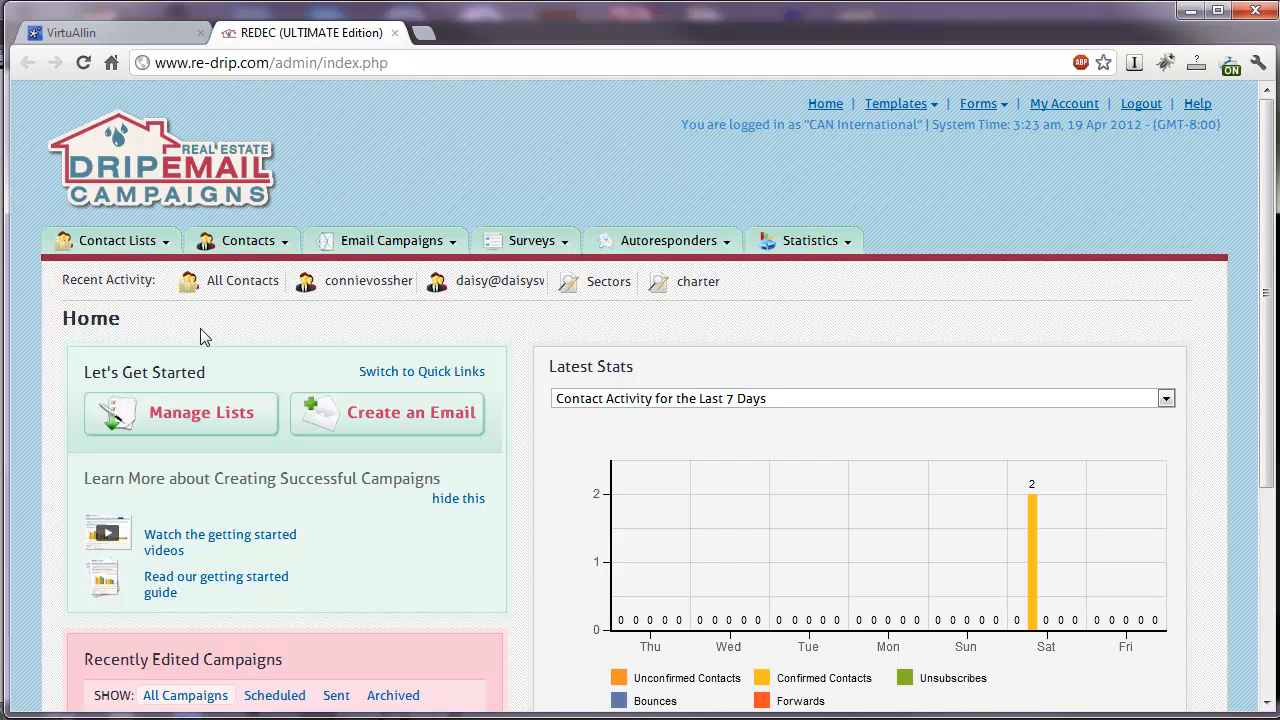
Step: Open the contact lists and look through the contacts in the CAN Update E-Newsletter list
{"action": "mouse_move", "coordinate": [110, 244]}
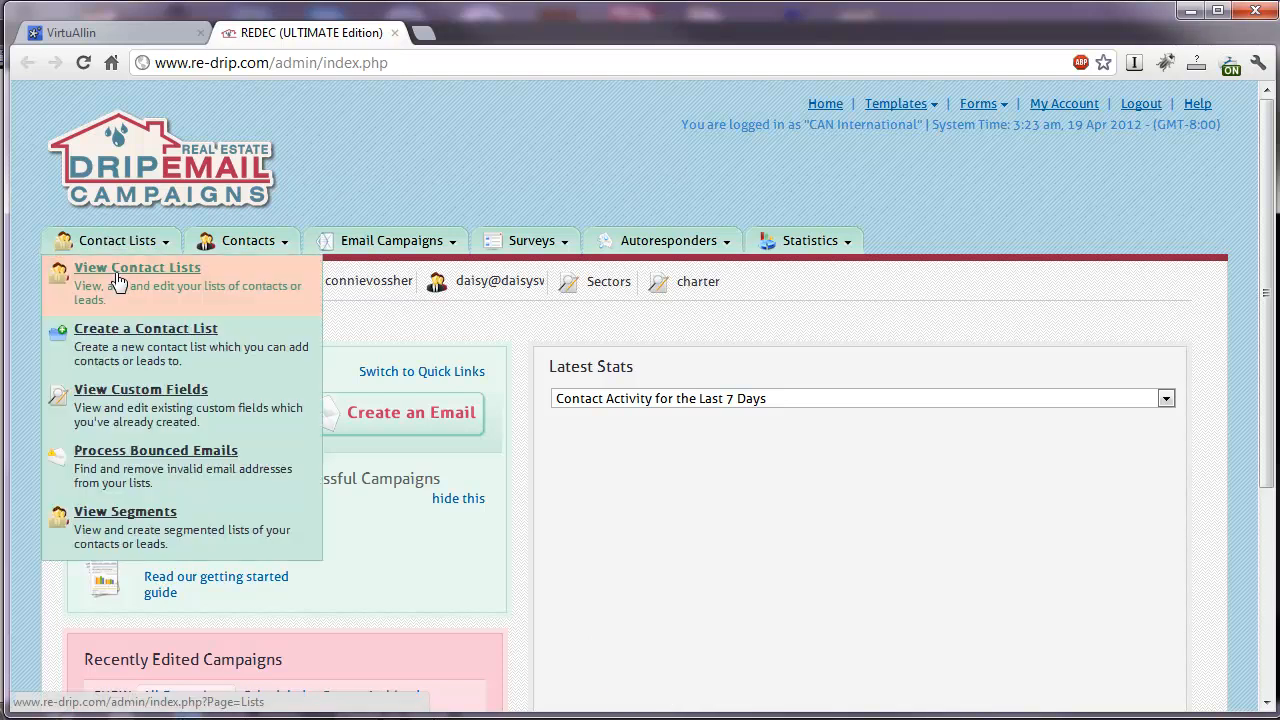
{"action": "left_click", "coordinate": [120, 272]}
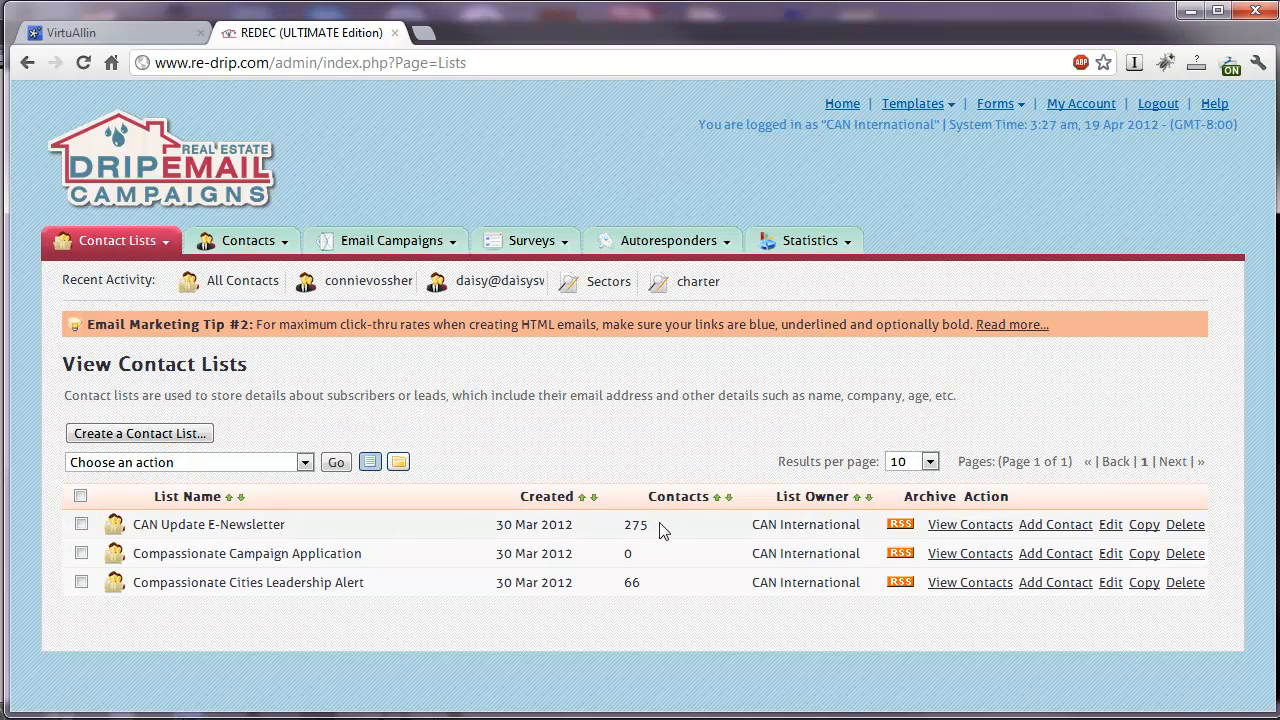
{"action": "left_click", "coordinate": [966, 526]}
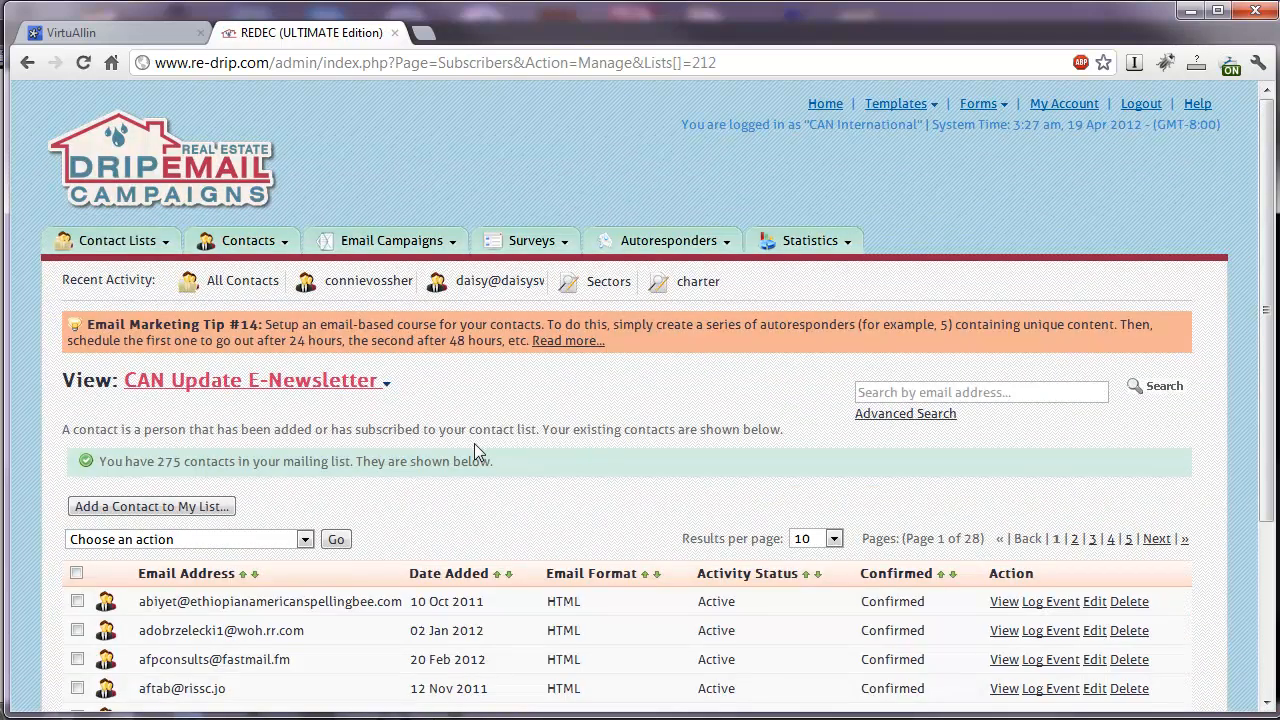
{"action": "scroll", "coordinate": [514, 418], "scroll_direction": "down", "scroll_amount": 2}
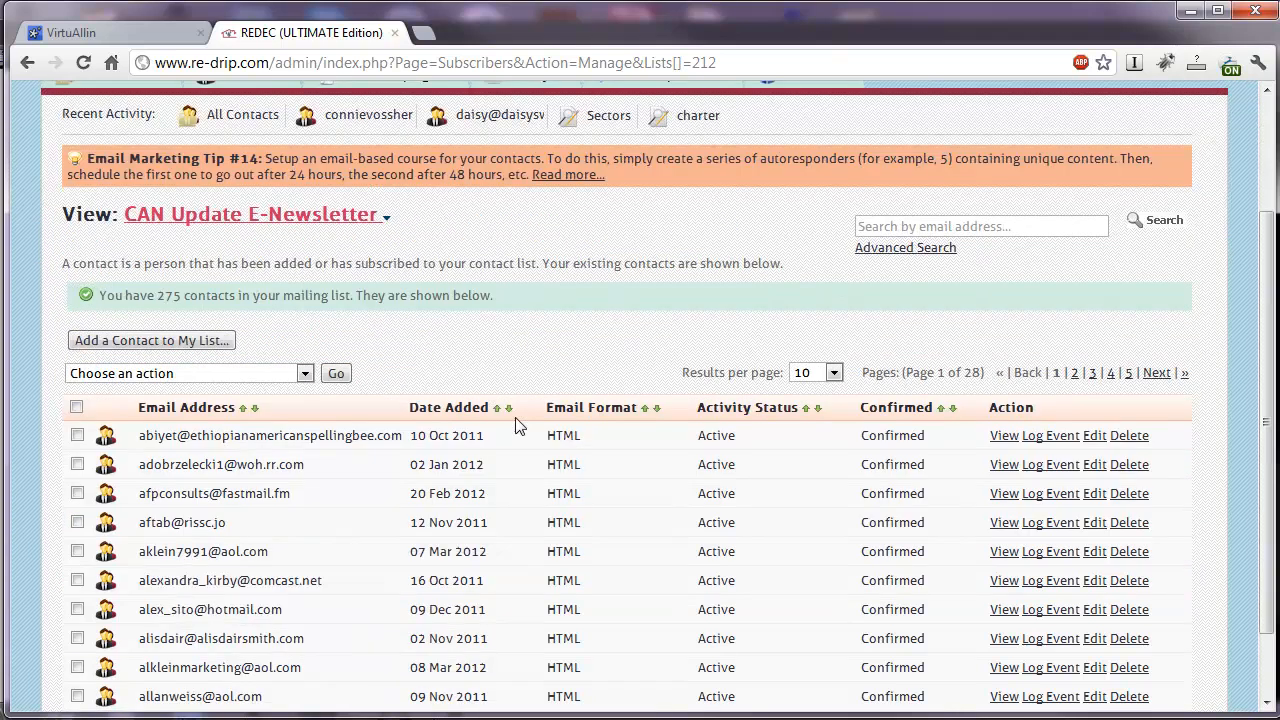
{"action": "scroll", "coordinate": [516, 425], "scroll_direction": "down", "scroll_amount": 1}
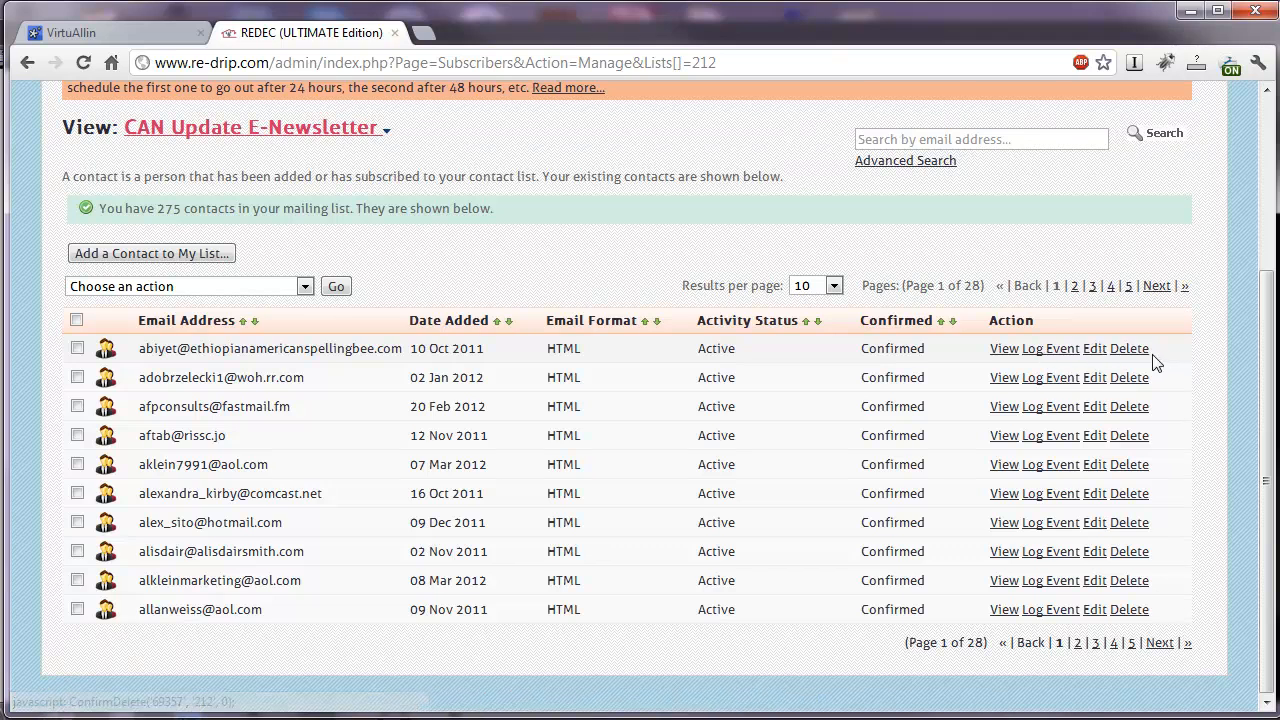
Step: Review the form for creating a contact list down to its bounce account details and leave it without saving
{"action": "scroll", "coordinate": [1160, 363], "scroll_direction": "up", "scroll_amount": 3}
{"action": "mouse_move", "coordinate": [124, 241]}
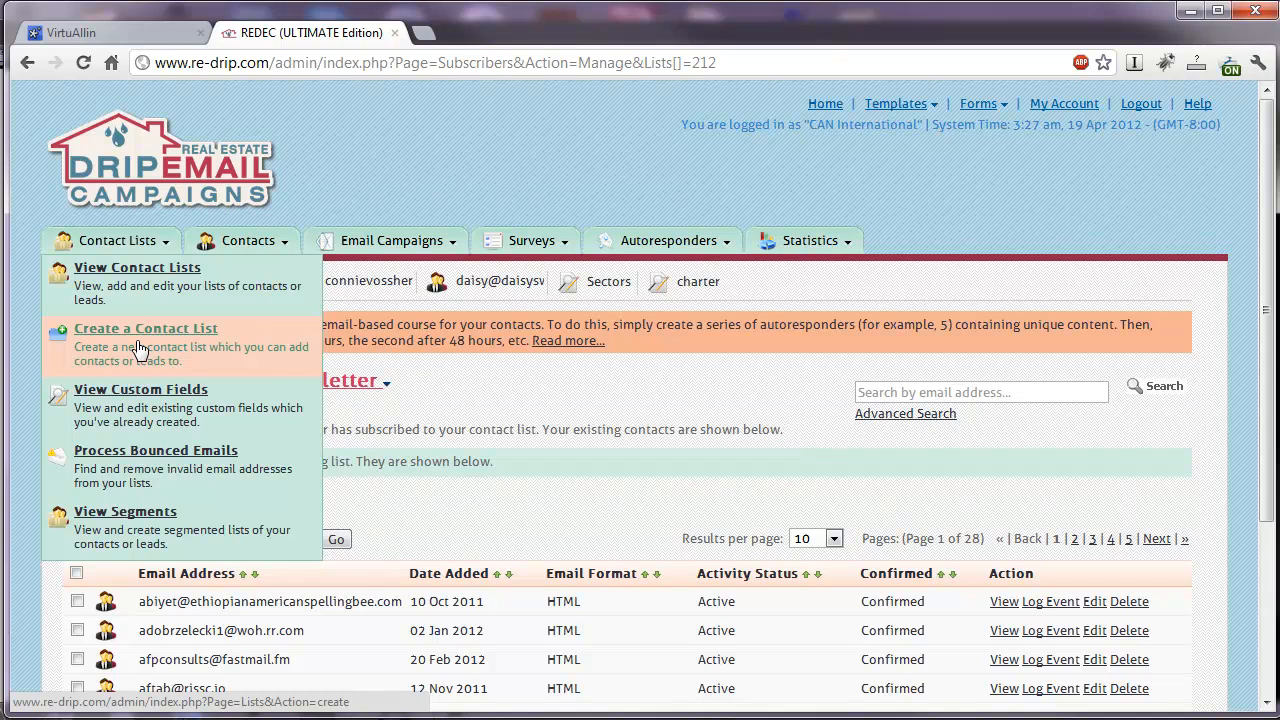
{"action": "left_click", "coordinate": [140, 347]}
{"action": "scroll", "coordinate": [357, 373], "scroll_direction": "down", "scroll_amount": 3}
{"action": "left_click", "coordinate": [372, 348]}
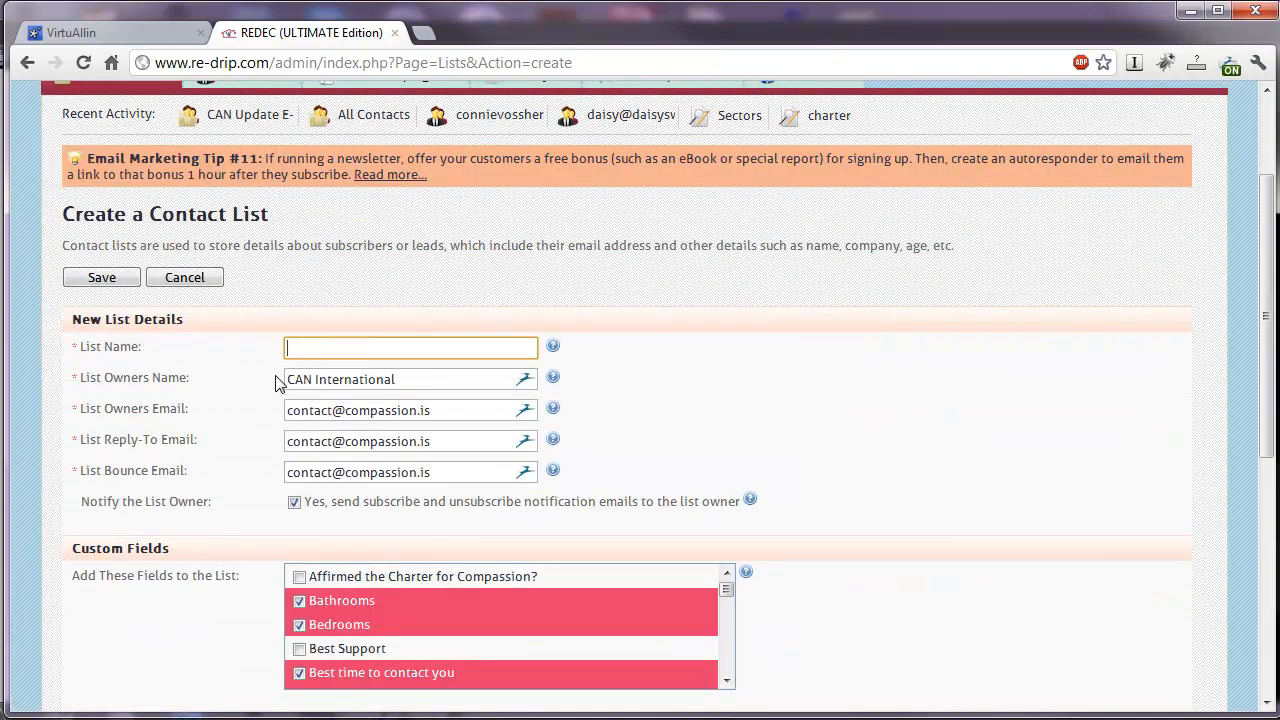
{"action": "scroll", "coordinate": [224, 398], "scroll_direction": "down", "scroll_amount": 2}
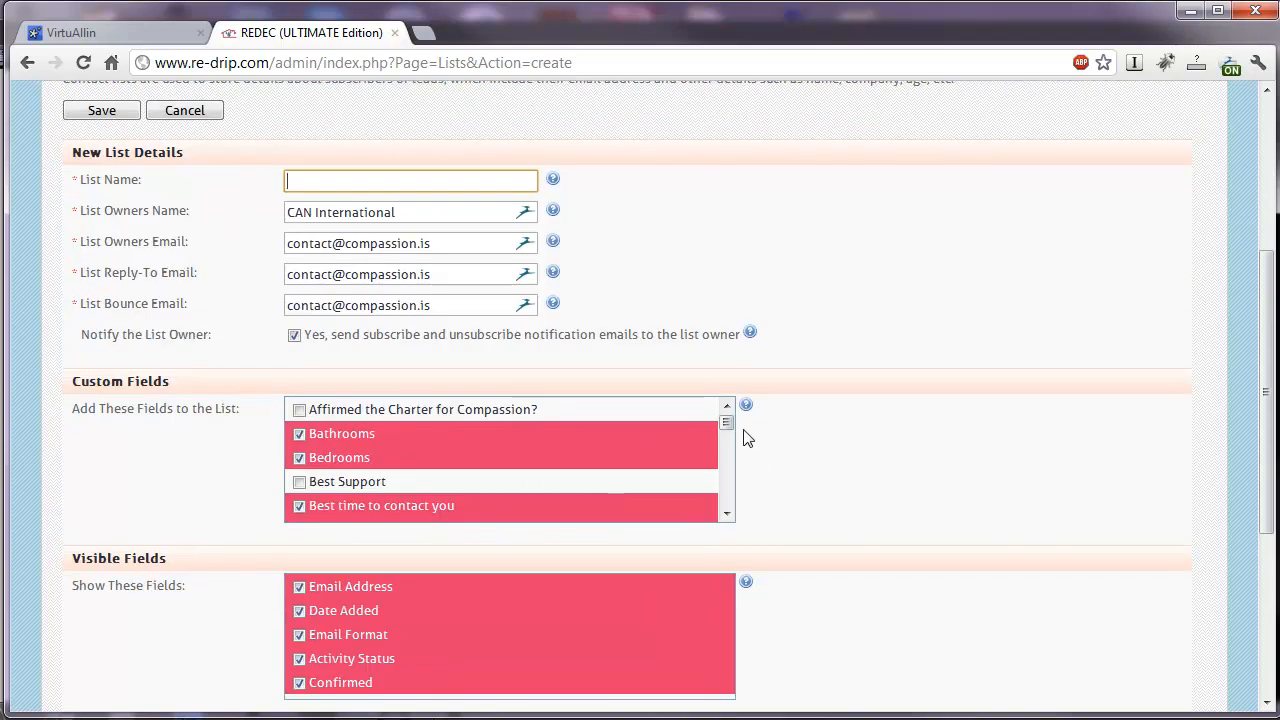
{"action": "scroll", "coordinate": [432, 310], "scroll_direction": "down", "scroll_amount": 4}
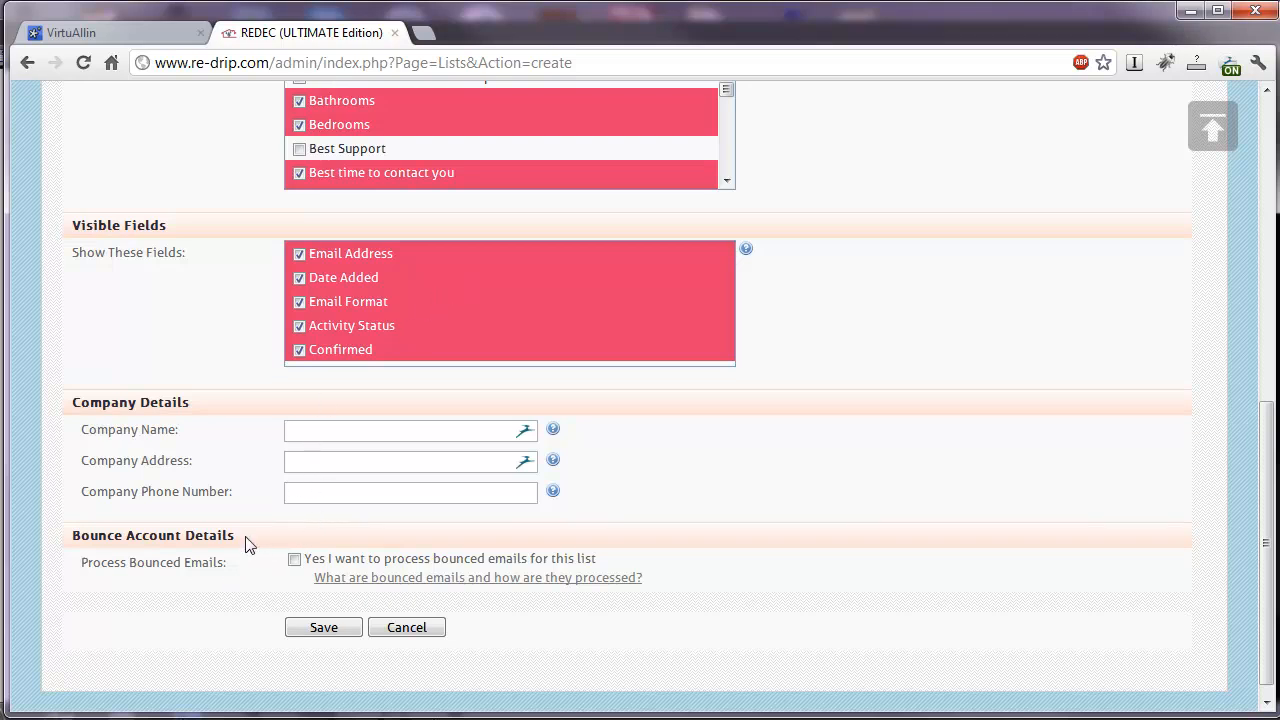
{"action": "left_click", "coordinate": [415, 612]}
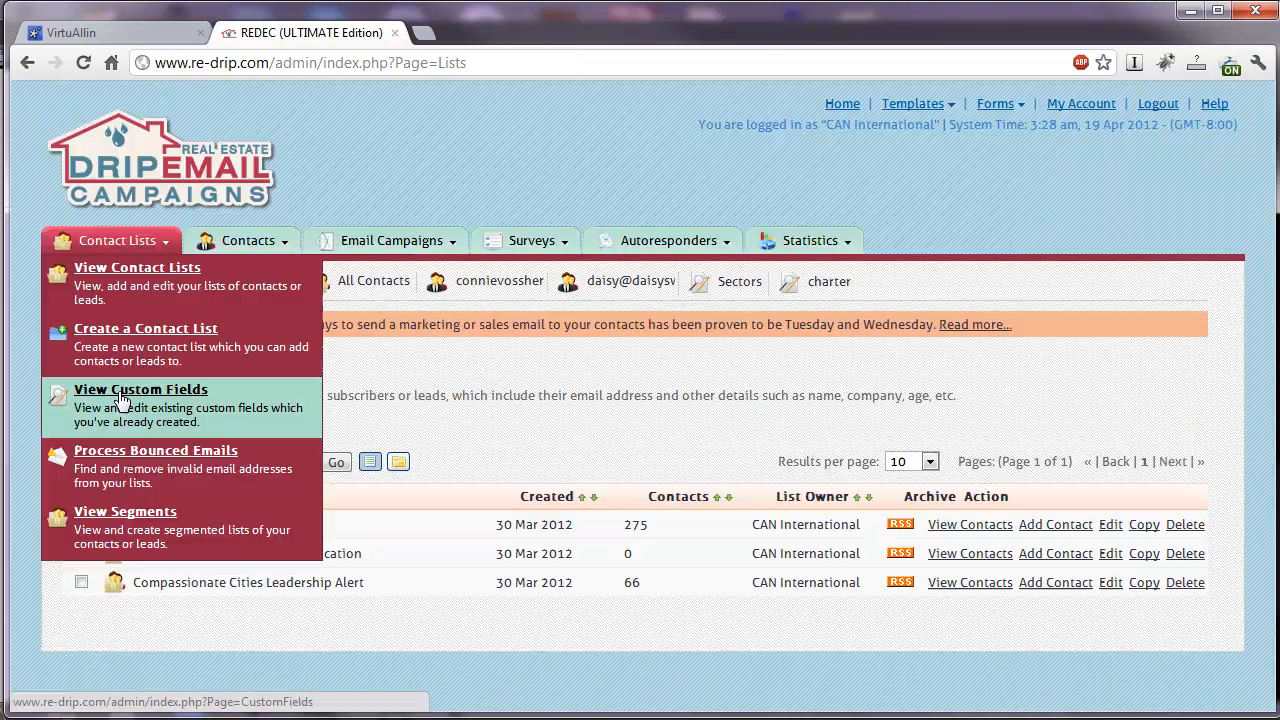
Step: Look through the list of custom fields available for contact lists
{"action": "left_click", "coordinate": [143, 401]}
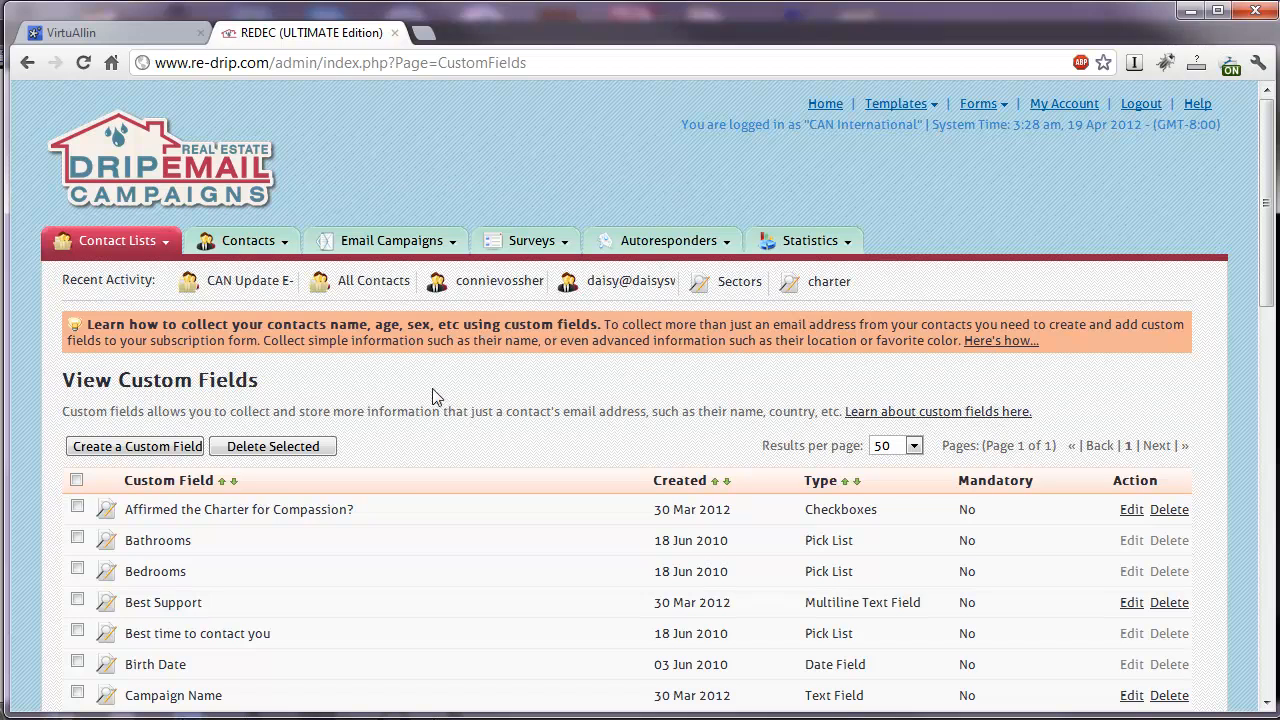
{"action": "scroll", "coordinate": [433, 397], "scroll_direction": "down", "scroll_amount": 7}
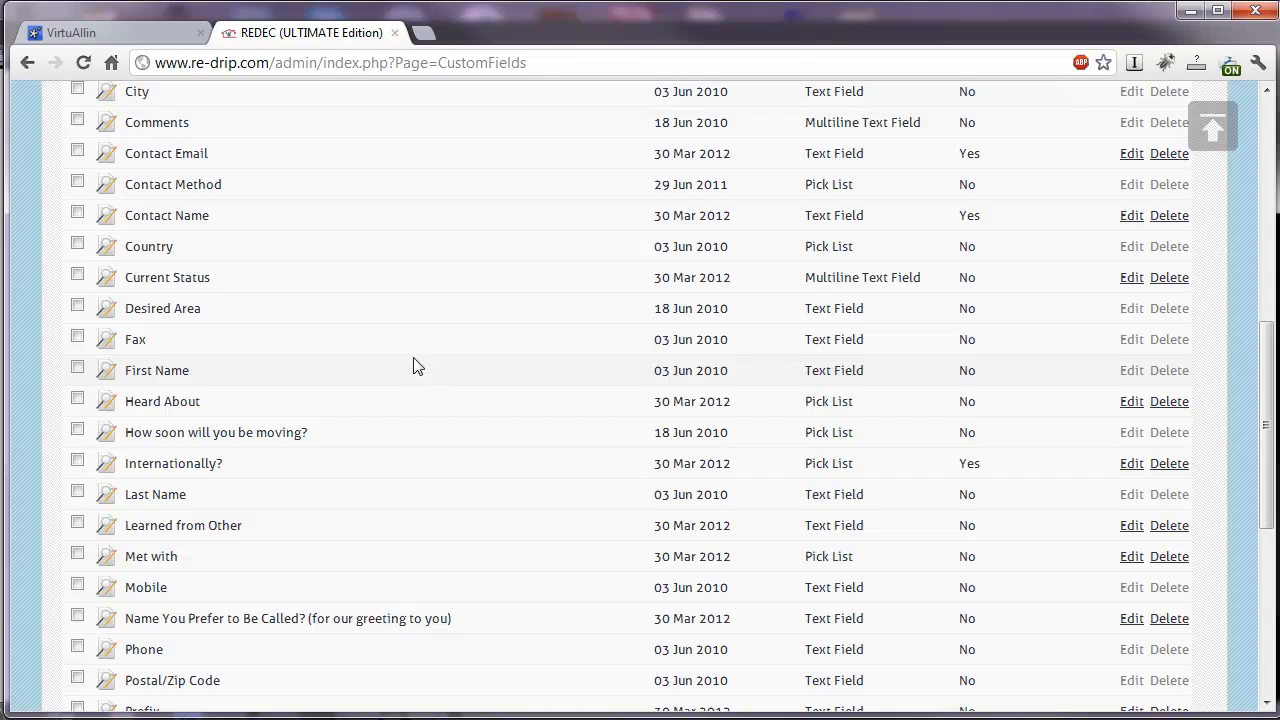
{"action": "scroll", "coordinate": [418, 366], "scroll_direction": "down", "scroll_amount": 2}
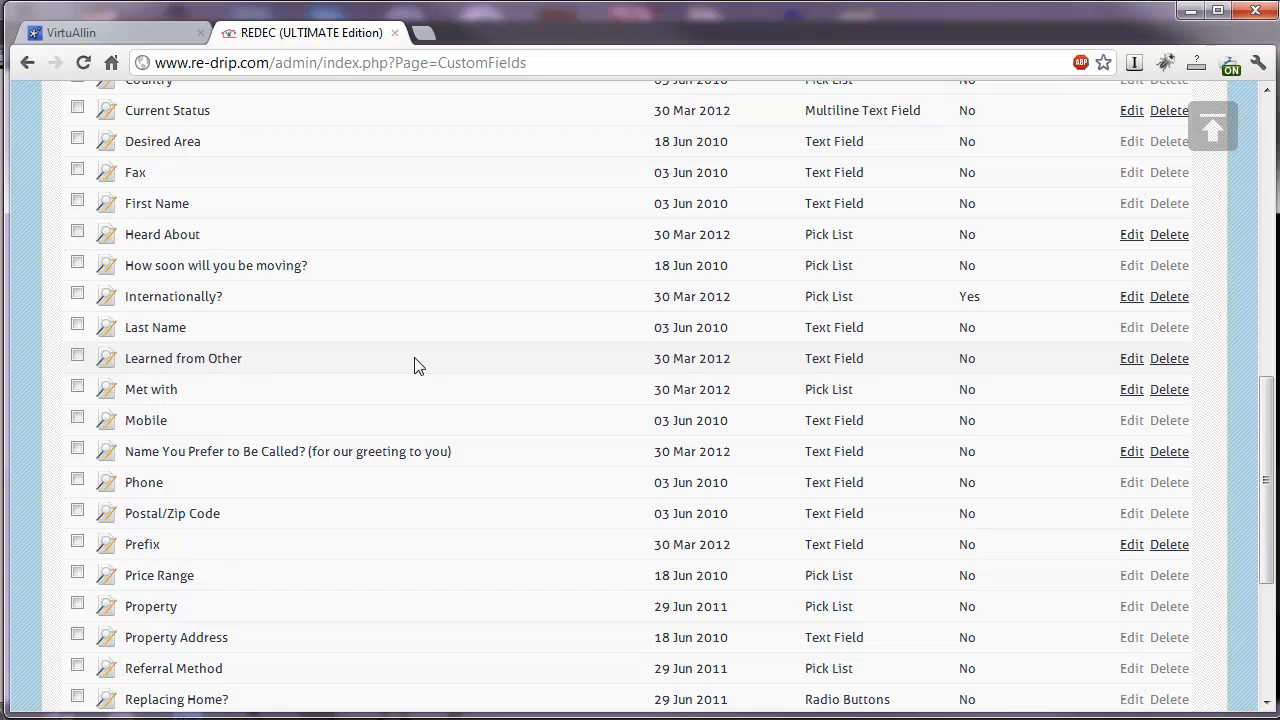
{"action": "scroll", "coordinate": [418, 366], "scroll_direction": "down", "scroll_amount": 2}
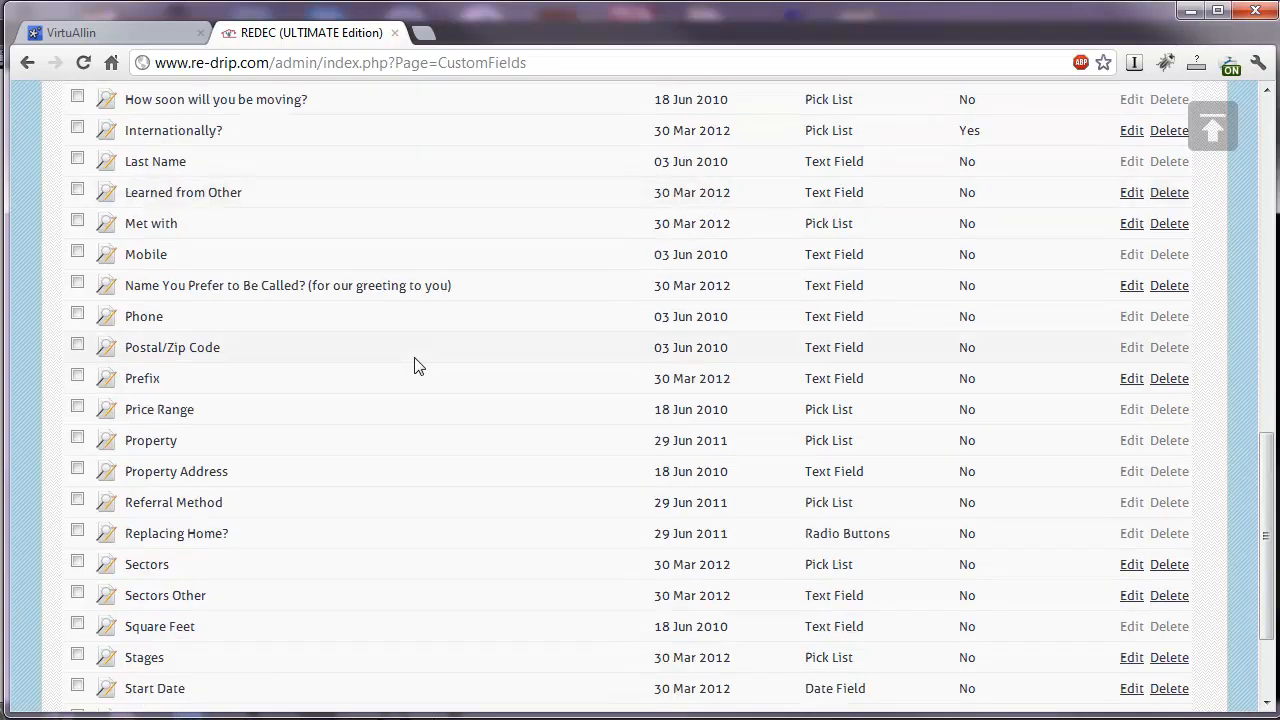
{"action": "scroll", "coordinate": [418, 366], "scroll_direction": "up", "scroll_amount": 10}
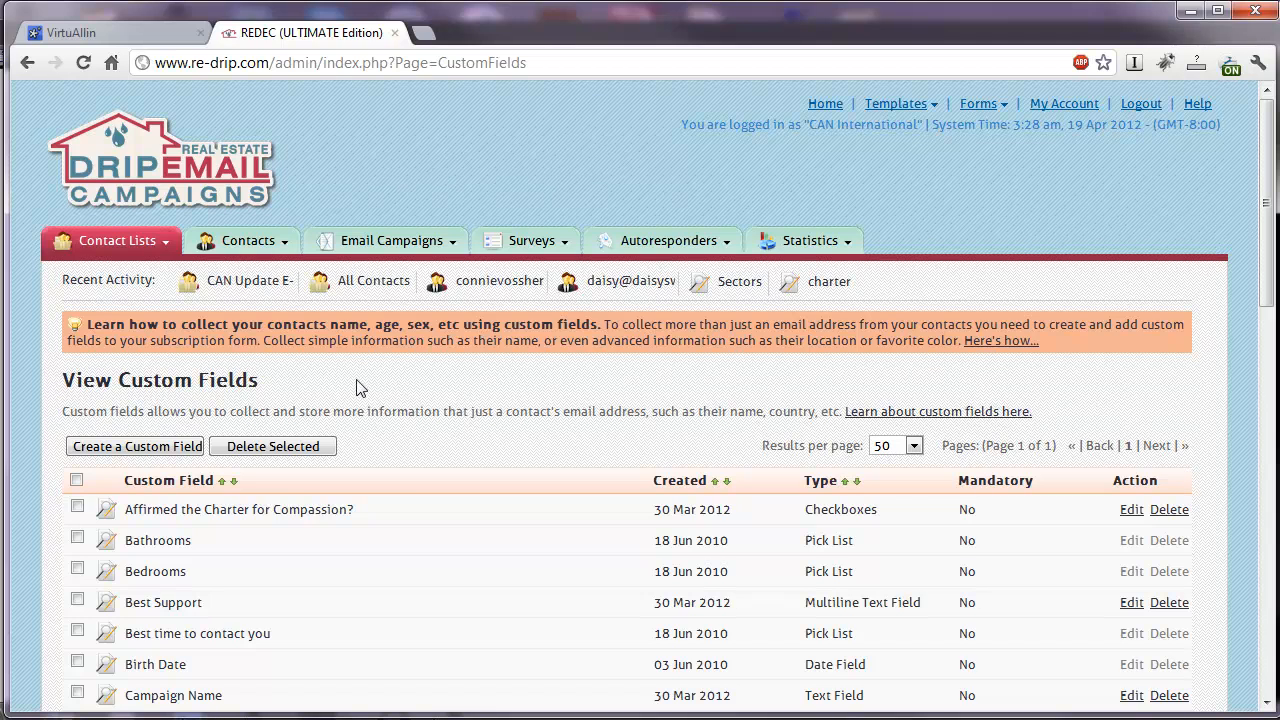
Step: Start a new segment named Test that draws its contacts from the CAN Update E-Newsletter list
{"action": "mouse_move", "coordinate": [117, 241]}
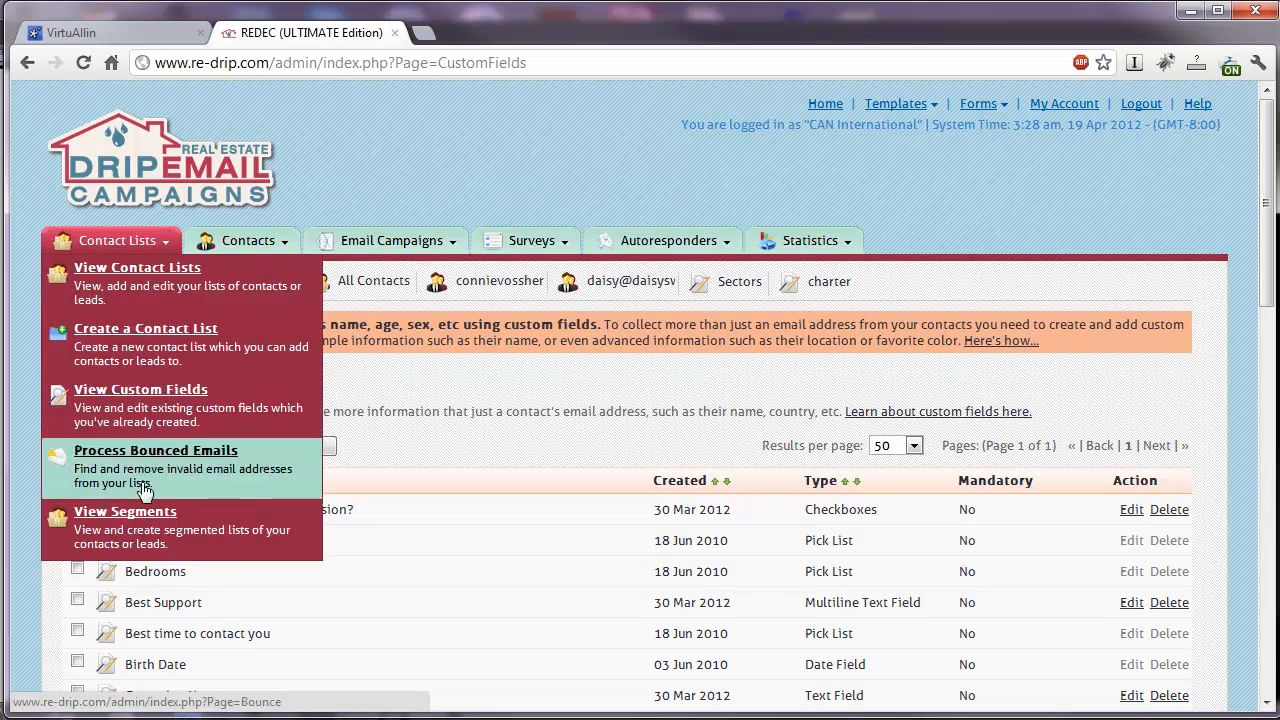
{"action": "left_click", "coordinate": [202, 527]}
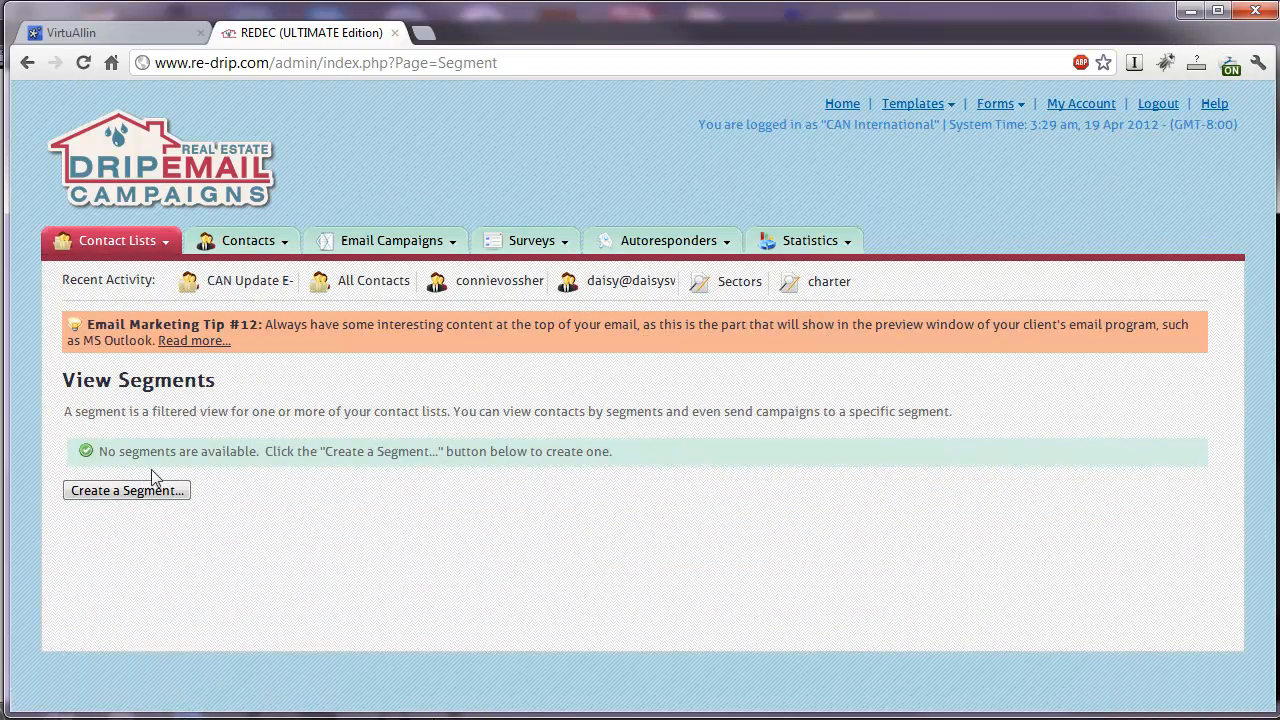
{"action": "left_click", "coordinate": [120, 492]}
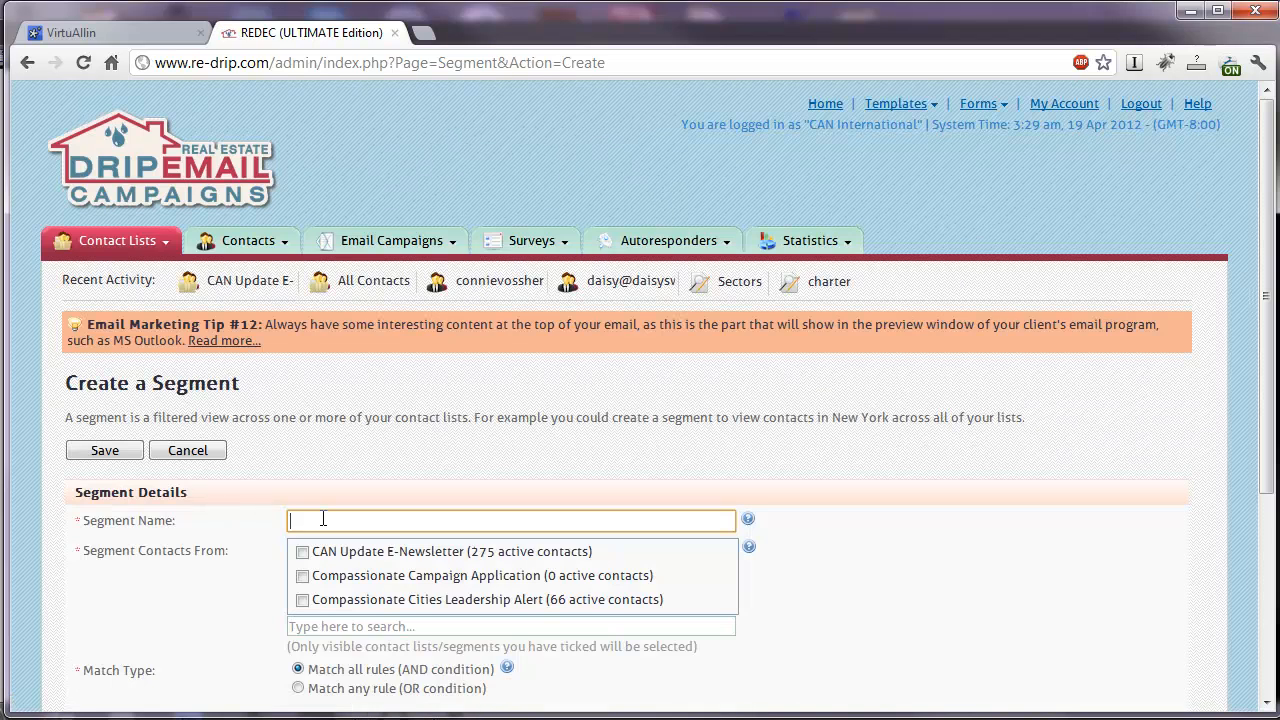
{"action": "left_click", "coordinate": [323, 519]}
{"action": "type", "text": "Test"}
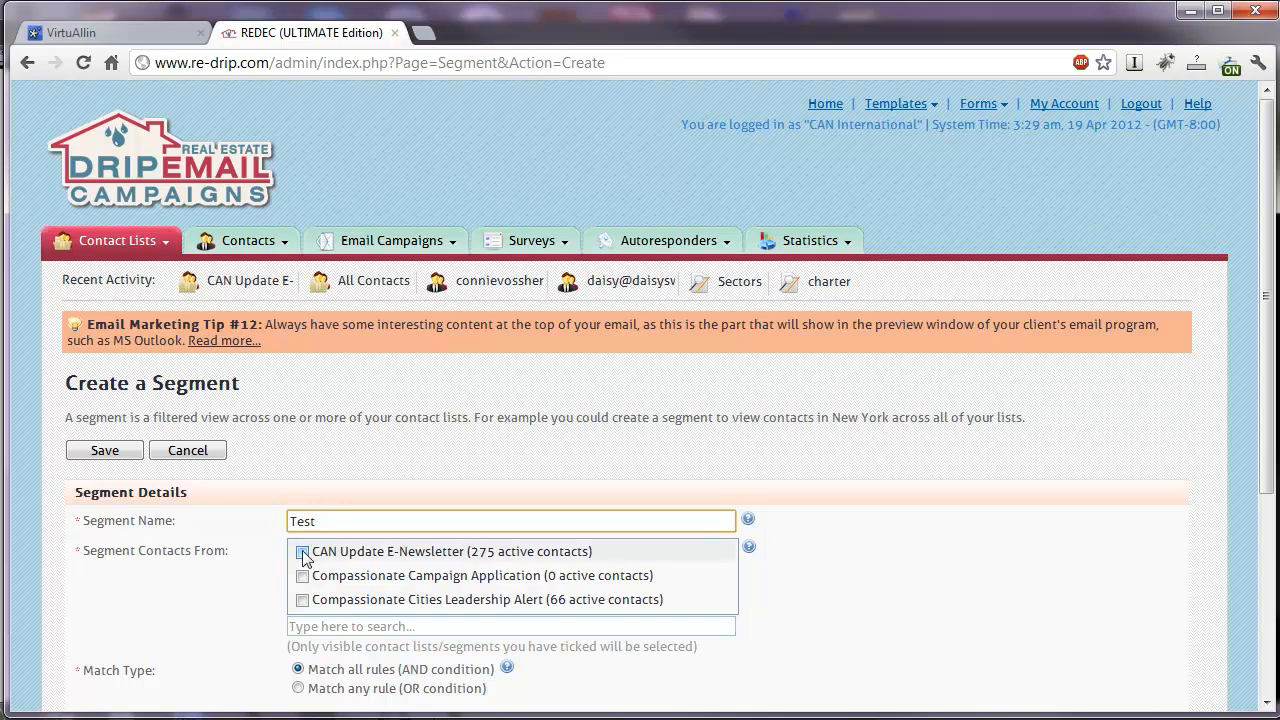
{"action": "left_click", "coordinate": [302, 553]}
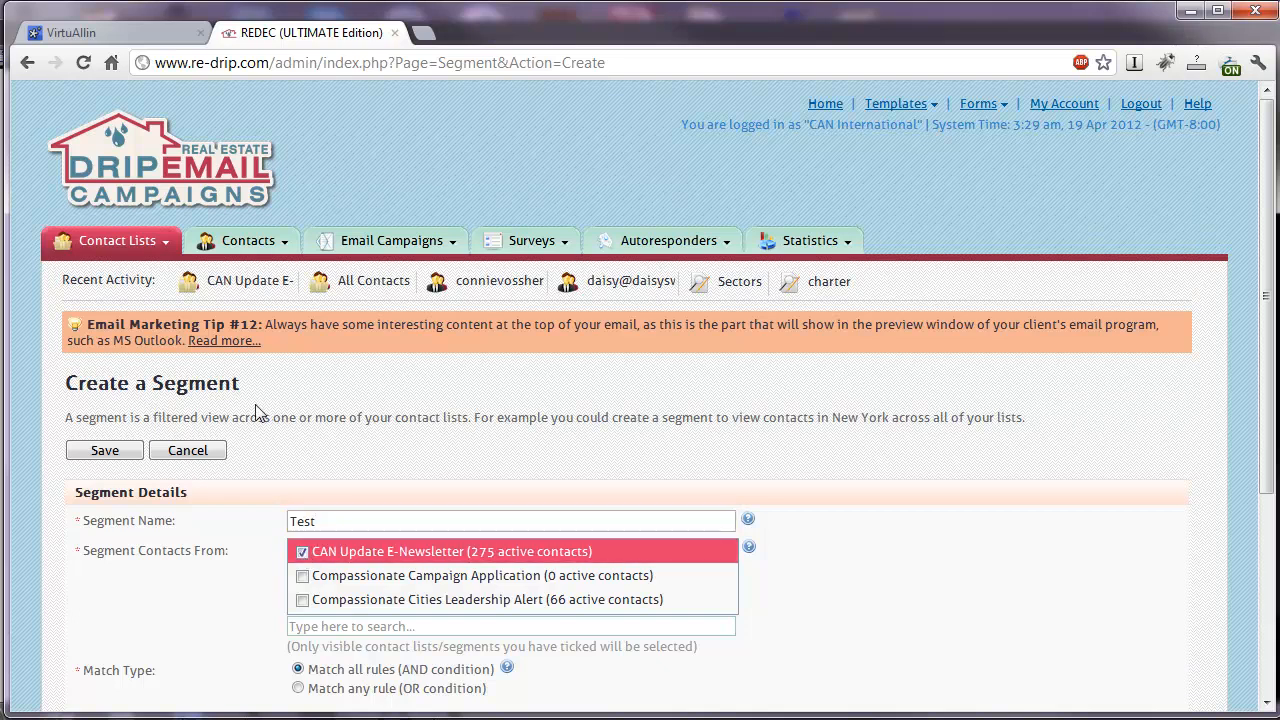
Step: Set the first segment rule to Affirmed the Charter for Compassion? include No and save the segment
{"action": "scroll", "coordinate": [264, 412], "scroll_direction": "down", "scroll_amount": 3}
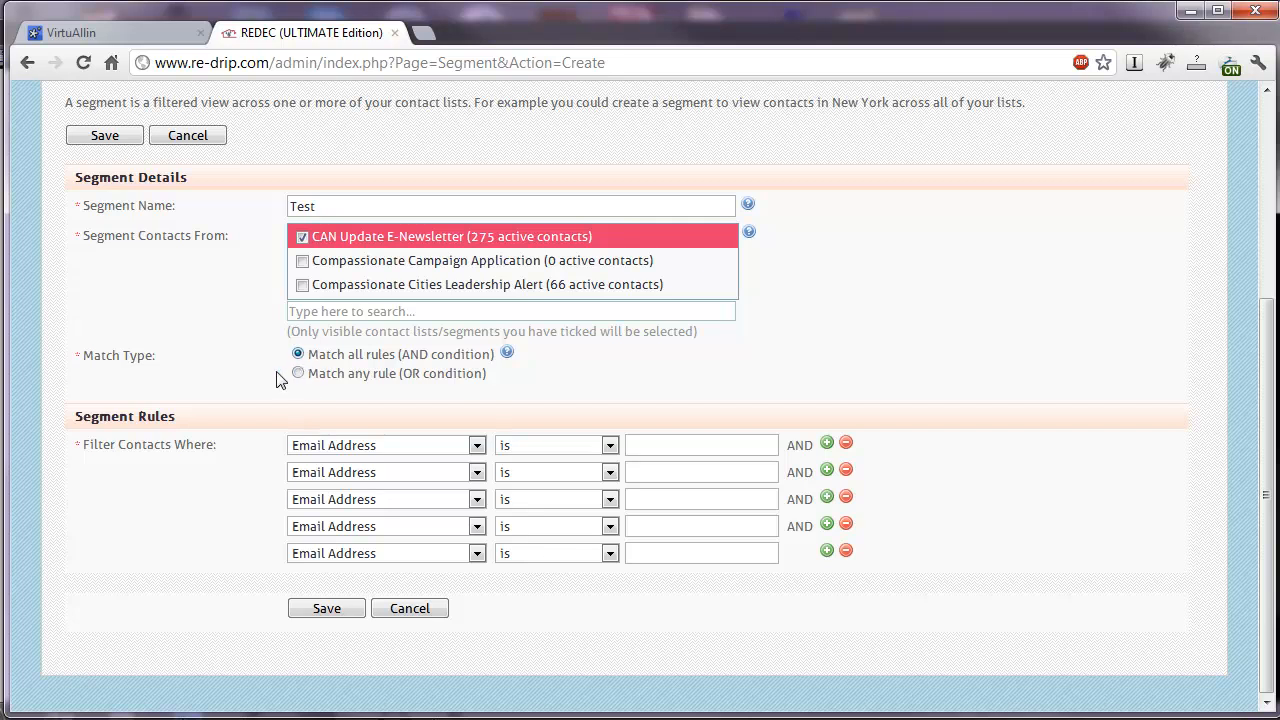
{"action": "left_click", "coordinate": [477, 446]}
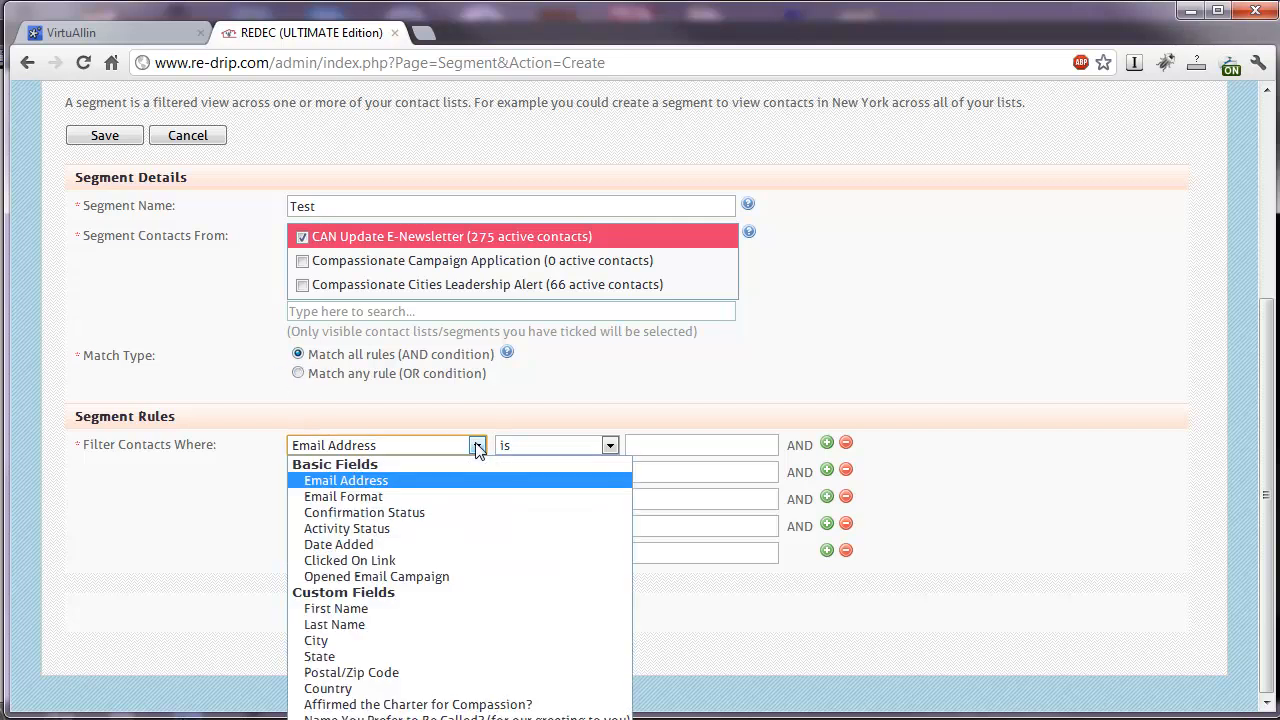
{"action": "left_click", "coordinate": [391, 704]}
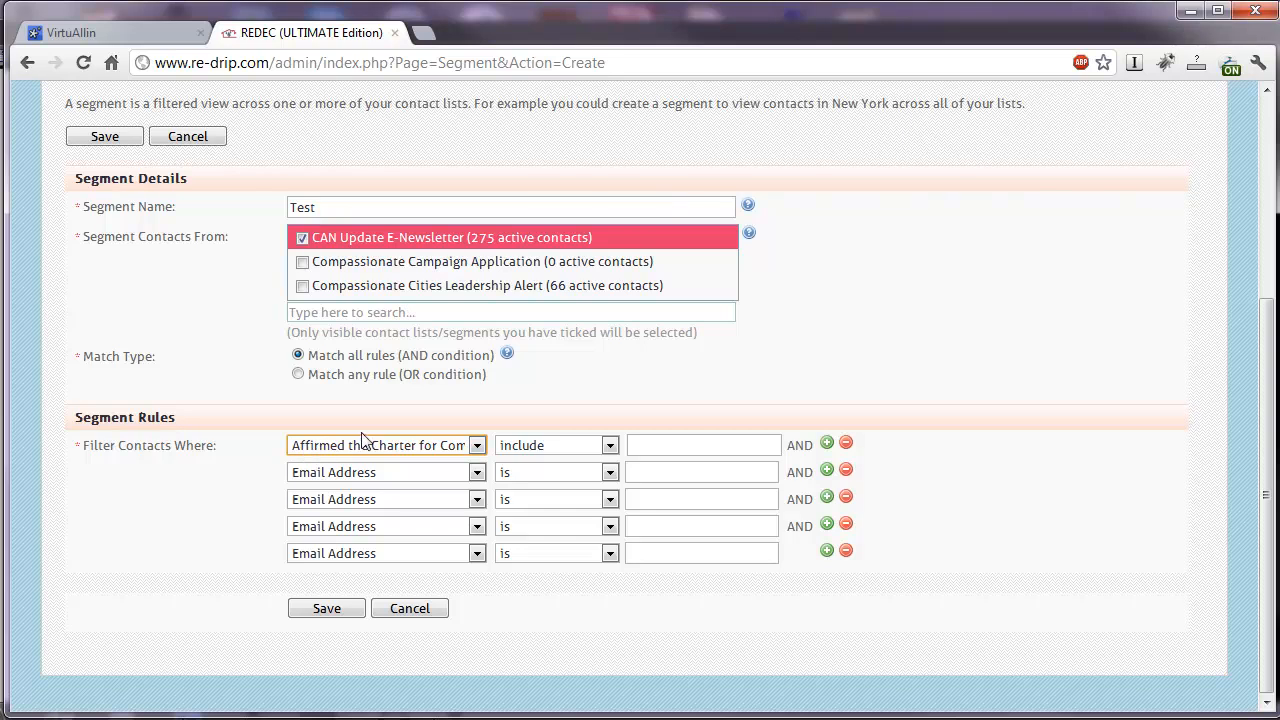
{"action": "left_click", "coordinate": [561, 447]}
{"action": "left_click", "coordinate": [669, 449]}
{"action": "left_click", "coordinate": [436, 297]}
{"action": "left_click", "coordinate": [835, 246]}
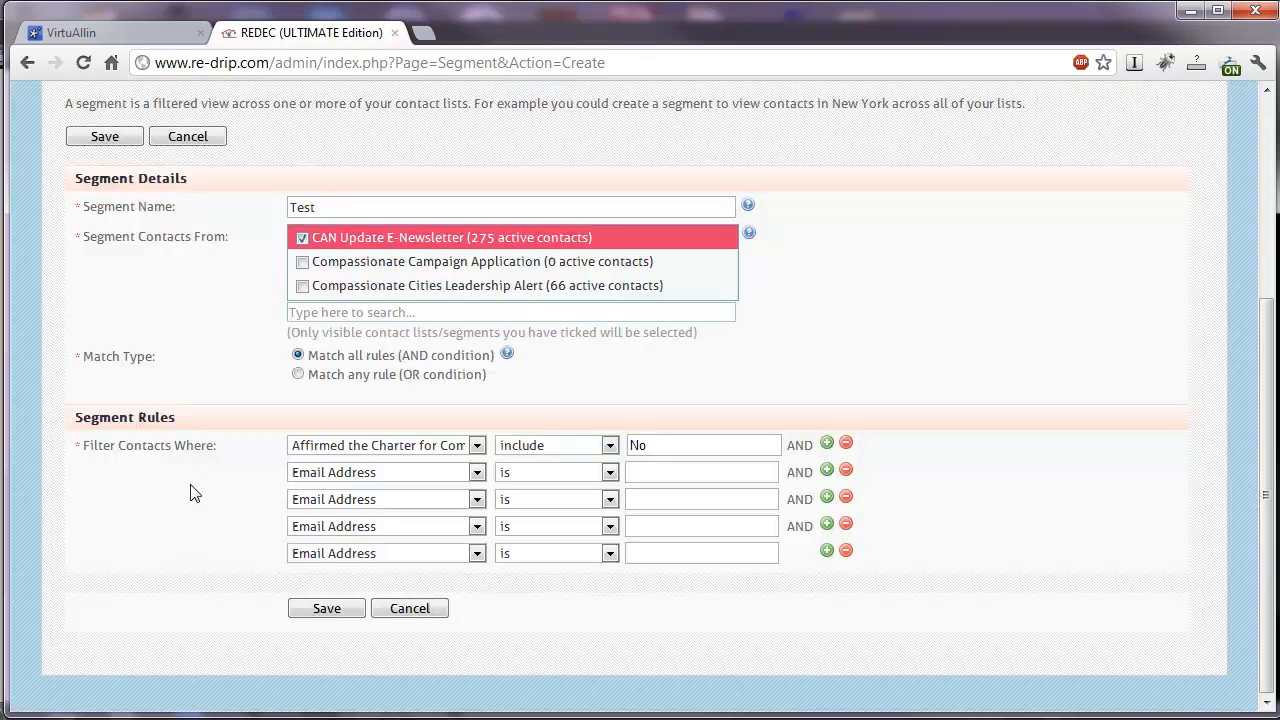
{"action": "left_click", "coordinate": [325, 609]}
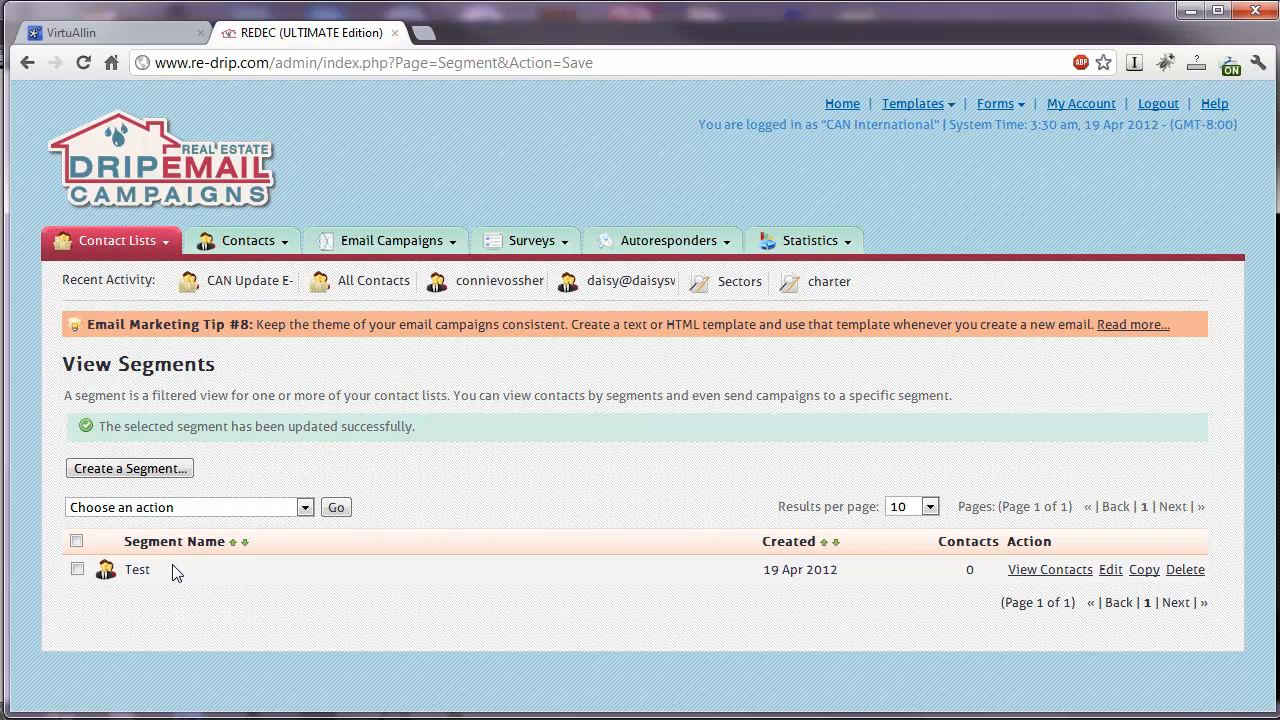
{"action": "mouse_move", "coordinate": [251, 242]}
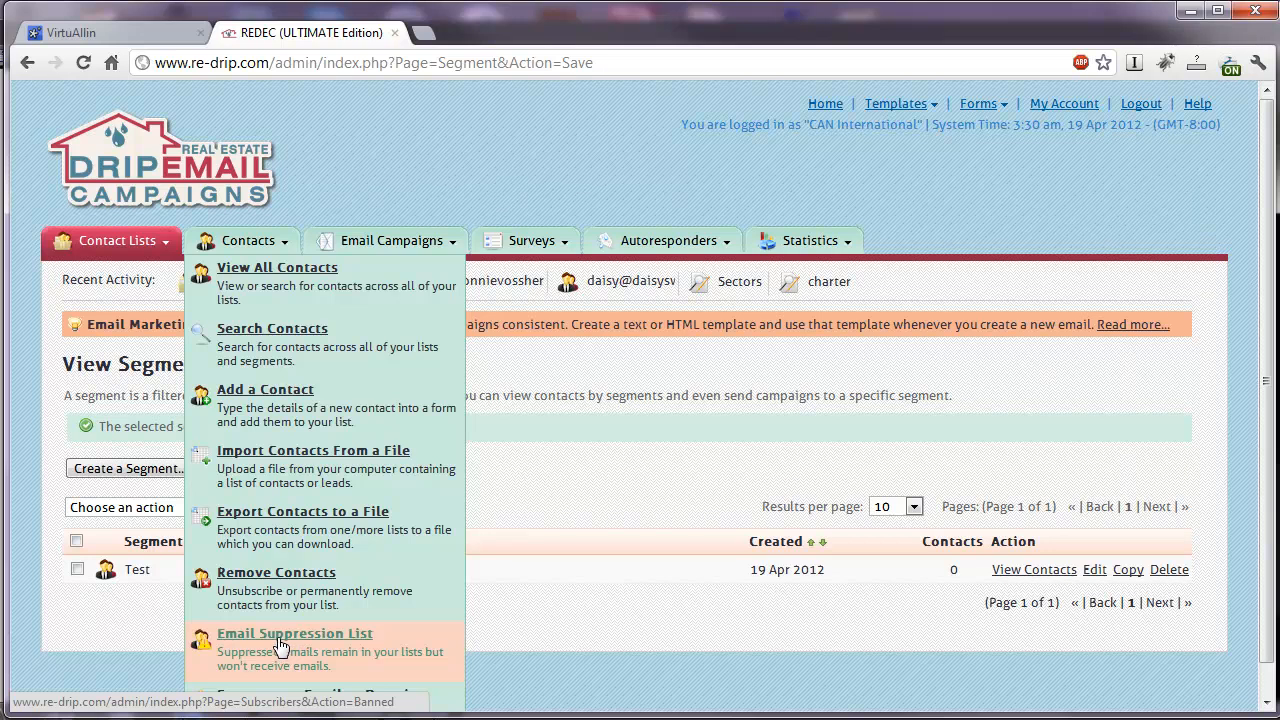
{"action": "scroll", "coordinate": [310, 658], "scroll_direction": "down", "scroll_amount": 1}
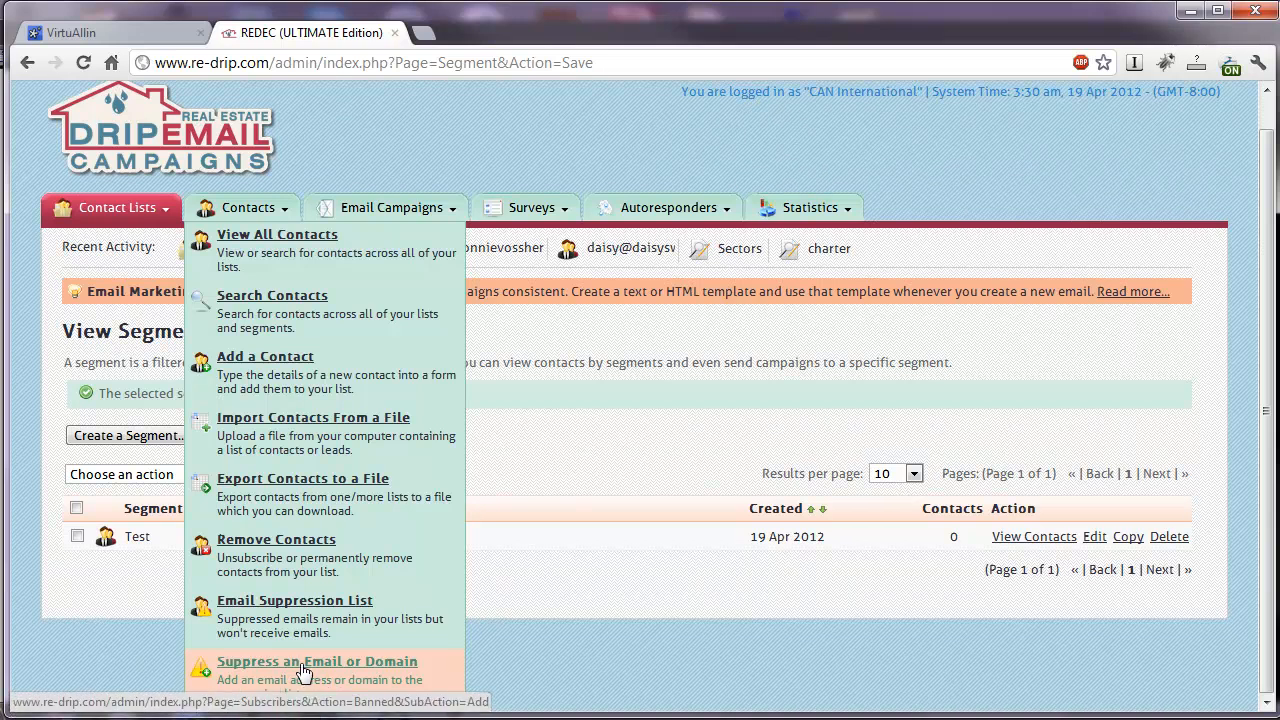
Step: Create an email campaign named Newsletter based on the custom CAN template and continue to its content form
{"action": "mouse_move", "coordinate": [382, 246]}
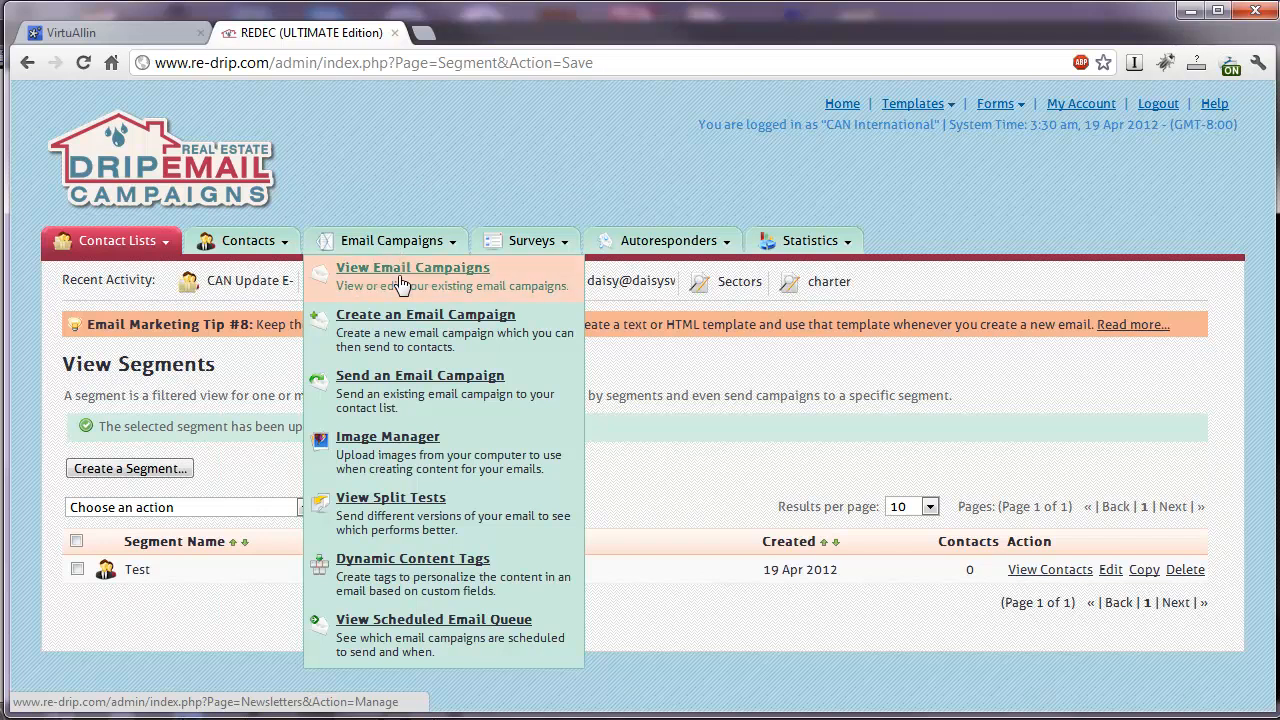
{"action": "left_click", "coordinate": [411, 330]}
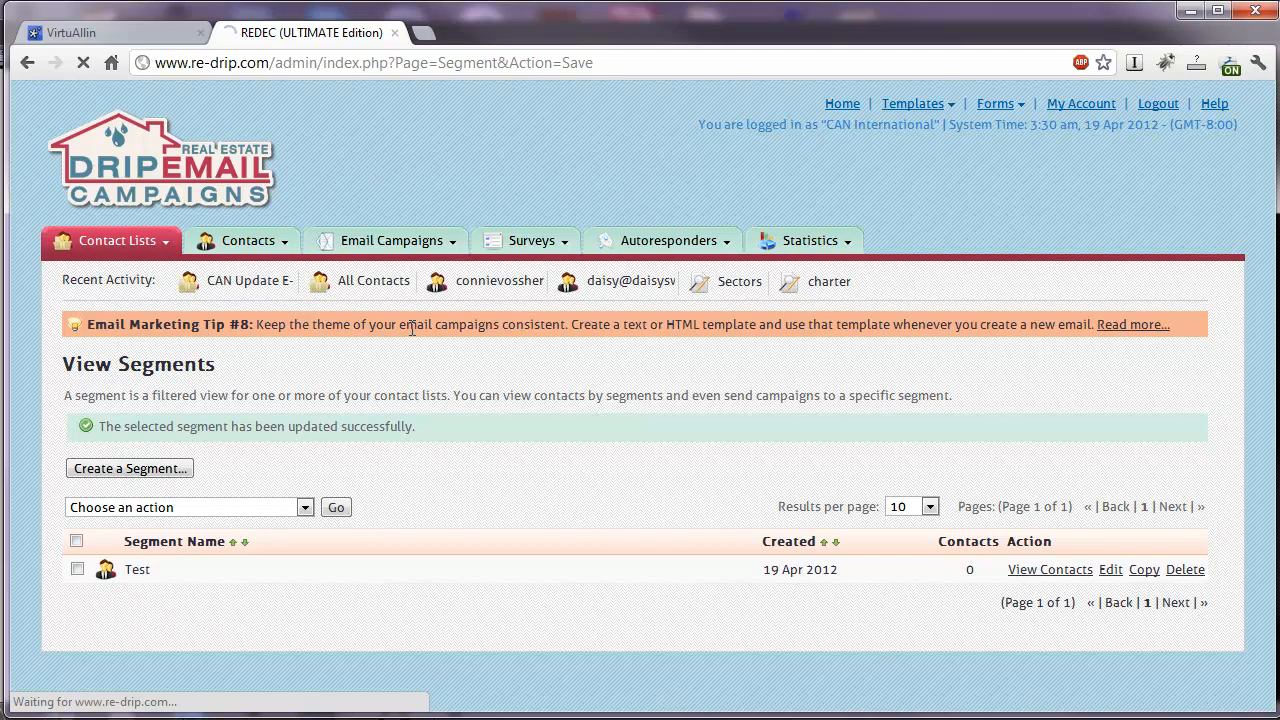
{"action": "scroll", "coordinate": [329, 343], "scroll_direction": "down", "scroll_amount": 2}
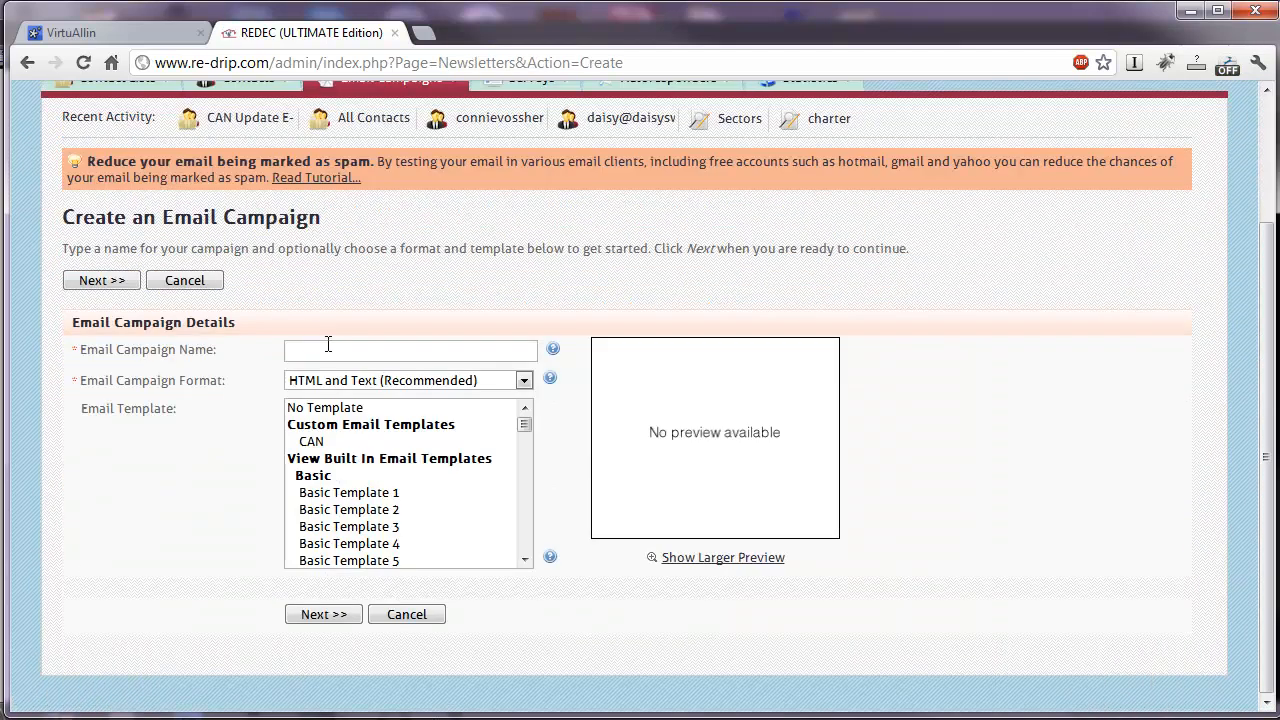
{"action": "left_click", "coordinate": [325, 351]}
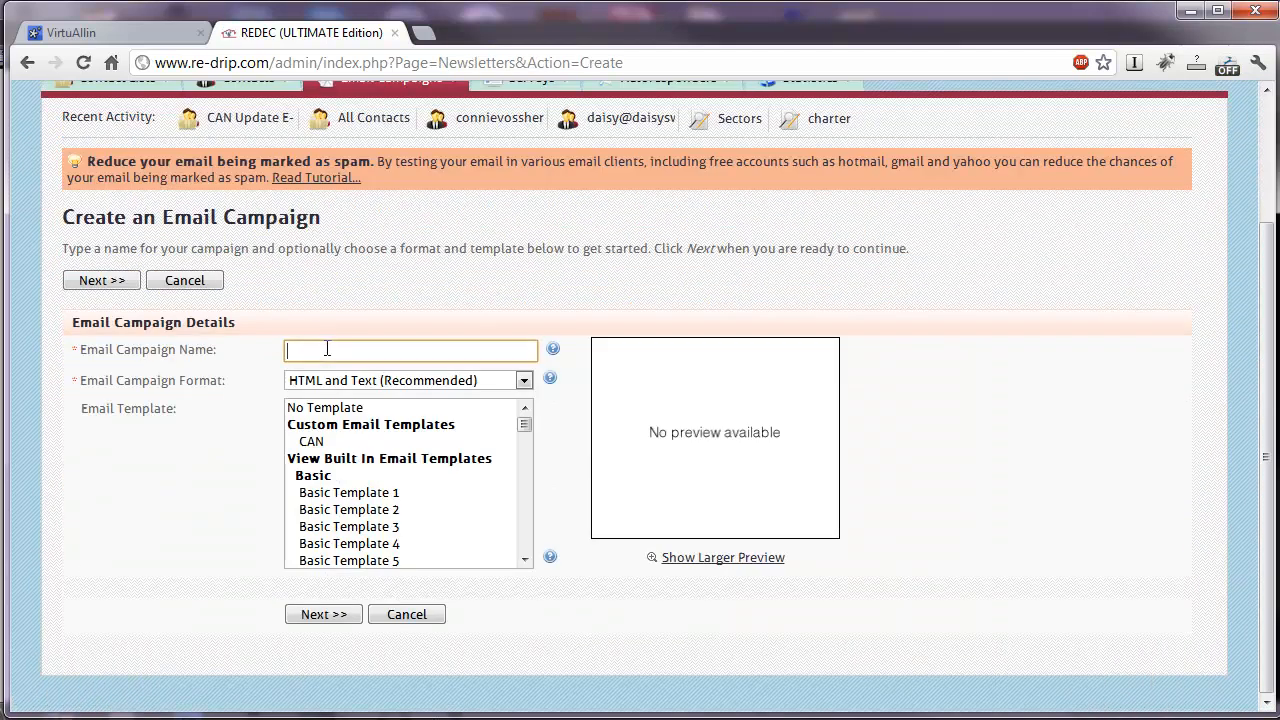
{"action": "type", "text": "N"}
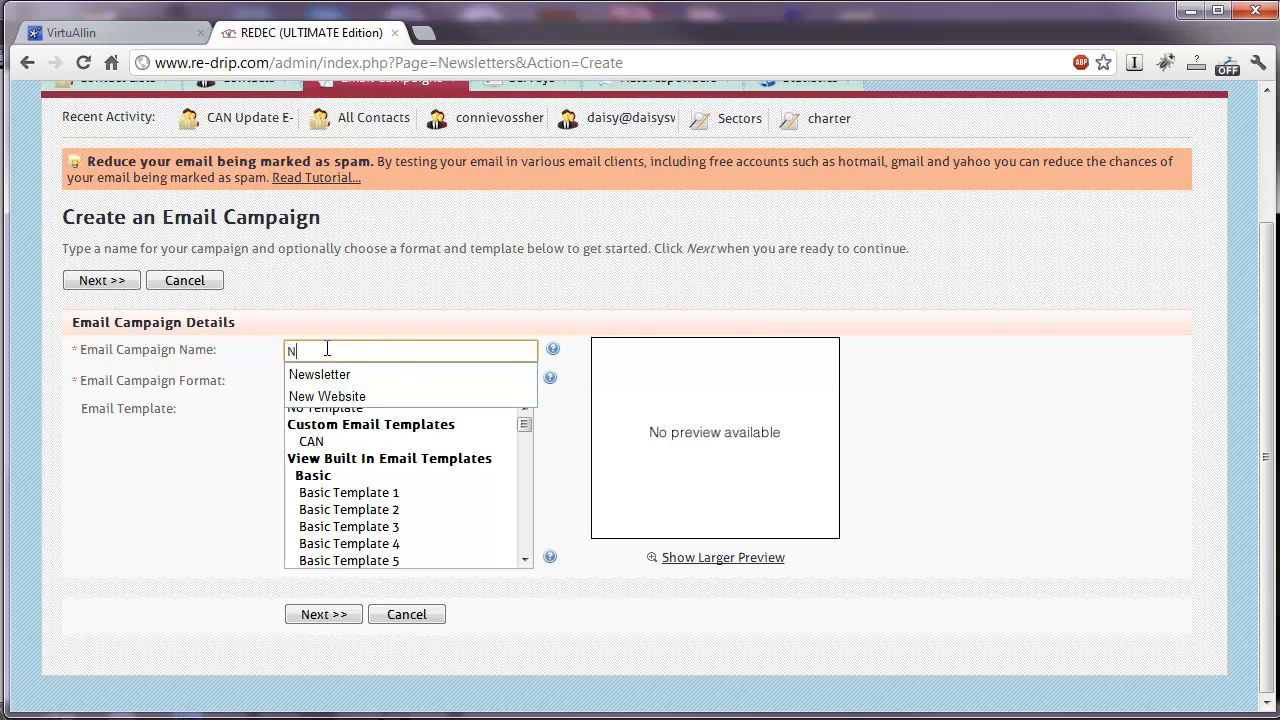
{"action": "left_click", "coordinate": [345, 374]}
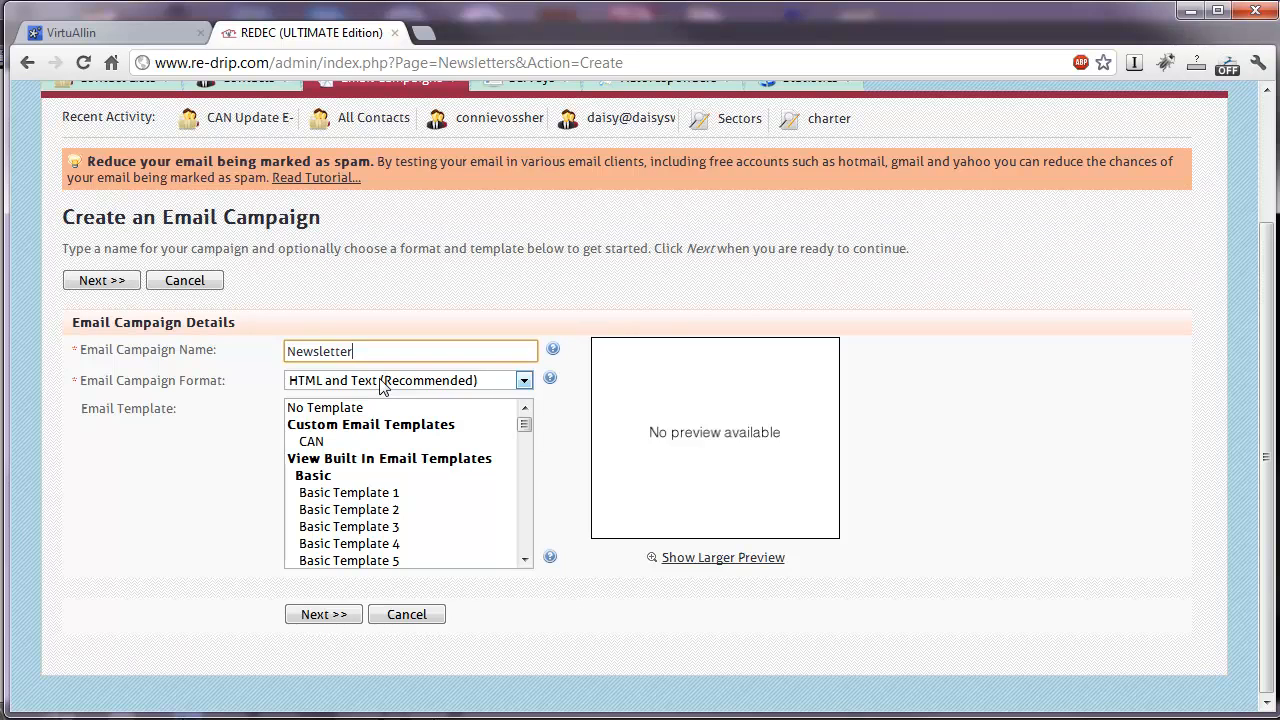
{"action": "left_click", "coordinate": [317, 445]}
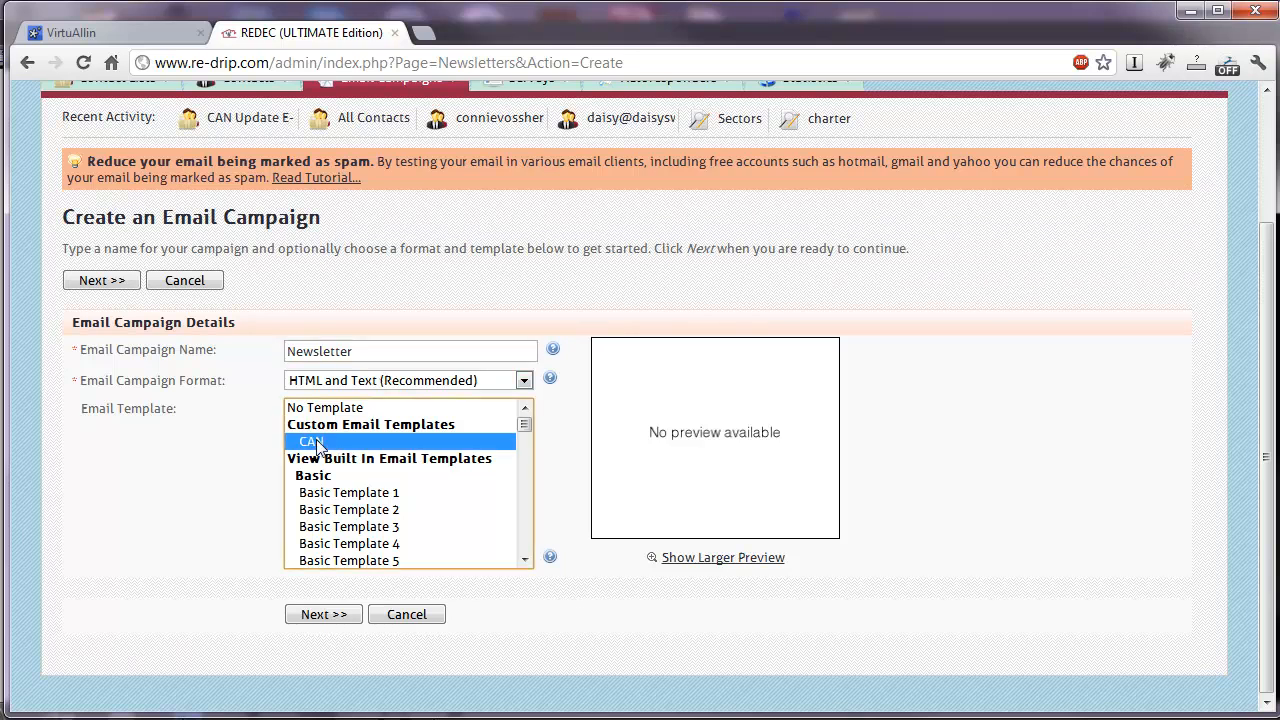
{"action": "left_click", "coordinate": [323, 614]}
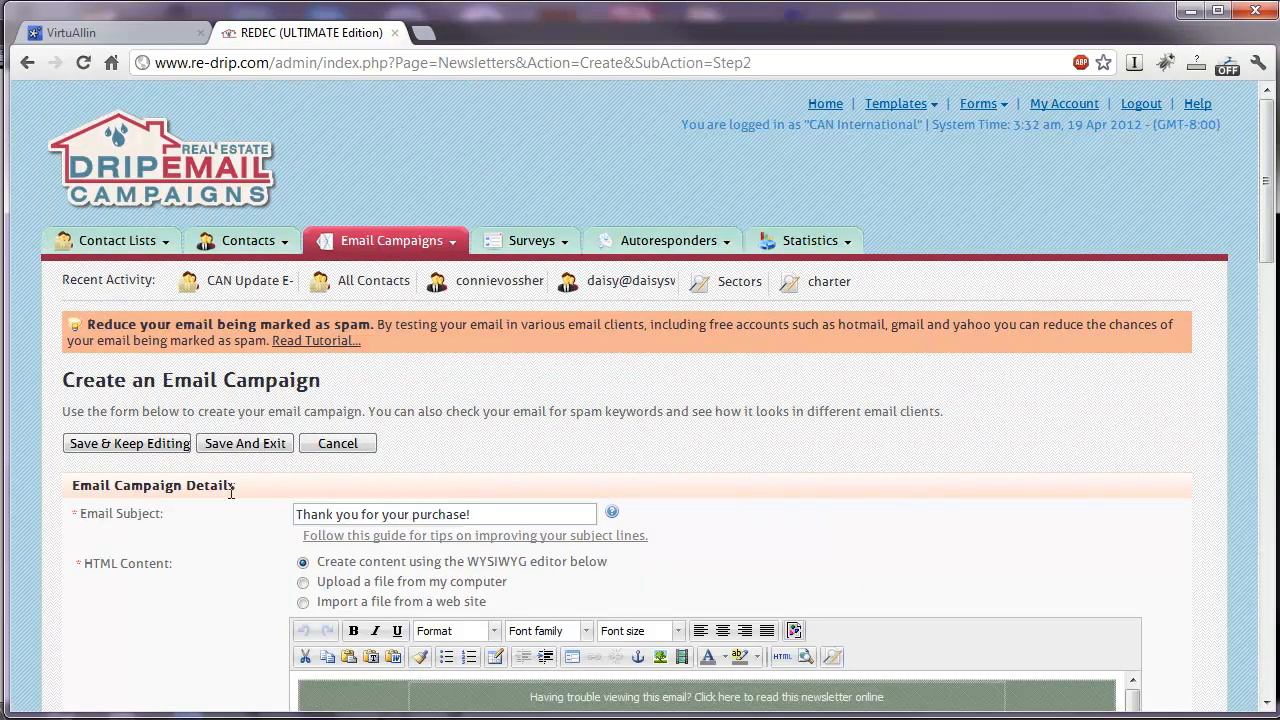
Step: Review the HTML content of the newsletter and locate the placeholder body line meant for the email content and images
{"action": "scroll", "coordinate": [230, 490], "scroll_direction": "down", "scroll_amount": 2}
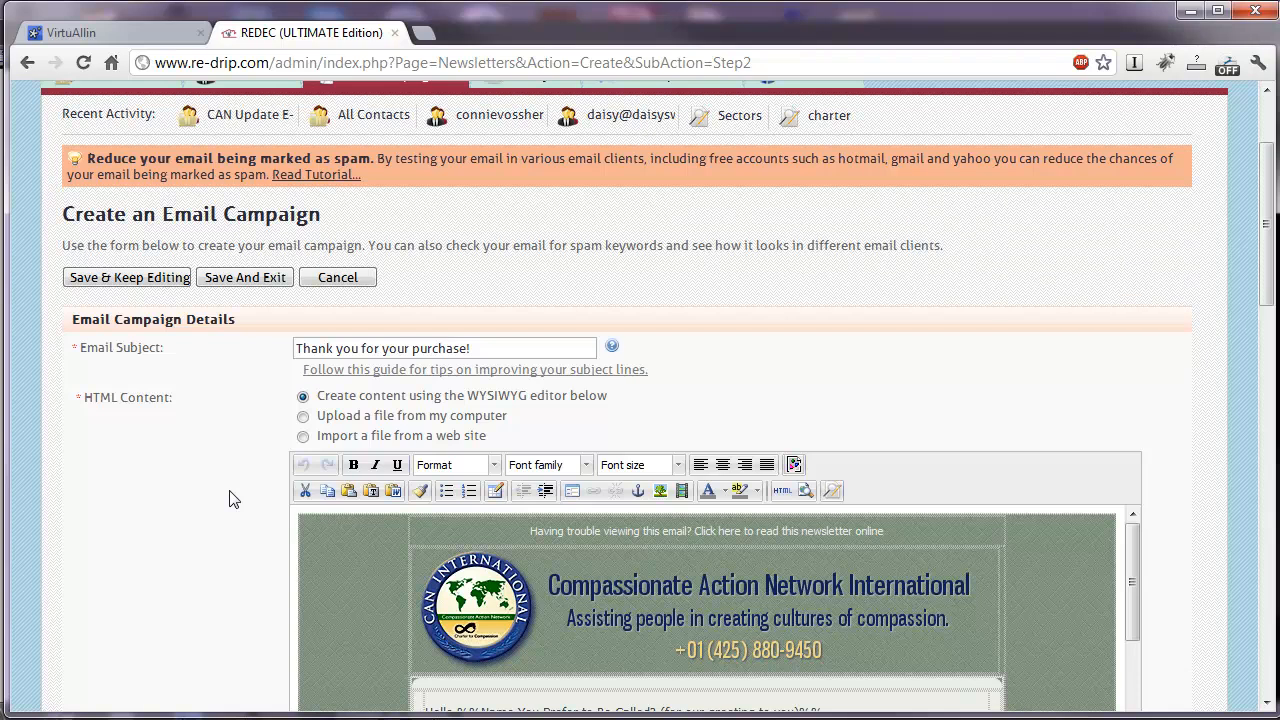
{"action": "scroll", "coordinate": [229, 498], "scroll_direction": "down", "scroll_amount": 2}
{"action": "scroll", "coordinate": [229, 498], "scroll_direction": "down", "scroll_amount": 2}
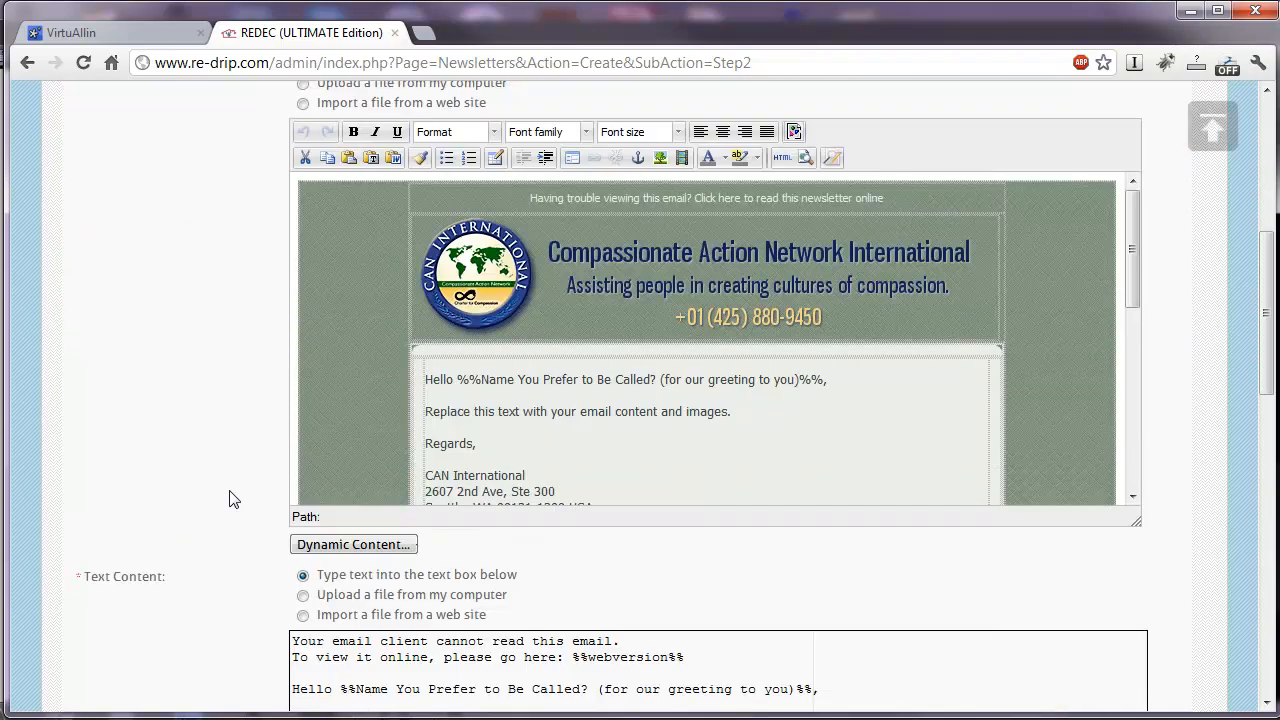
{"action": "left_click_drag", "start_coordinate": [427, 411], "coordinate": [733, 415]}
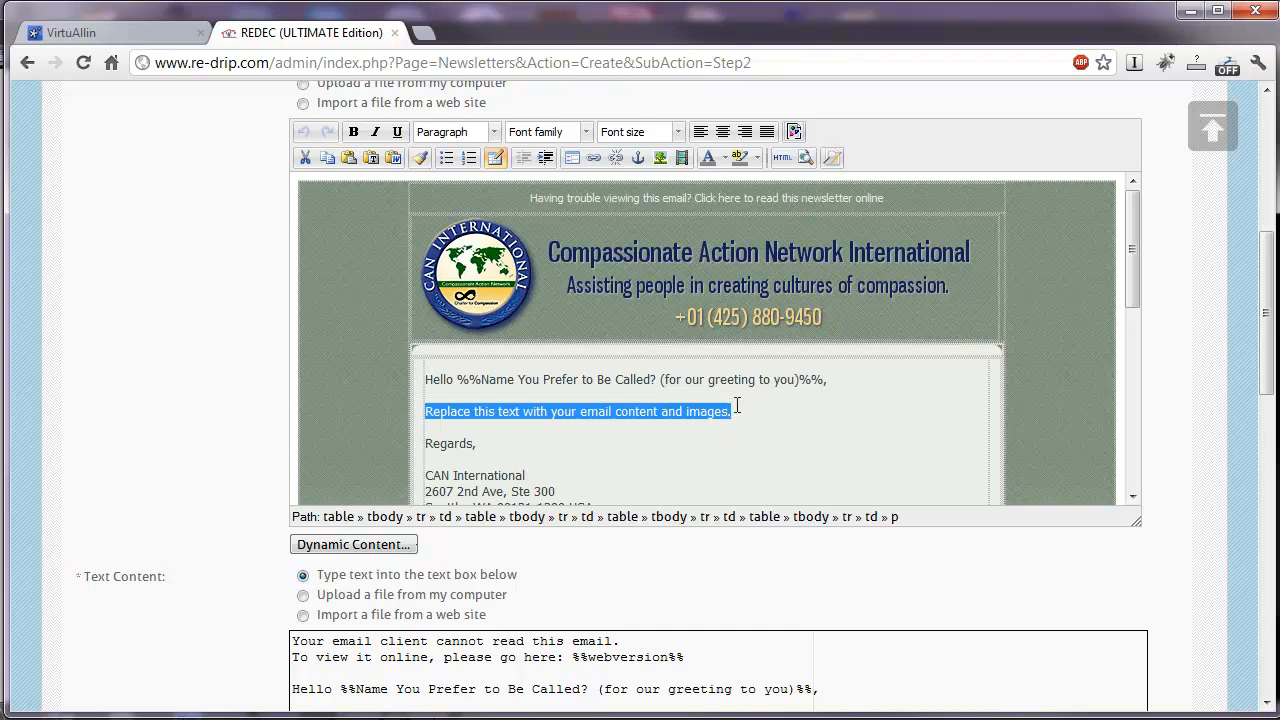
{"action": "left_click", "coordinate": [590, 410]}
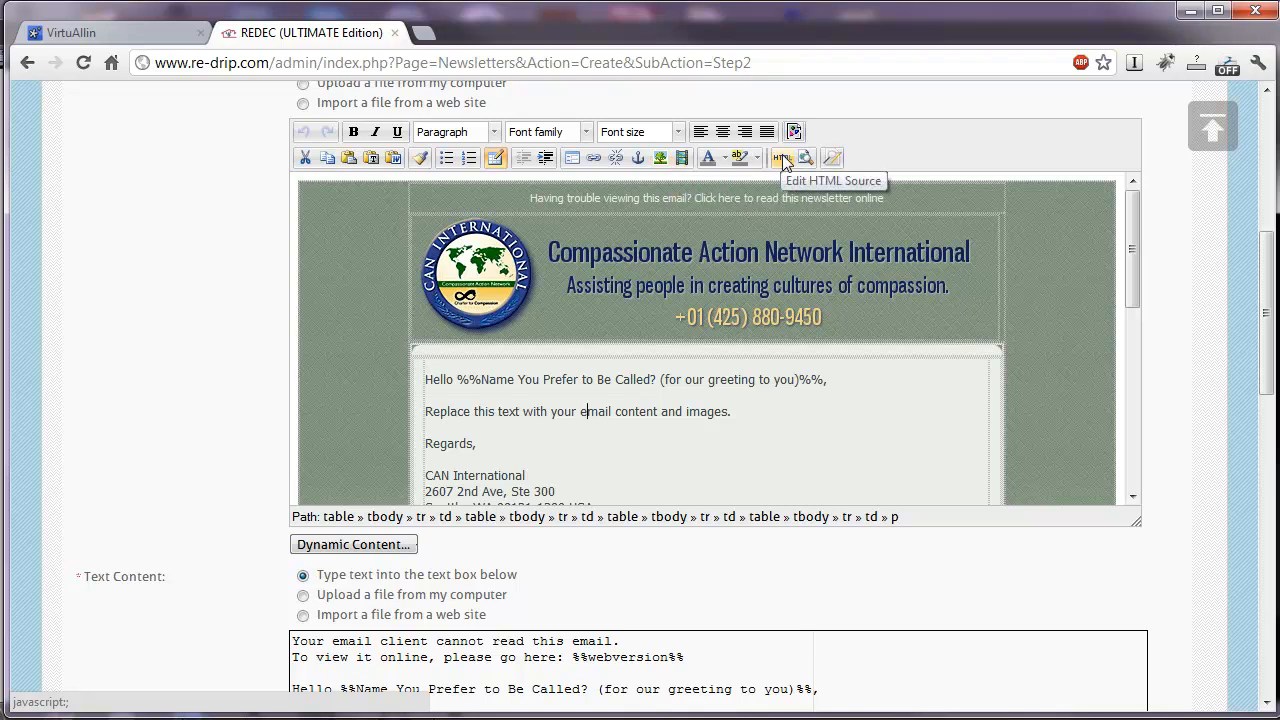
{"action": "left_click", "coordinate": [548, 411]}
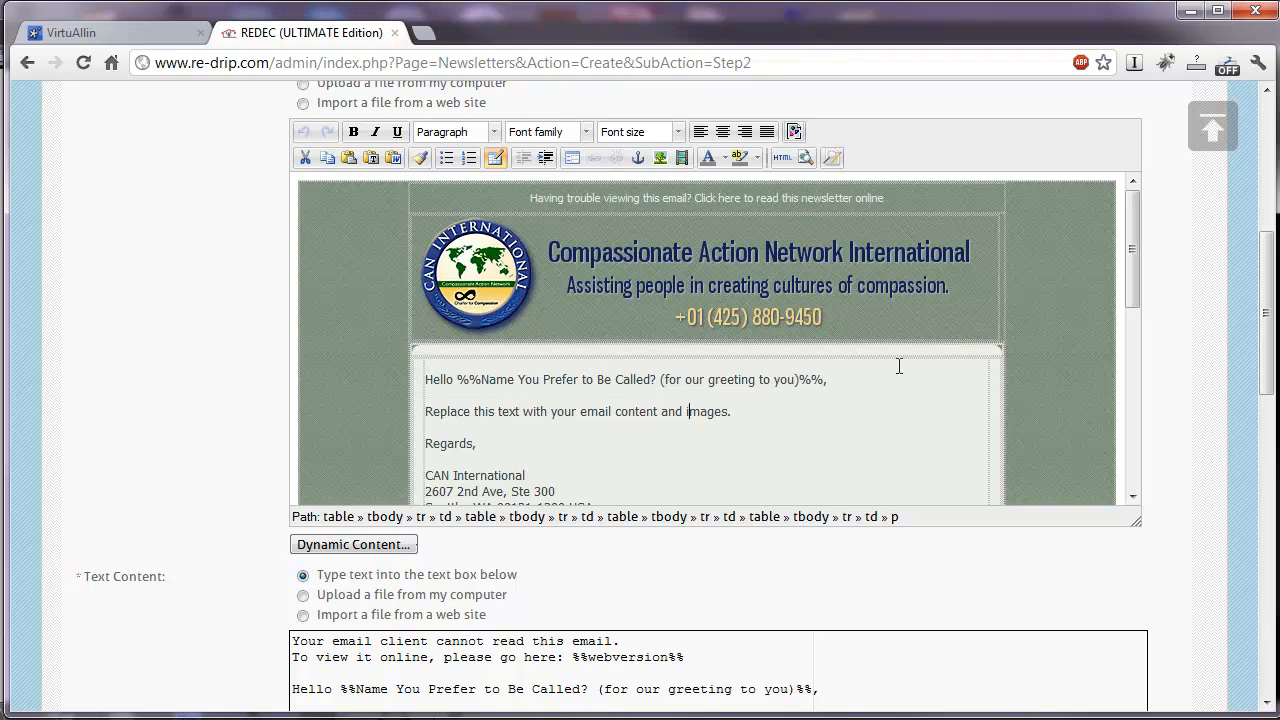
{"action": "left_click_drag", "start_coordinate": [1134, 274], "coordinate": [1125, 319]}
{"action": "triple_click", "coordinate": [592, 289]}
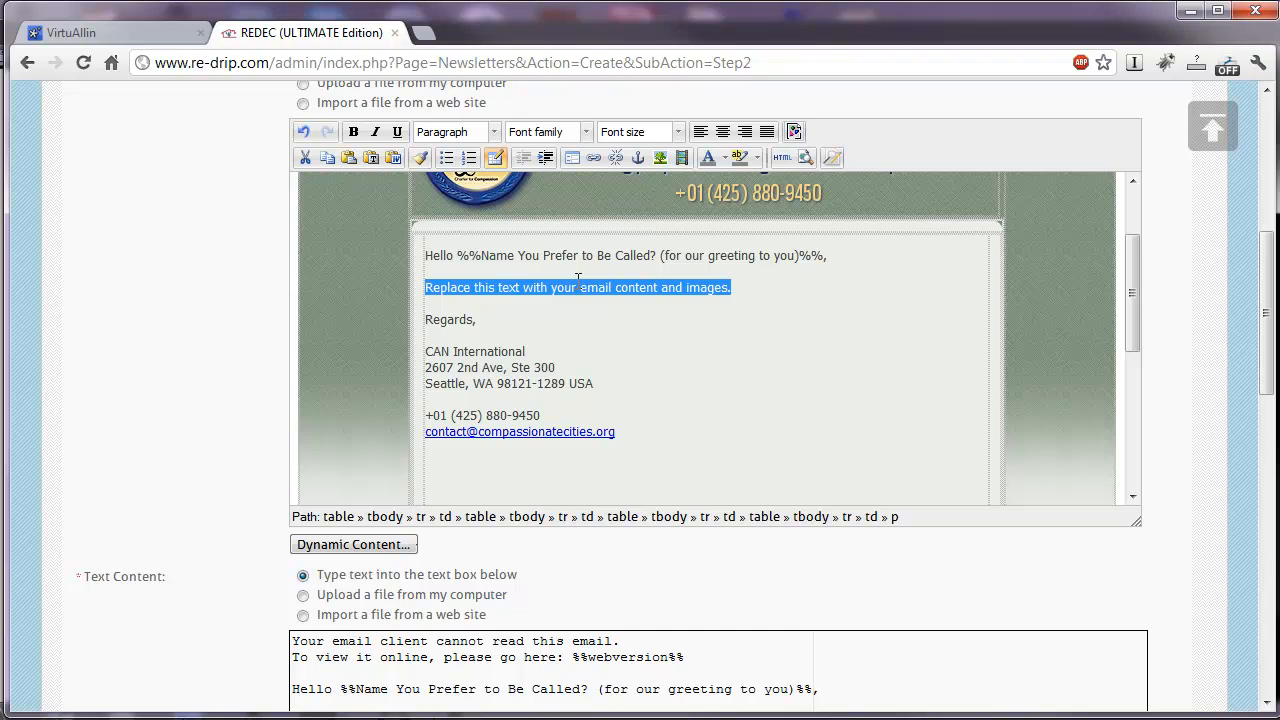
Step: Review the plain-text version of the newsletter and locate its matching placeholder body line
{"action": "scroll", "coordinate": [578, 279], "scroll_direction": "down", "scroll_amount": 4}
{"action": "left_click_drag", "start_coordinate": [716, 390], "coordinate": [294, 390]}
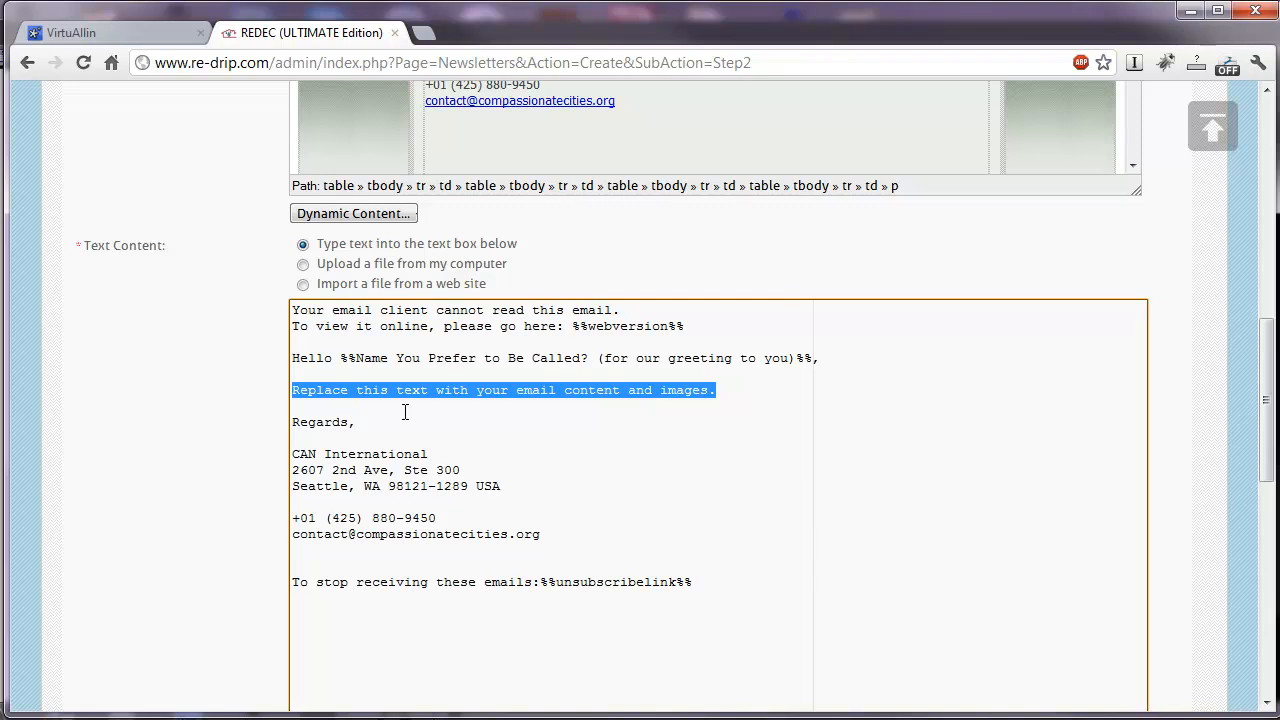
{"action": "left_click", "coordinate": [405, 412]}
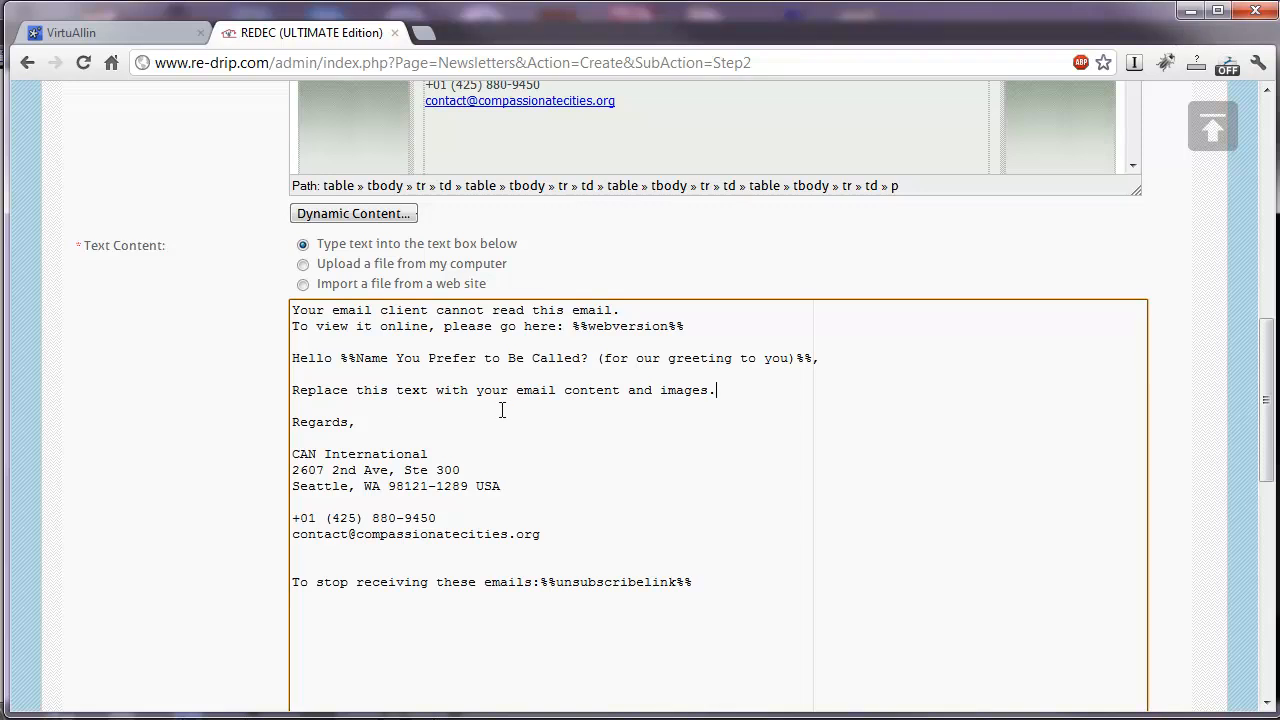
Step: Leave the campaign content form and view the page for sending an email campaign
{"action": "left_click_drag", "start_coordinate": [1270, 417], "coordinate": [1222, 218]}
{"action": "left_click", "coordinate": [242, 370]}
{"action": "mouse_move", "coordinate": [380, 246]}
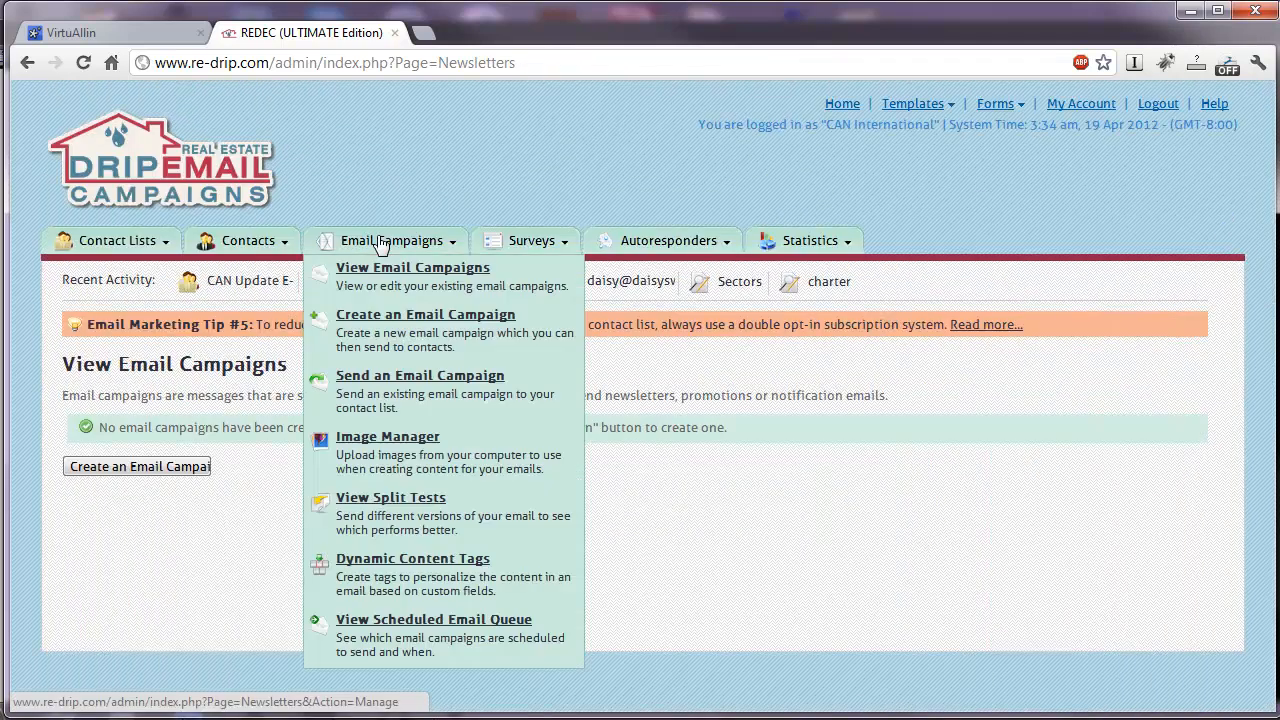
{"action": "left_click", "coordinate": [426, 394]}
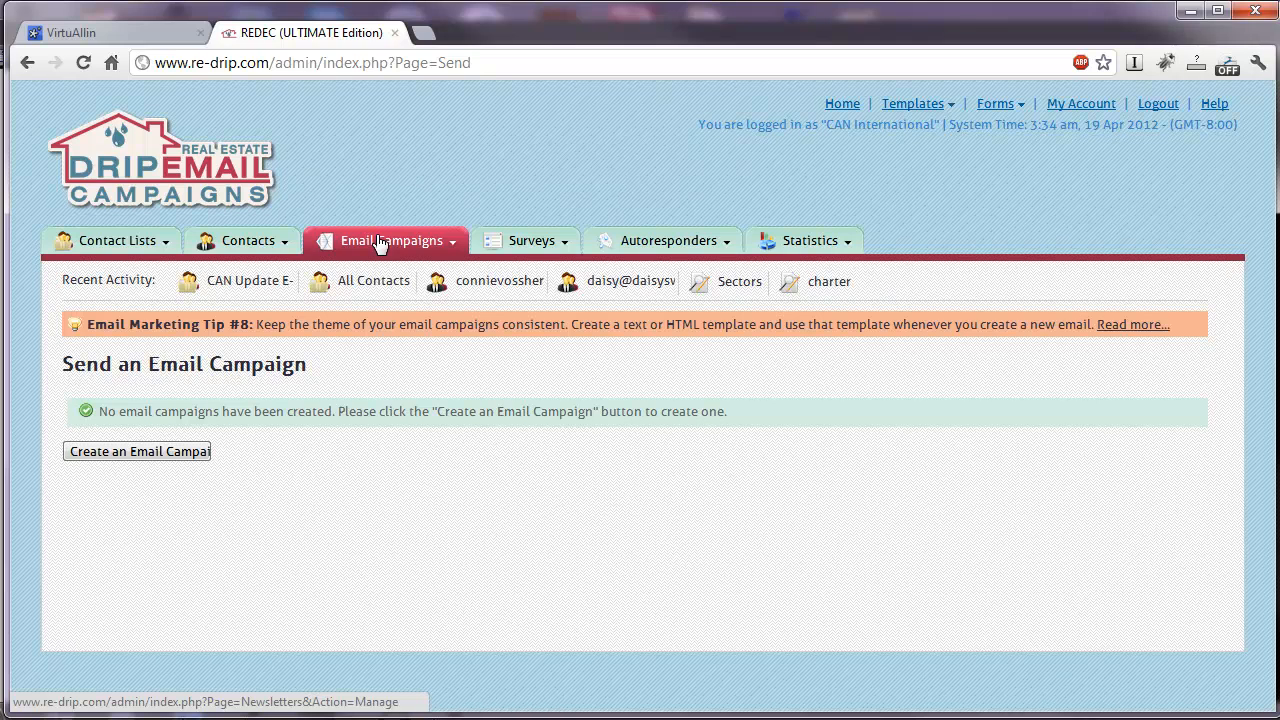
Step: Upload Can-logo.png from the CAN folder to the Image Manager
{"action": "left_click", "coordinate": [392, 449]}
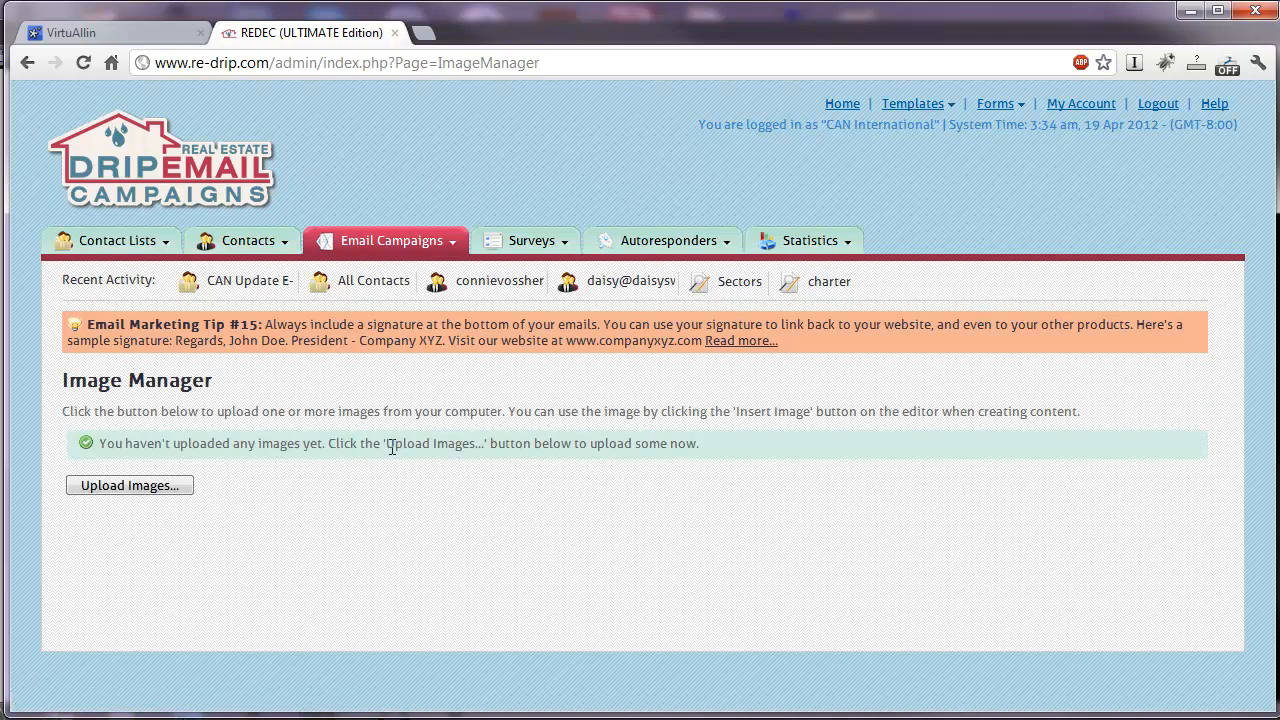
{"action": "left_click", "coordinate": [130, 486]}
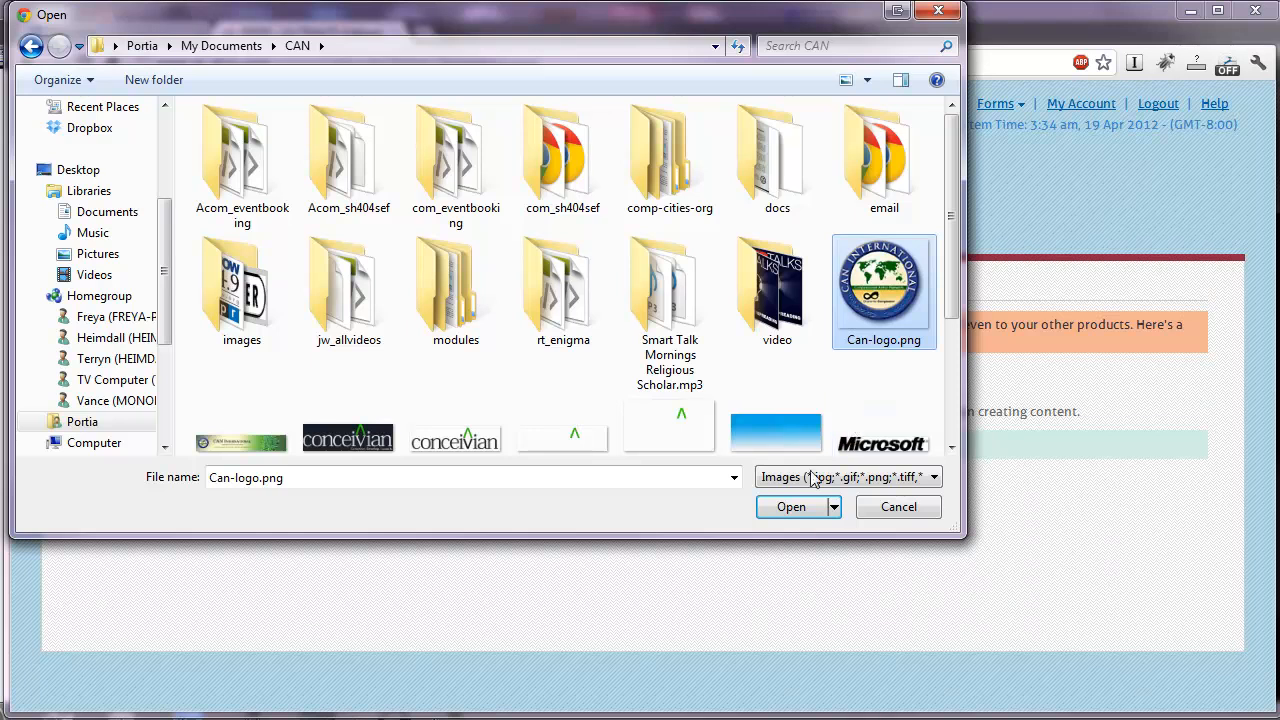
{"action": "left_click", "coordinate": [801, 507]}
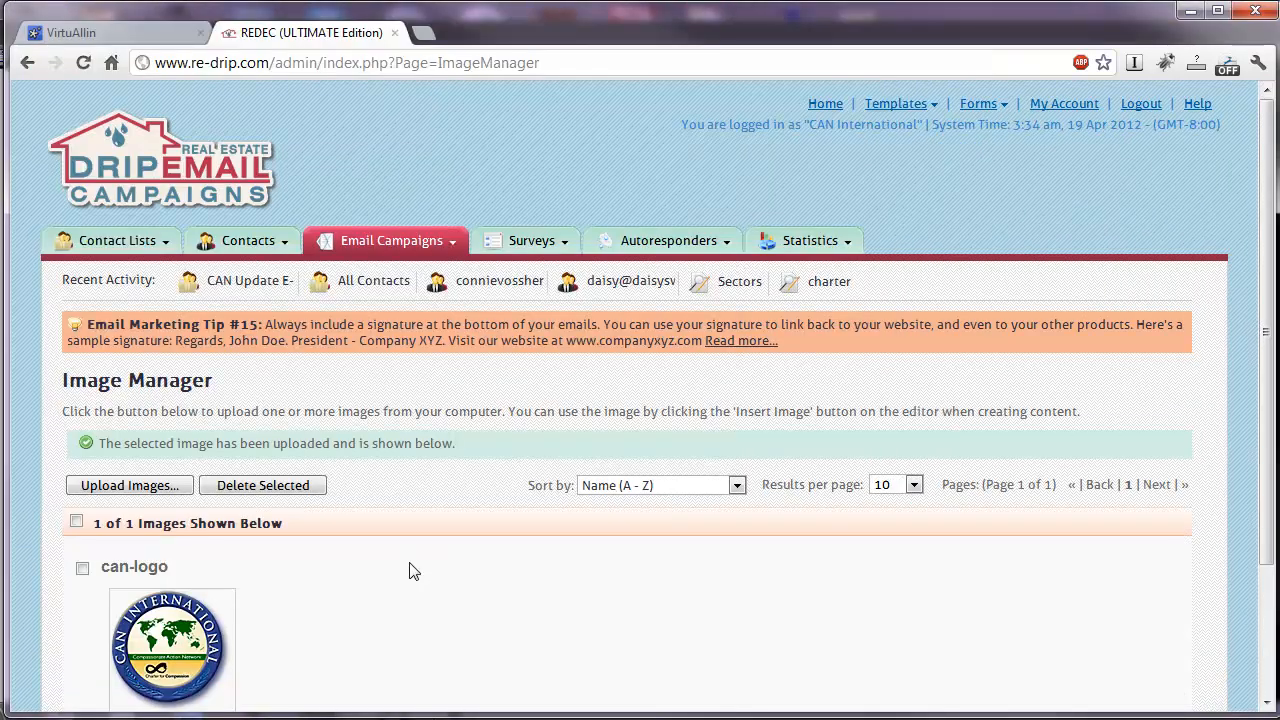
{"action": "scroll", "coordinate": [423, 537], "scroll_direction": "down", "scroll_amount": 3}
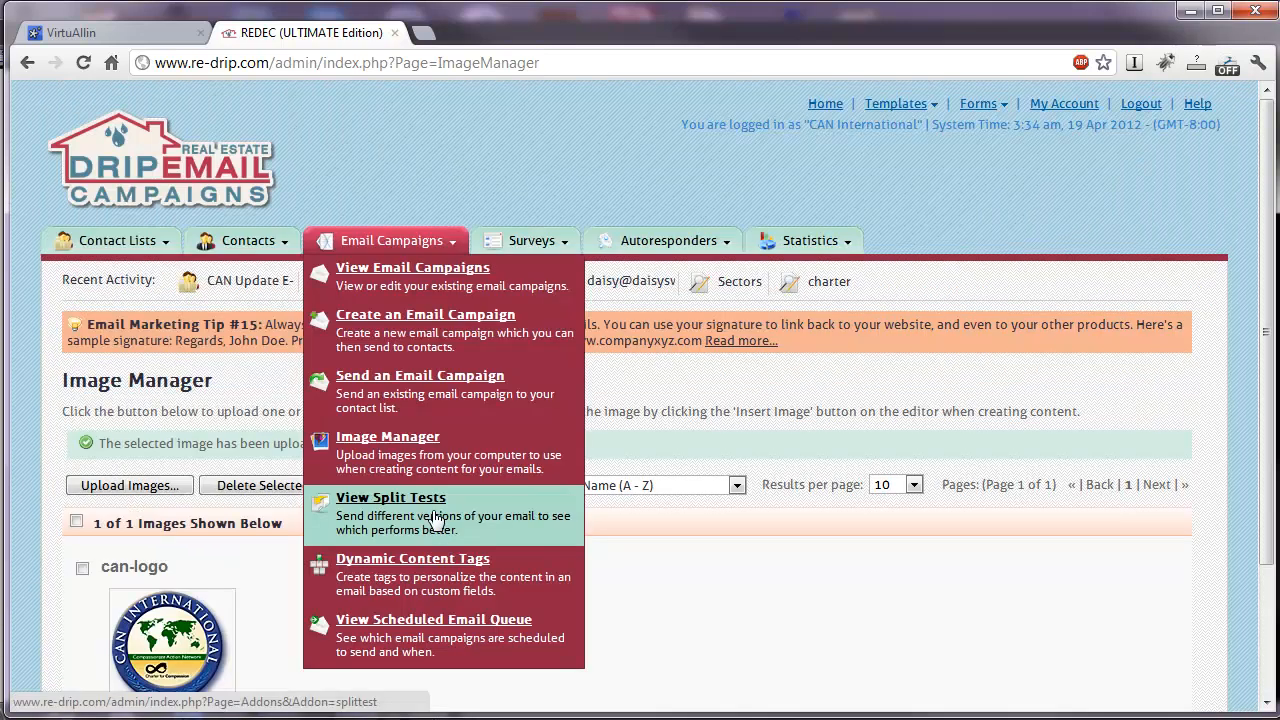
Step: Start a split test judged by the number of people who click a link, with the winning email sent to the list automatically
{"action": "left_click", "coordinate": [433, 513]}
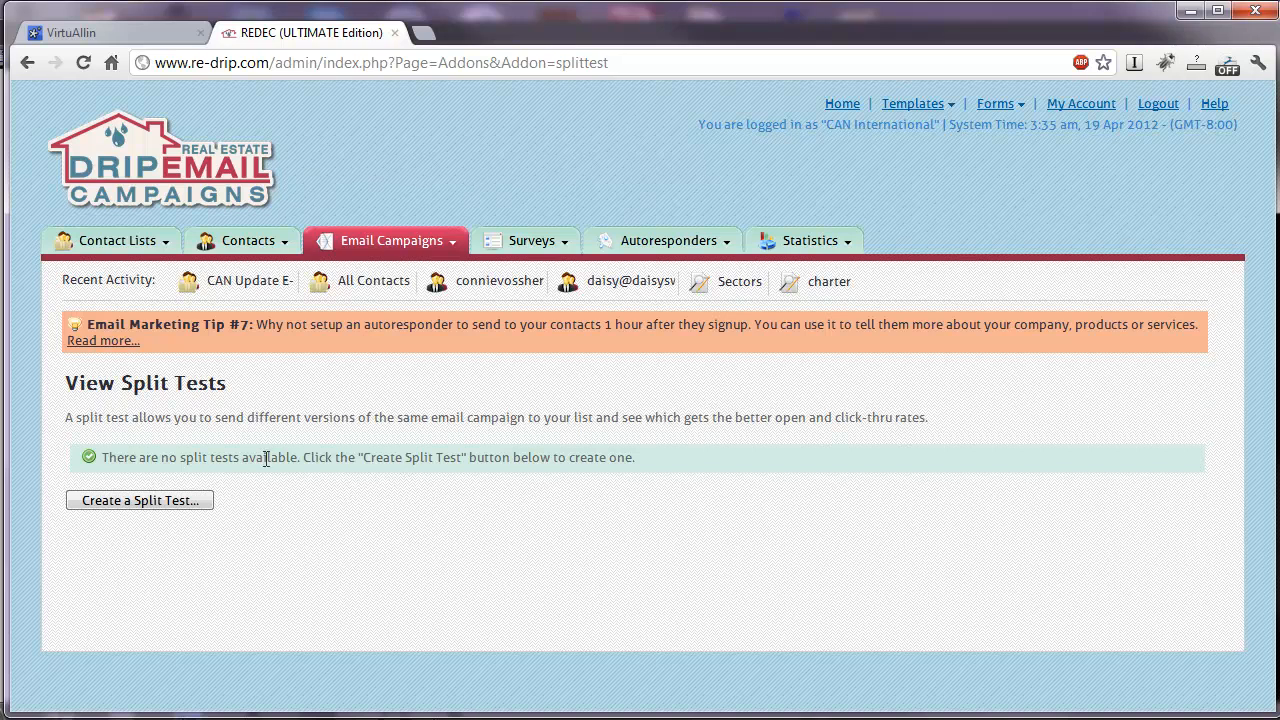
{"action": "left_click", "coordinate": [147, 508]}
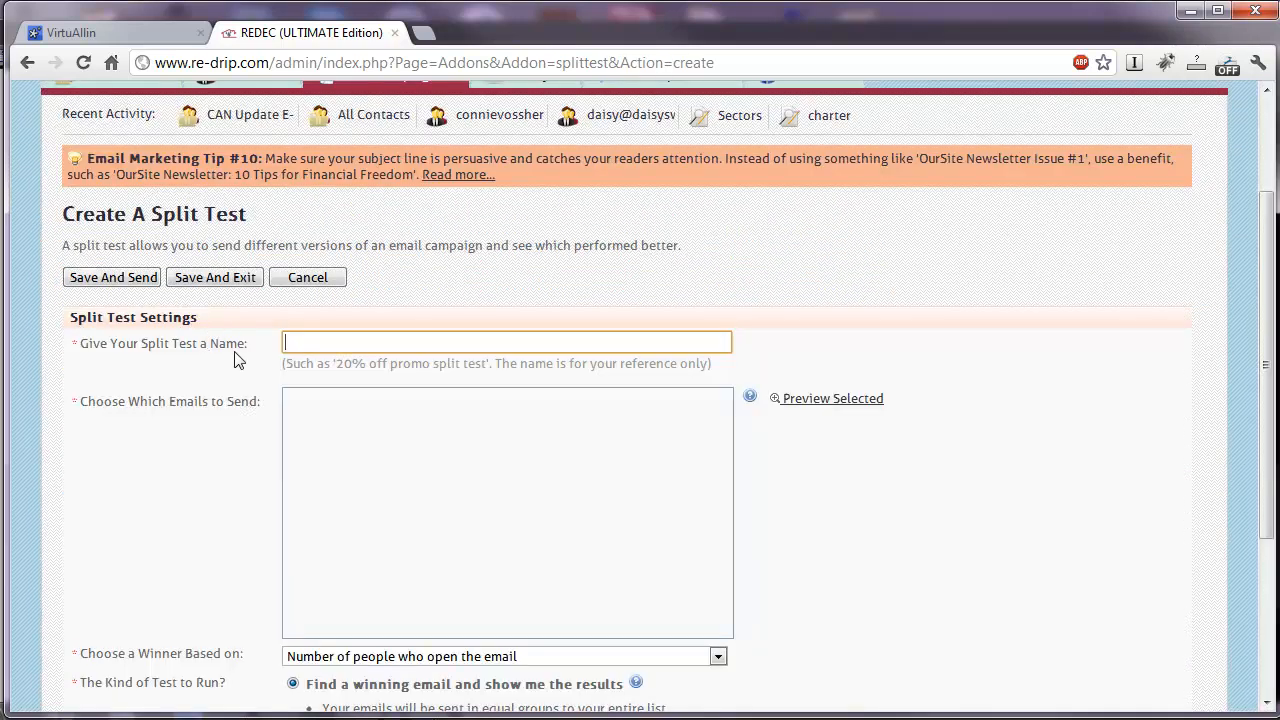
{"action": "scroll", "coordinate": [434, 488], "scroll_direction": "down", "scroll_amount": 3}
{"action": "left_click", "coordinate": [434, 490]}
{"action": "left_click", "coordinate": [400, 523]}
{"action": "scroll", "coordinate": [329, 434], "scroll_direction": "down", "scroll_amount": 1}
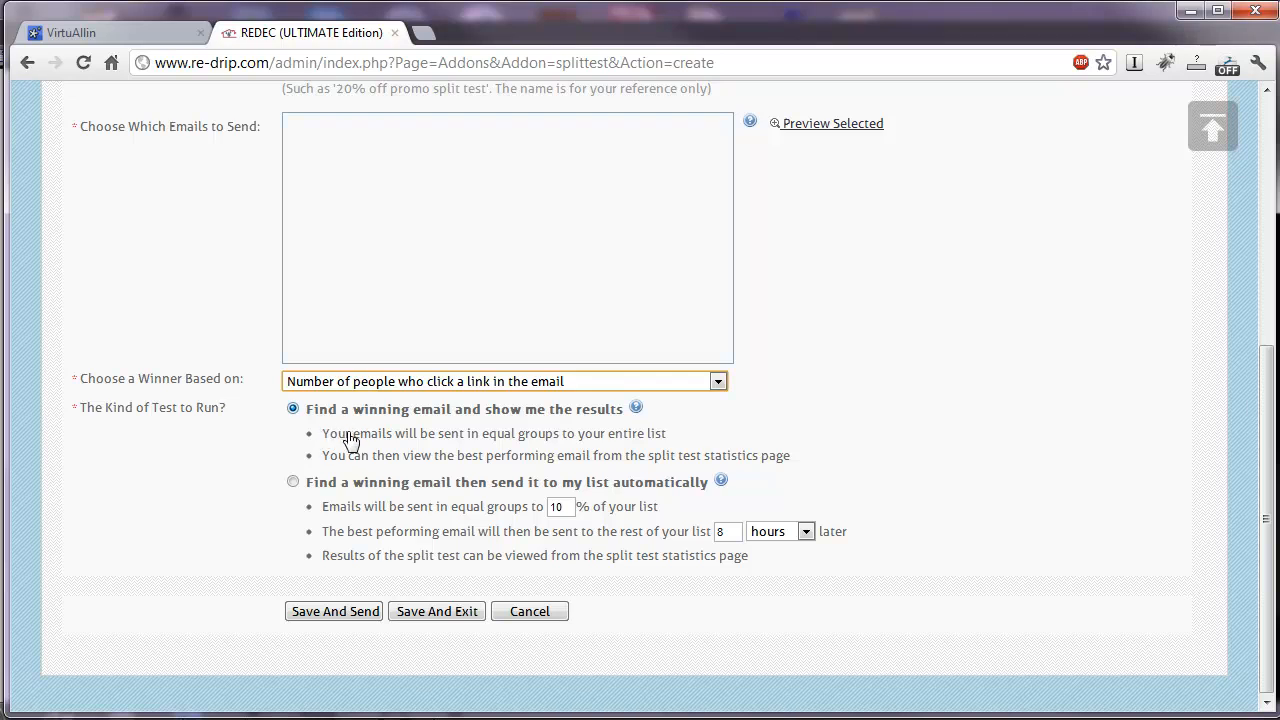
{"action": "left_click", "coordinate": [293, 482]}
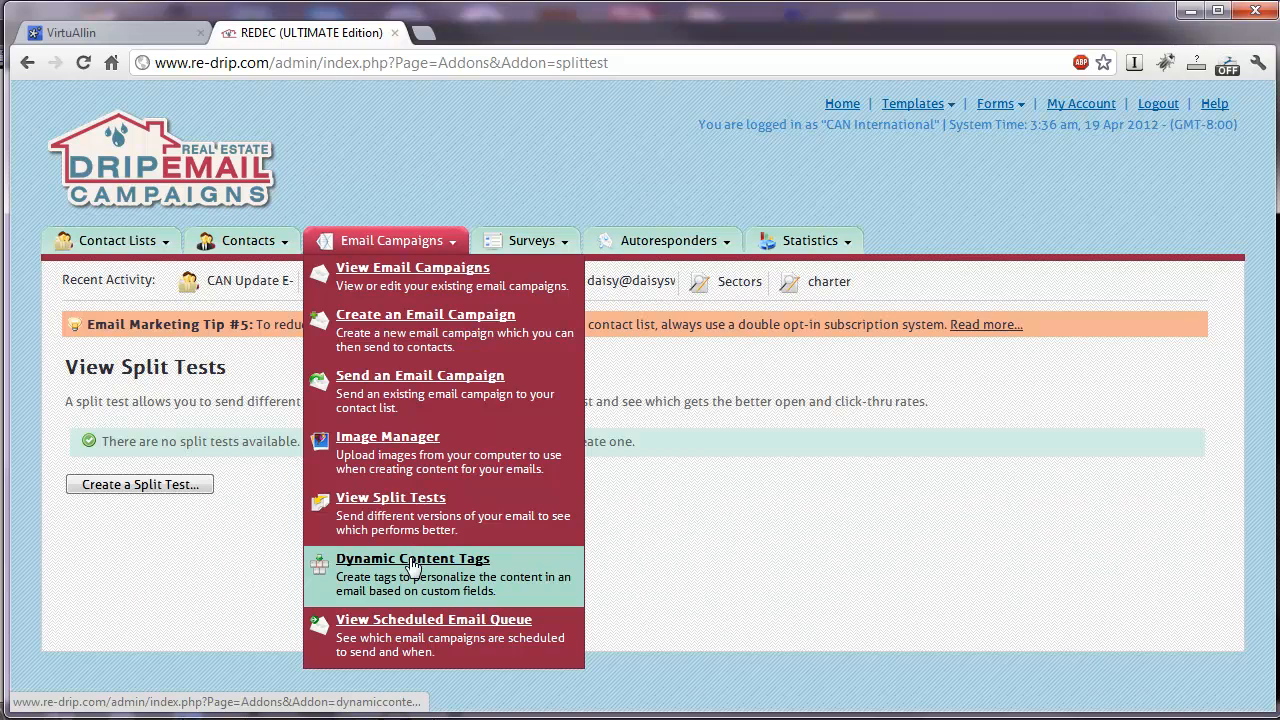
Step: Start a dynamic content tag named Test for the CAN Update E-Newsletter list
{"action": "left_click", "coordinate": [406, 572]}
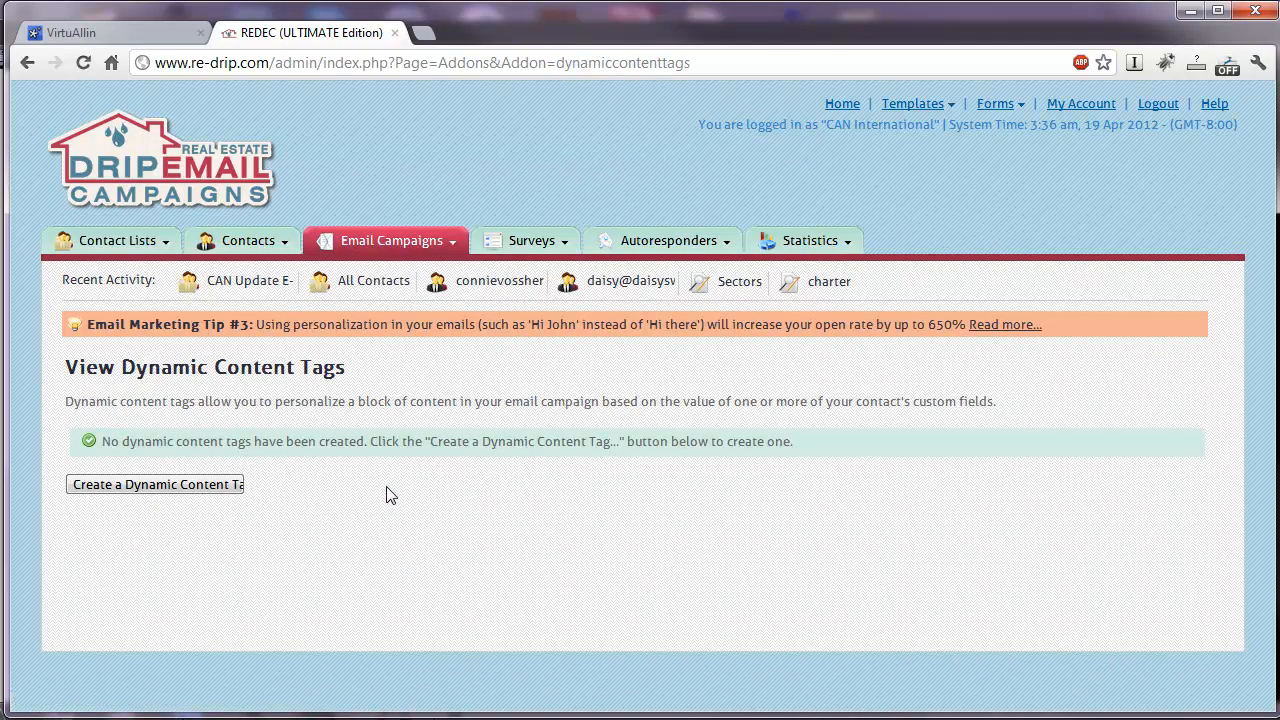
{"action": "left_click", "coordinate": [155, 486]}
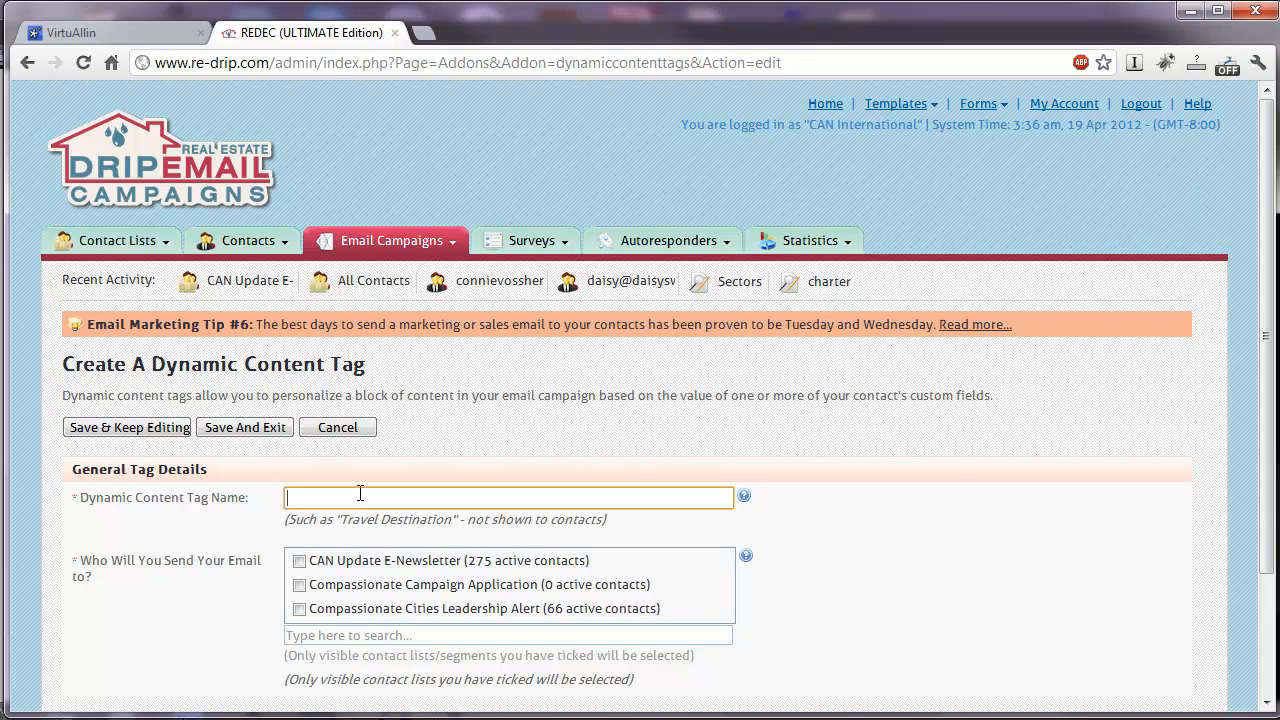
{"action": "type", "text": "Test"}
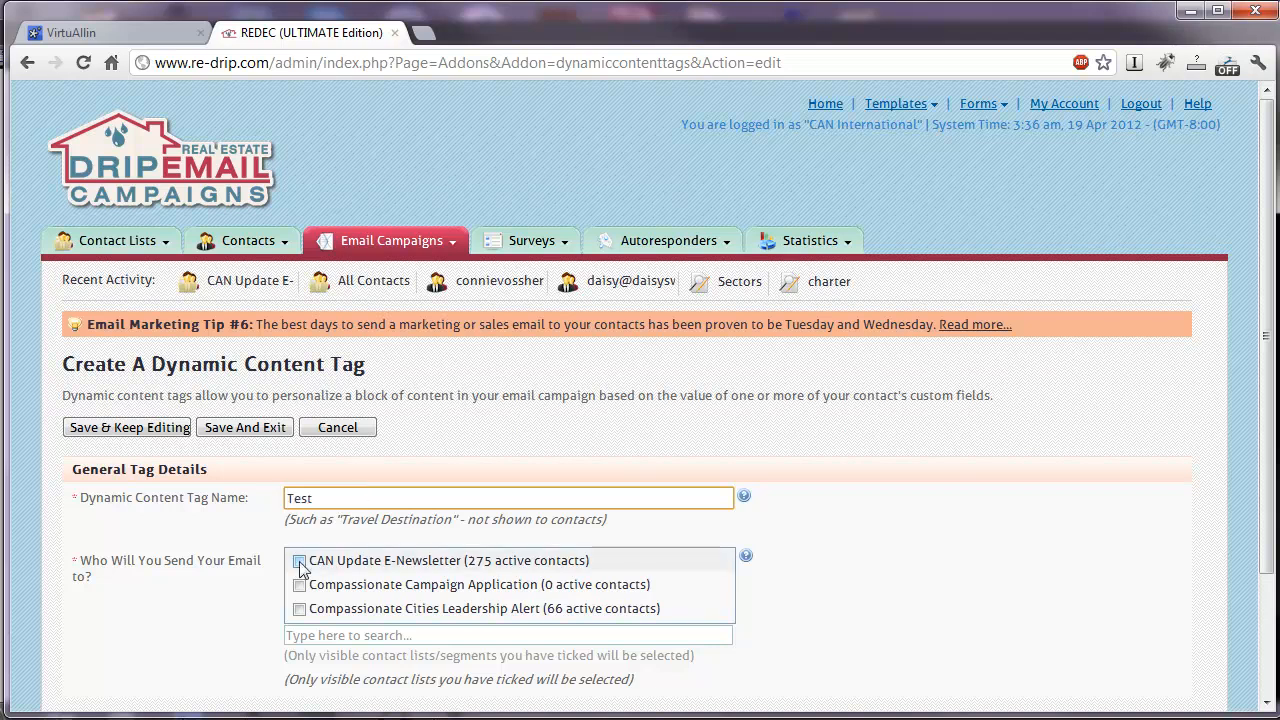
{"action": "left_click", "coordinate": [299, 561]}
{"action": "scroll", "coordinate": [203, 523], "scroll_direction": "down", "scroll_amount": 3}
Step: Create a content block named Test shown to contacts whose Affirmed the Charter for Compassion? field includes No
{"action": "left_click", "coordinate": [350, 614]}
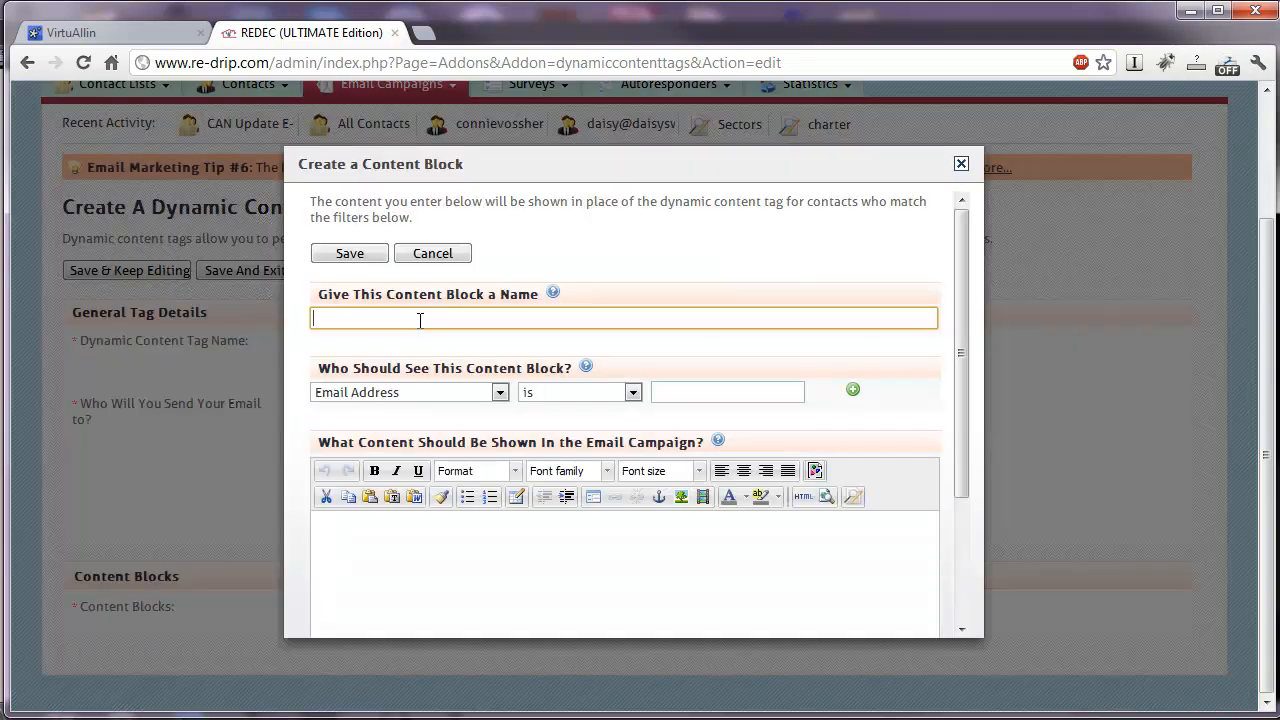
{"action": "type", "text": "Test"}
{"action": "left_click", "coordinate": [499, 392]}
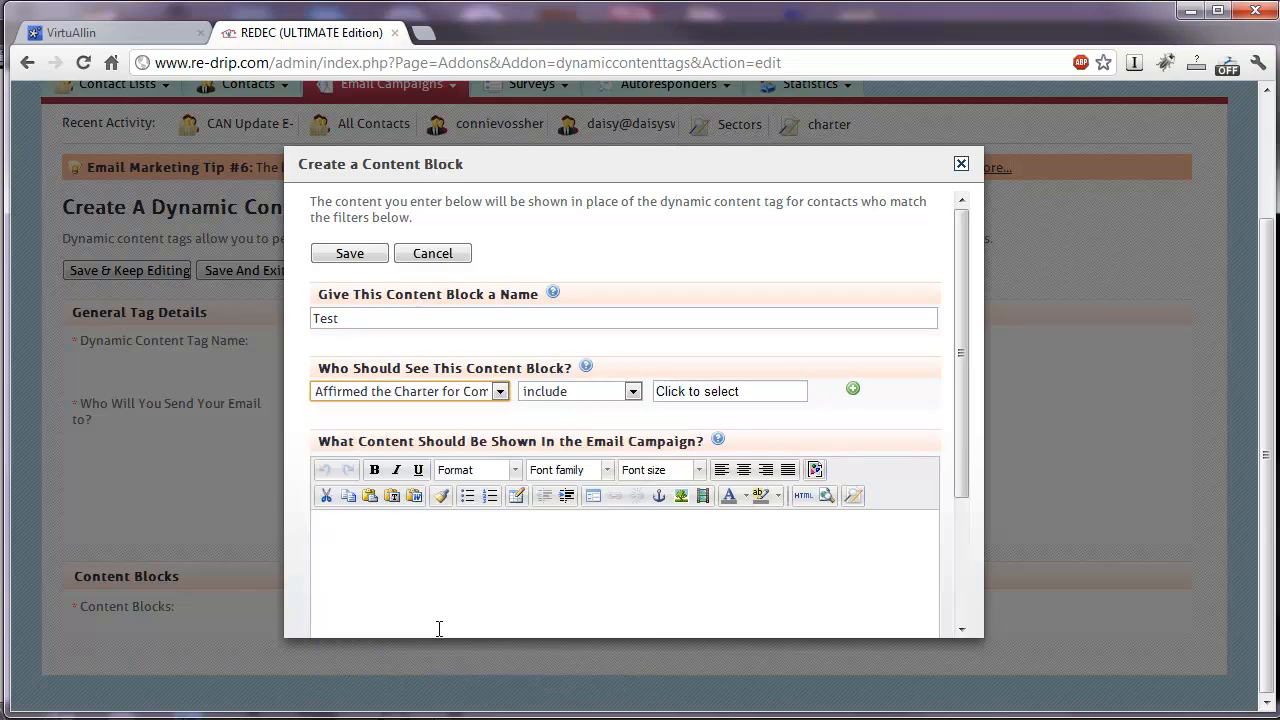
{"action": "left_click", "coordinate": [390, 635]}
{"action": "left_click", "coordinate": [309, 220]}
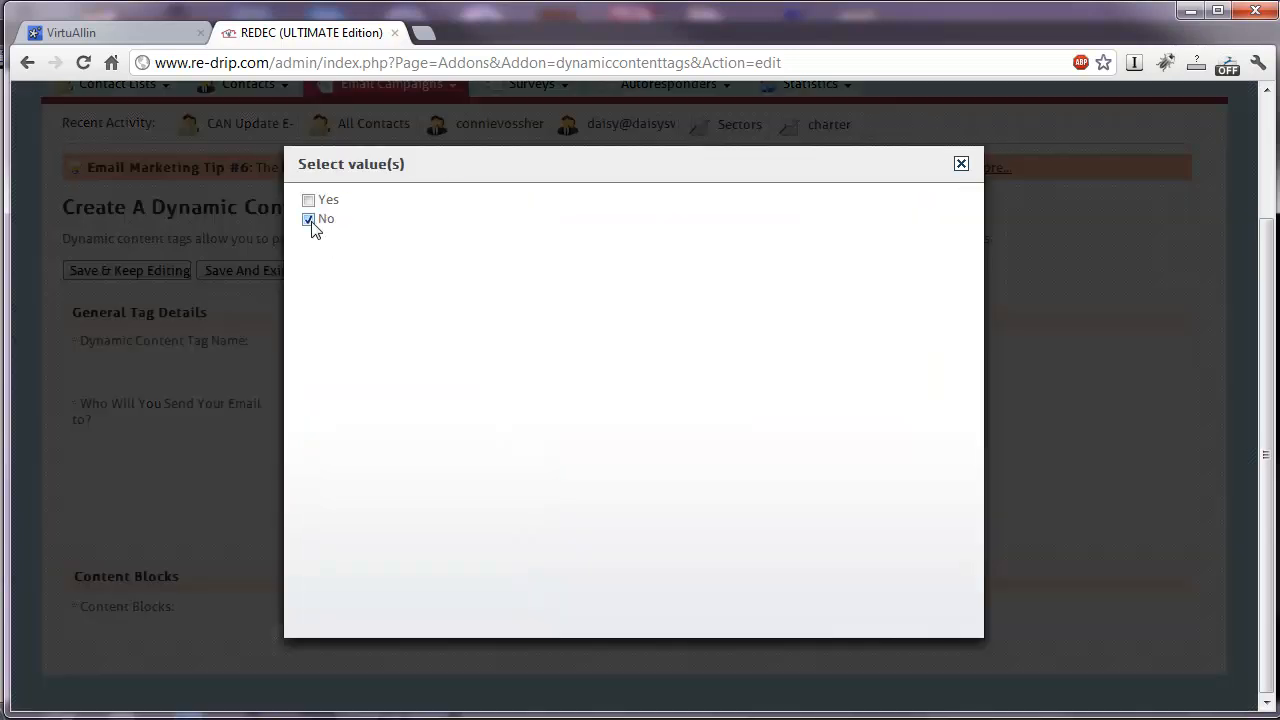
{"action": "left_click", "coordinate": [962, 165]}
Step: Write "Haven't affirmed the Charter for Compassion yet? Why not do it today? Just visit this link!" as the block's content, with the last sentence linked
{"action": "left_click_drag", "start_coordinate": [963, 372], "coordinate": [417, 434]}
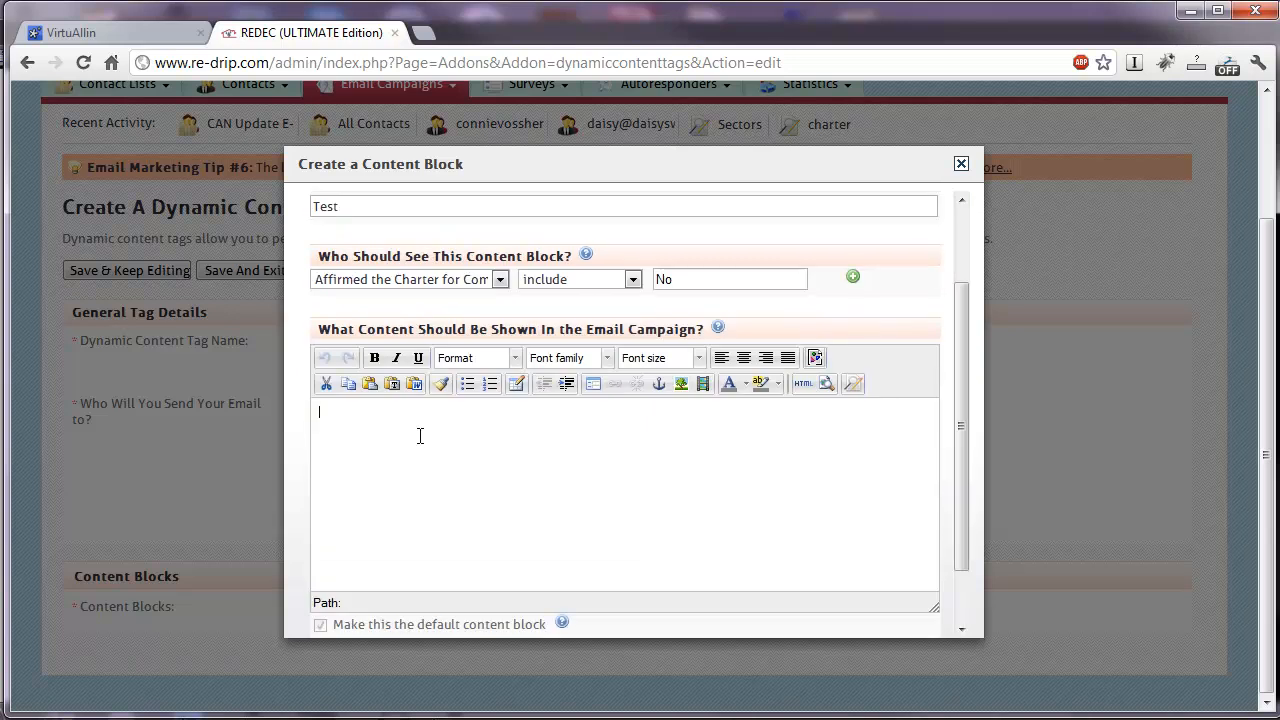
{"action": "left_click", "coordinate": [420, 436]}
{"action": "type", "text": "Haven't affirmed the Charter for Compassion yet? Why not do it today? Just visit this link!"}
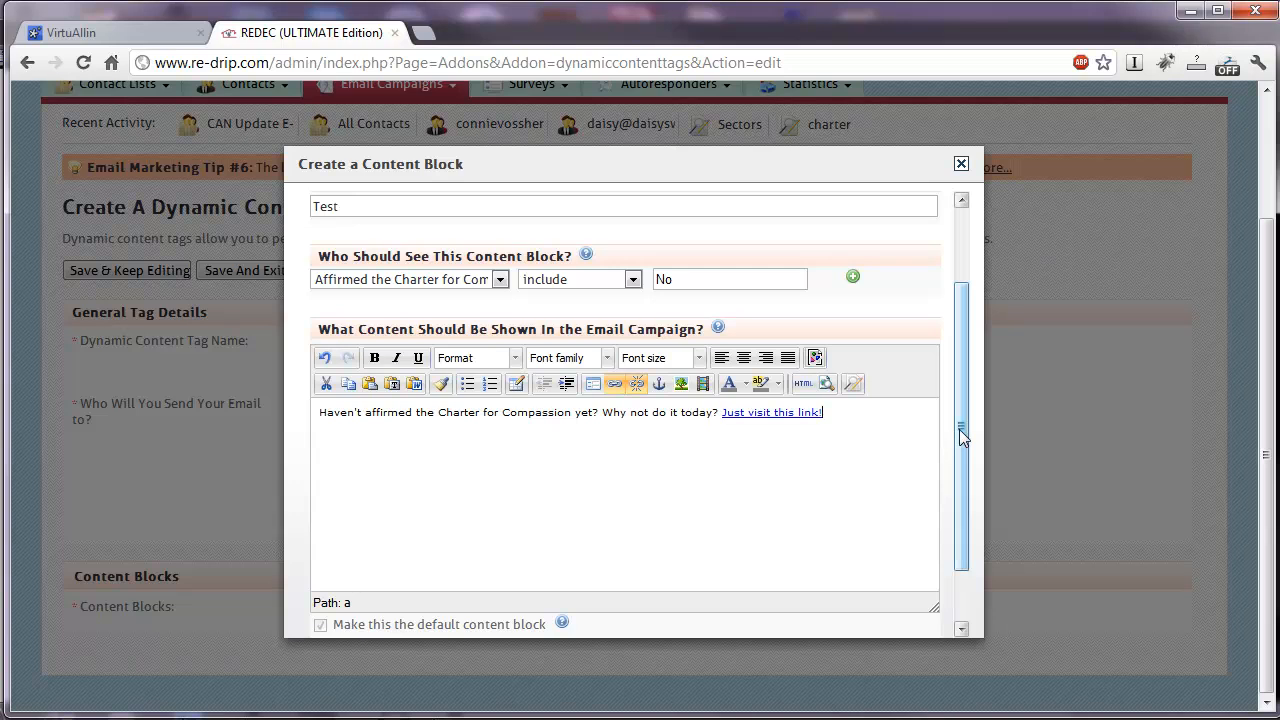
Step: Save the content block and the Test dynamic content tag
{"action": "left_click_drag", "start_coordinate": [959, 429], "coordinate": [956, 477]}
{"action": "left_click", "coordinate": [336, 598]}
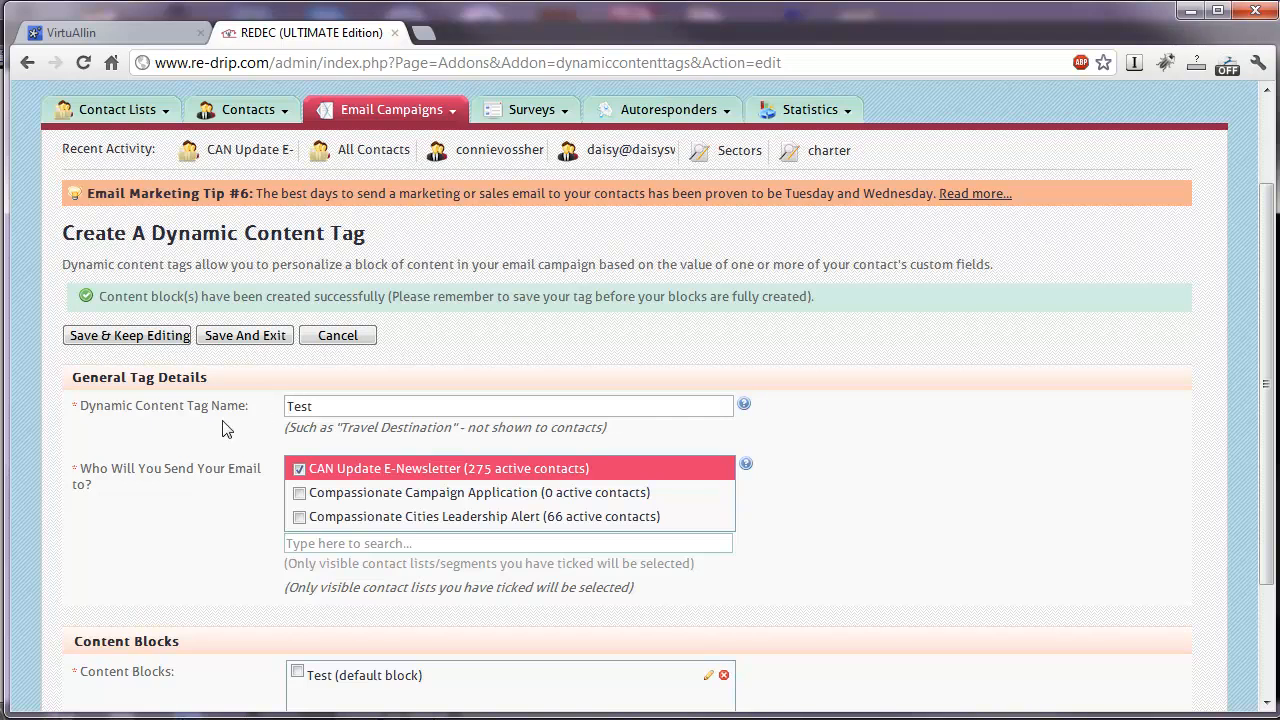
{"action": "scroll", "coordinate": [222, 428], "scroll_direction": "down", "scroll_amount": 2}
{"action": "scroll", "coordinate": [222, 428], "scroll_direction": "up", "scroll_amount": 2}
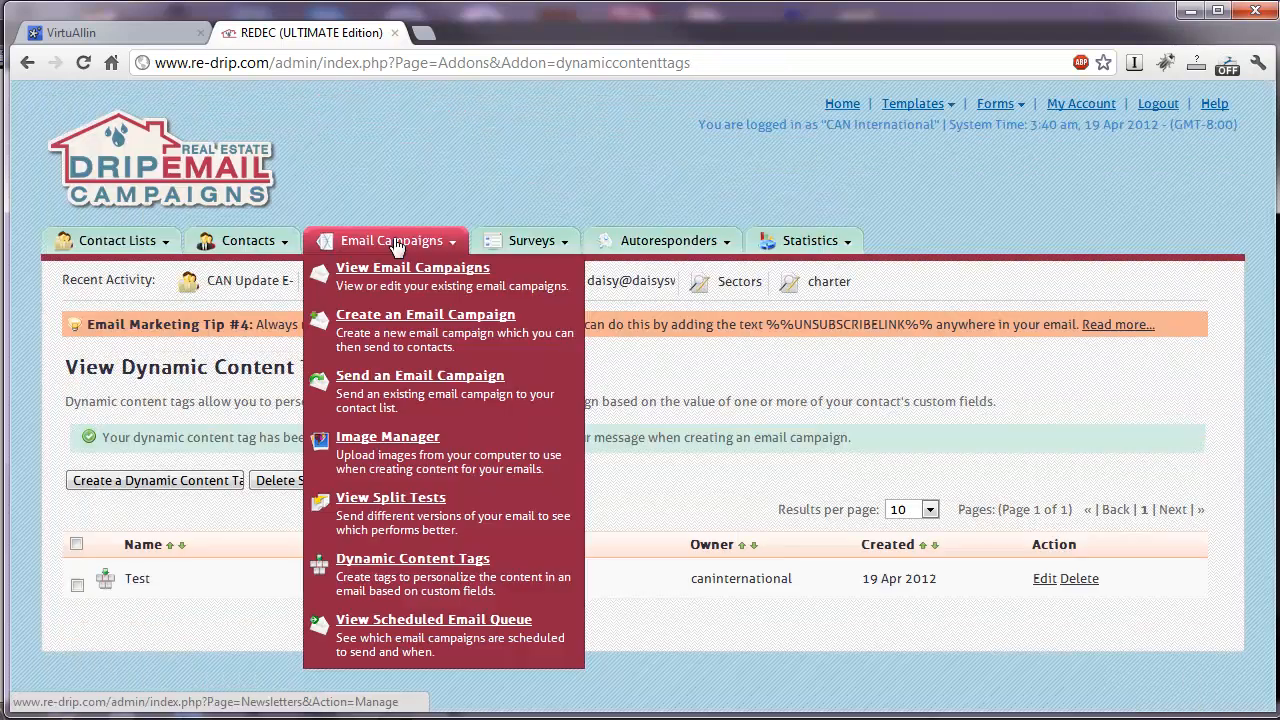
Step: Check the scheduled email queue and start a new survey containing a Paragraph of Text field
{"action": "left_click", "coordinate": [409, 617]}
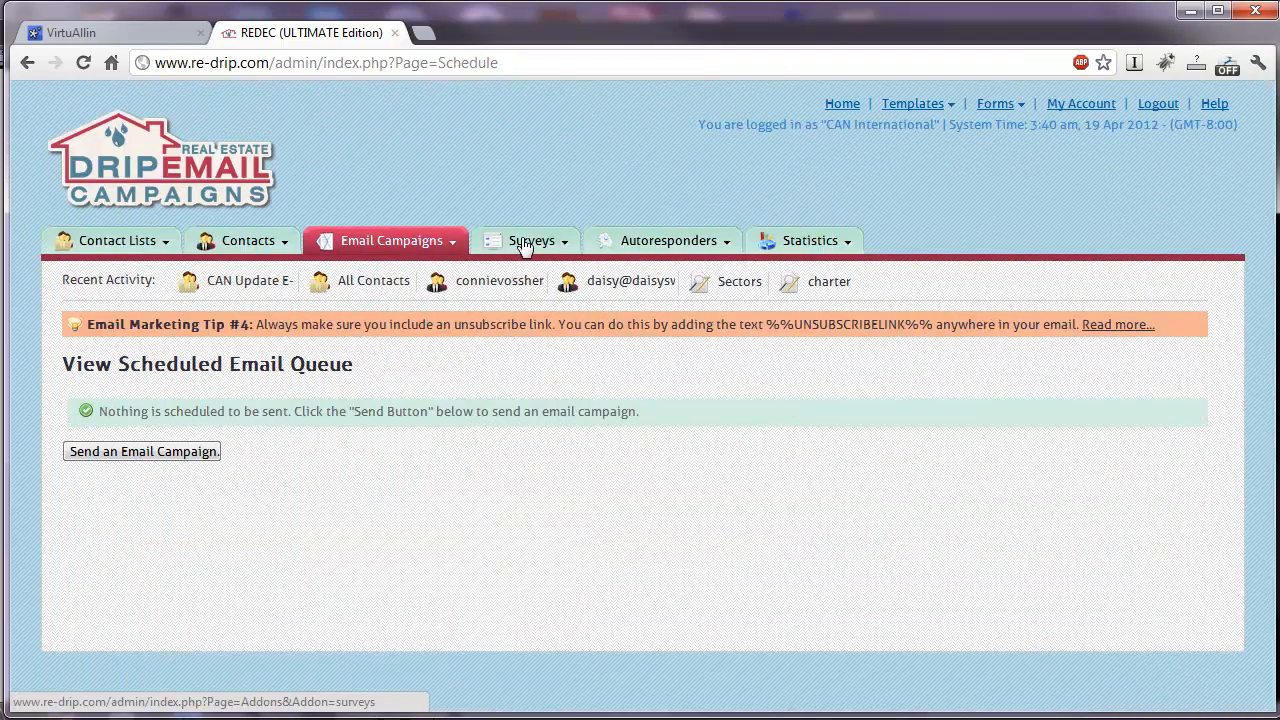
{"action": "mouse_move", "coordinate": [525, 245]}
{"action": "left_click", "coordinate": [553, 329]}
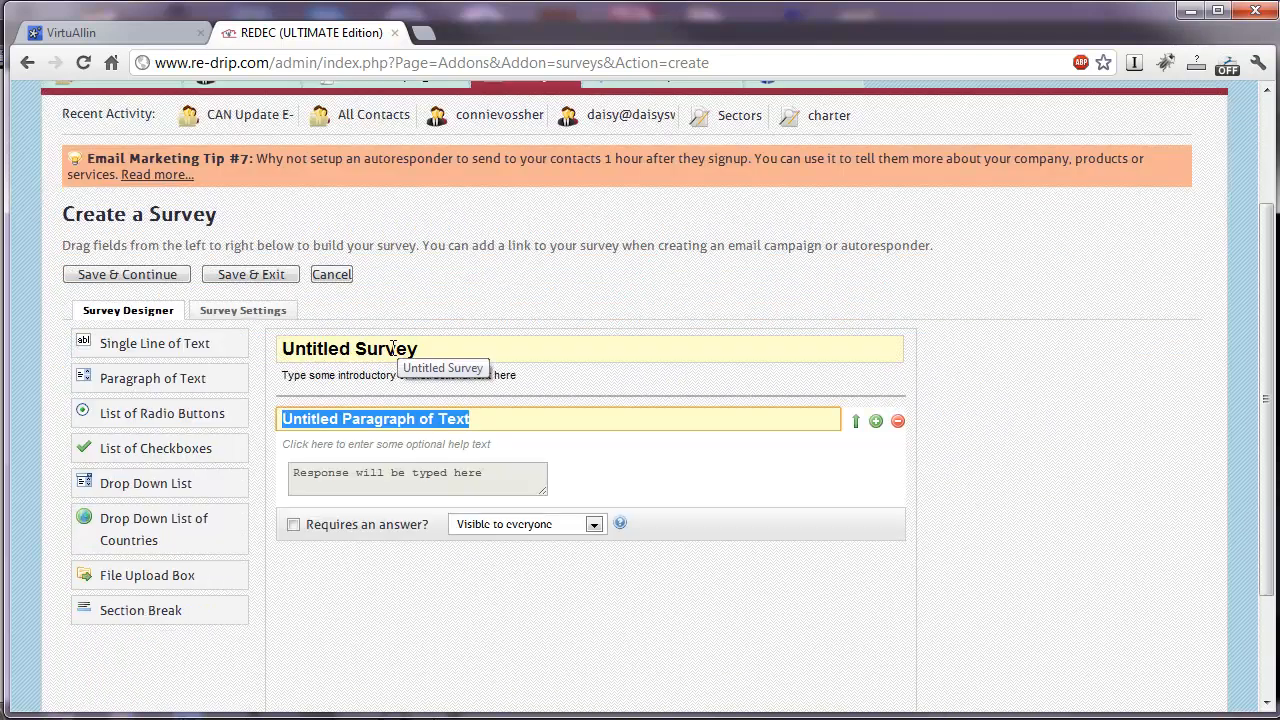
Step: Try out the editable survey title, introduction, question and help texts, and make the paragraph question require an answer
{"action": "left_click", "coordinate": [392, 347]}
{"action": "left_click", "coordinate": [380, 372]}
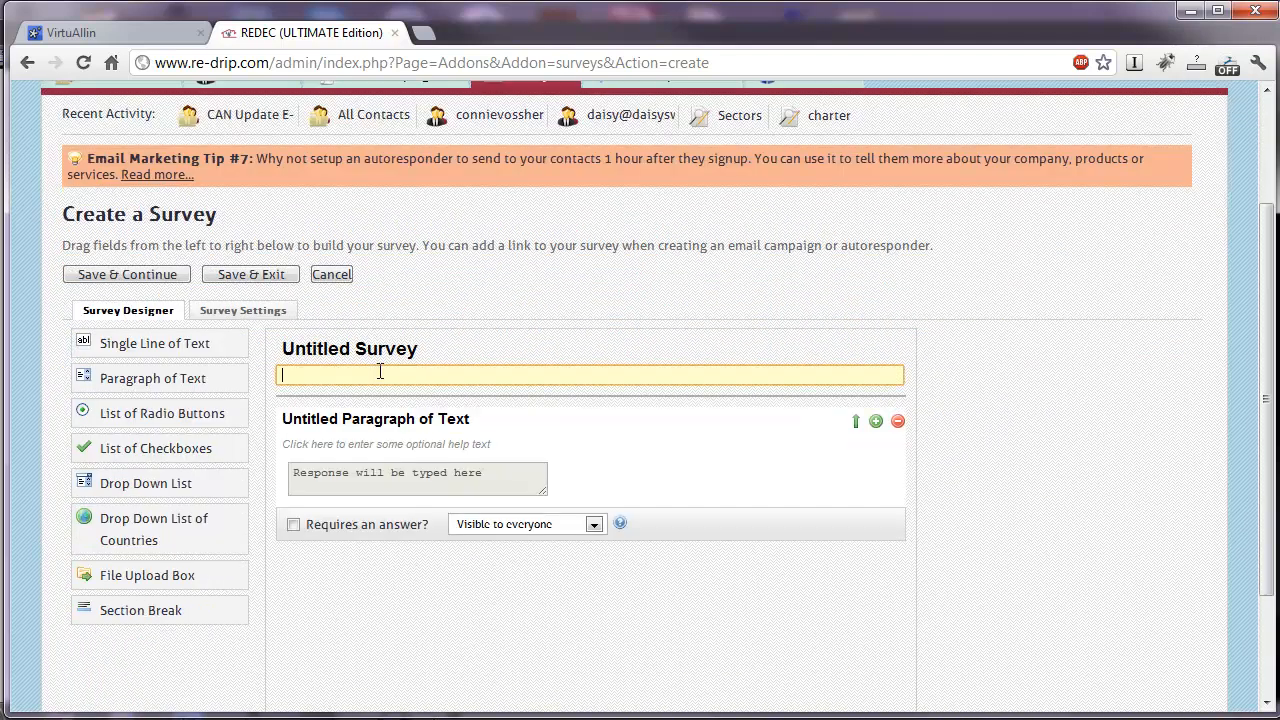
{"action": "left_click", "coordinate": [466, 418]}
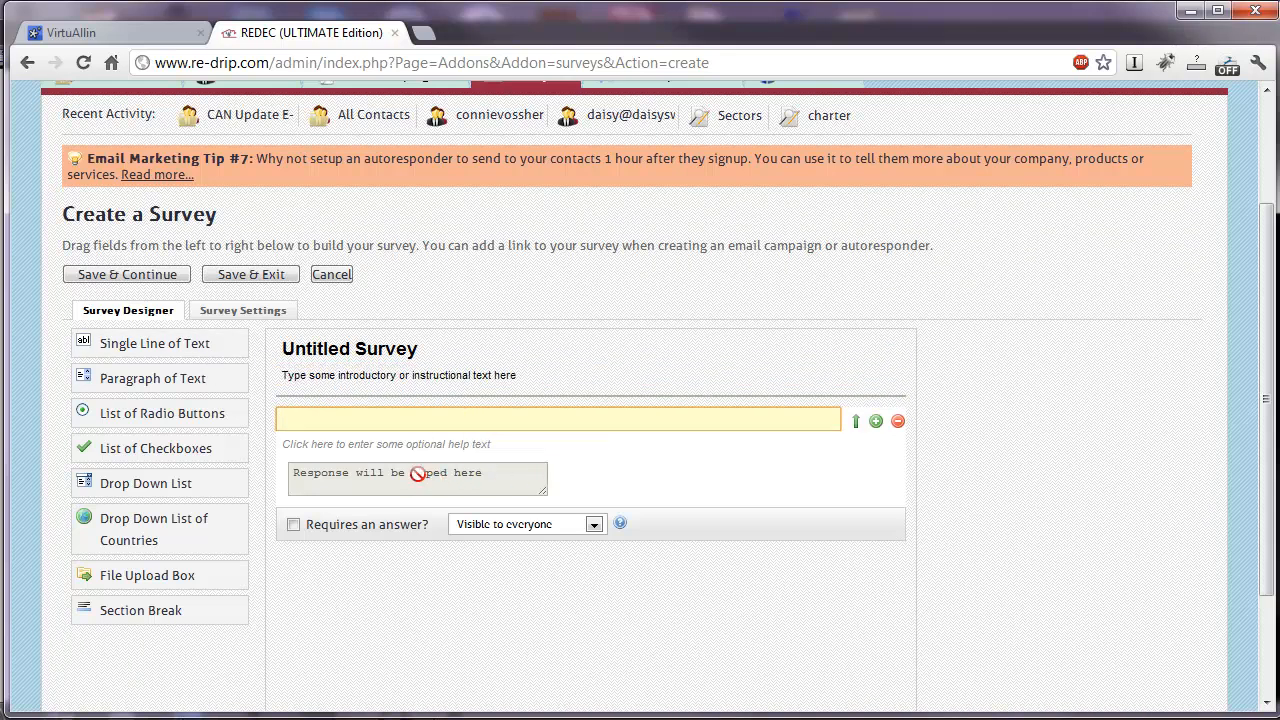
{"action": "left_click", "coordinate": [541, 444]}
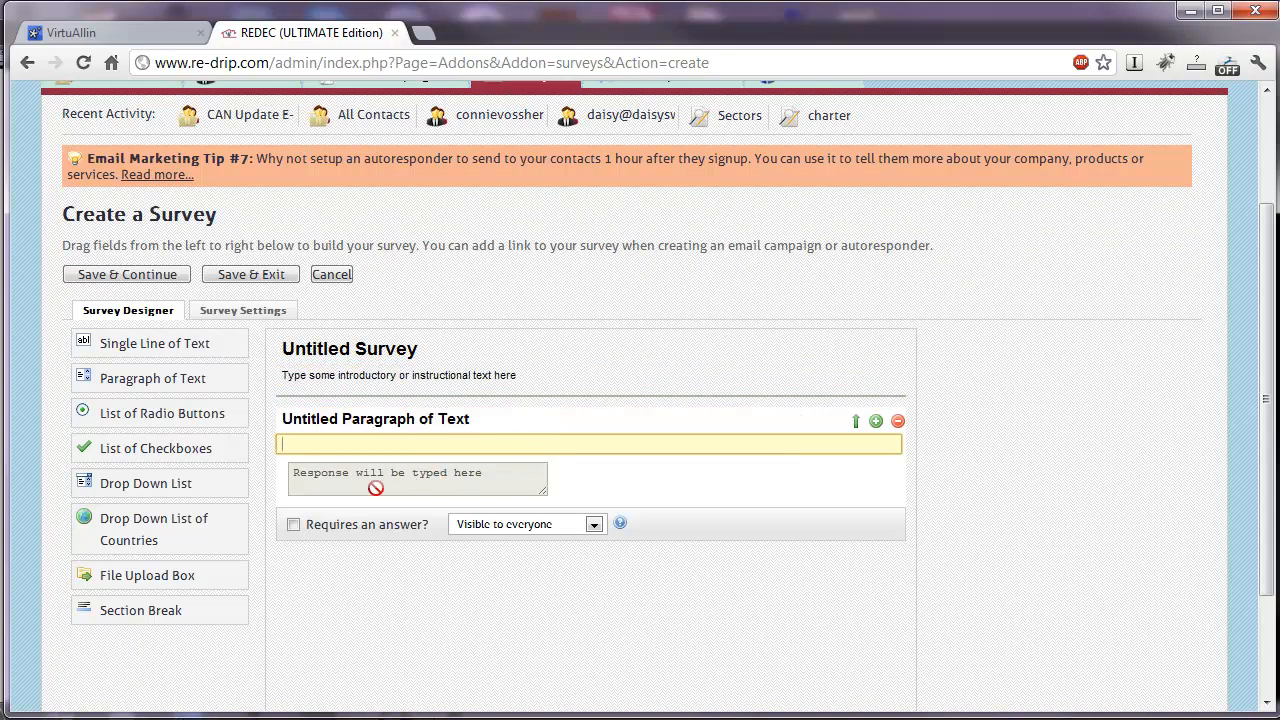
{"action": "left_click", "coordinate": [293, 524]}
Step: Add a Single Line of Text field and a List of Checkboxes field to the survey below the paragraph question
{"action": "left_click_drag", "start_coordinate": [130, 343], "coordinate": [417, 568]}
{"action": "left_click_drag", "start_coordinate": [130, 448], "coordinate": [509, 557]}
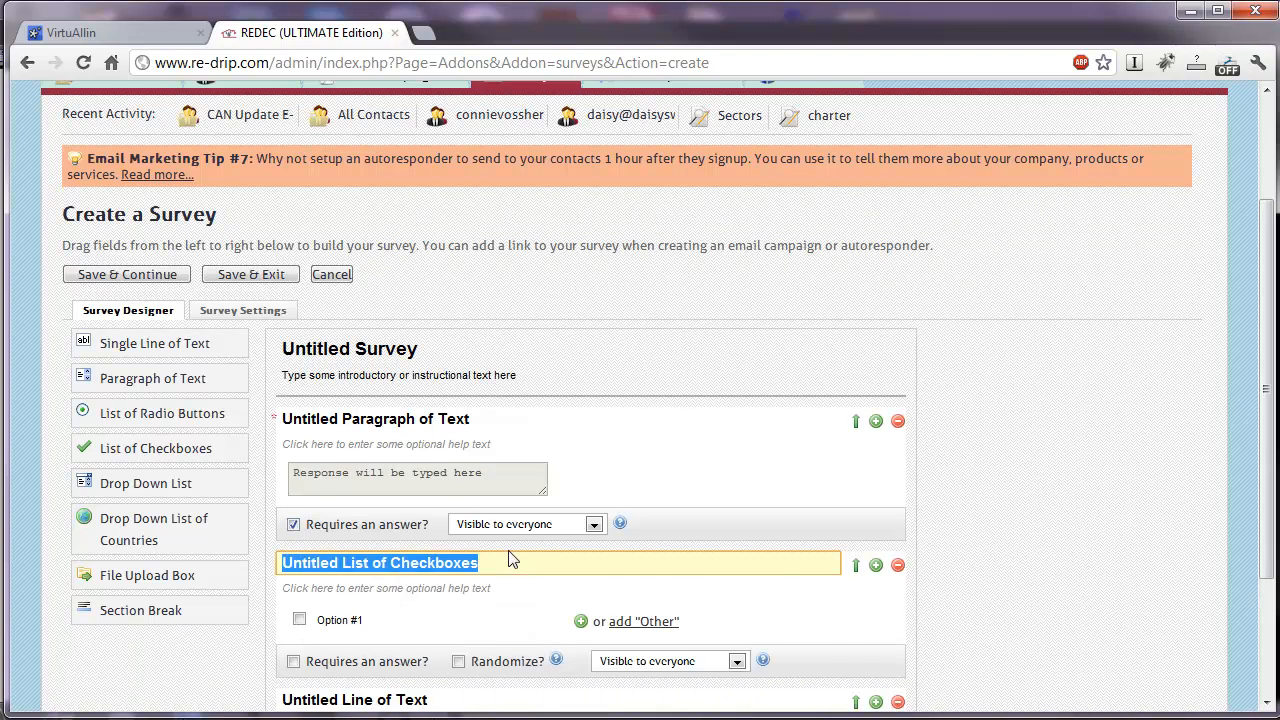
{"action": "scroll", "coordinate": [508, 550], "scroll_direction": "down", "scroll_amount": 2}
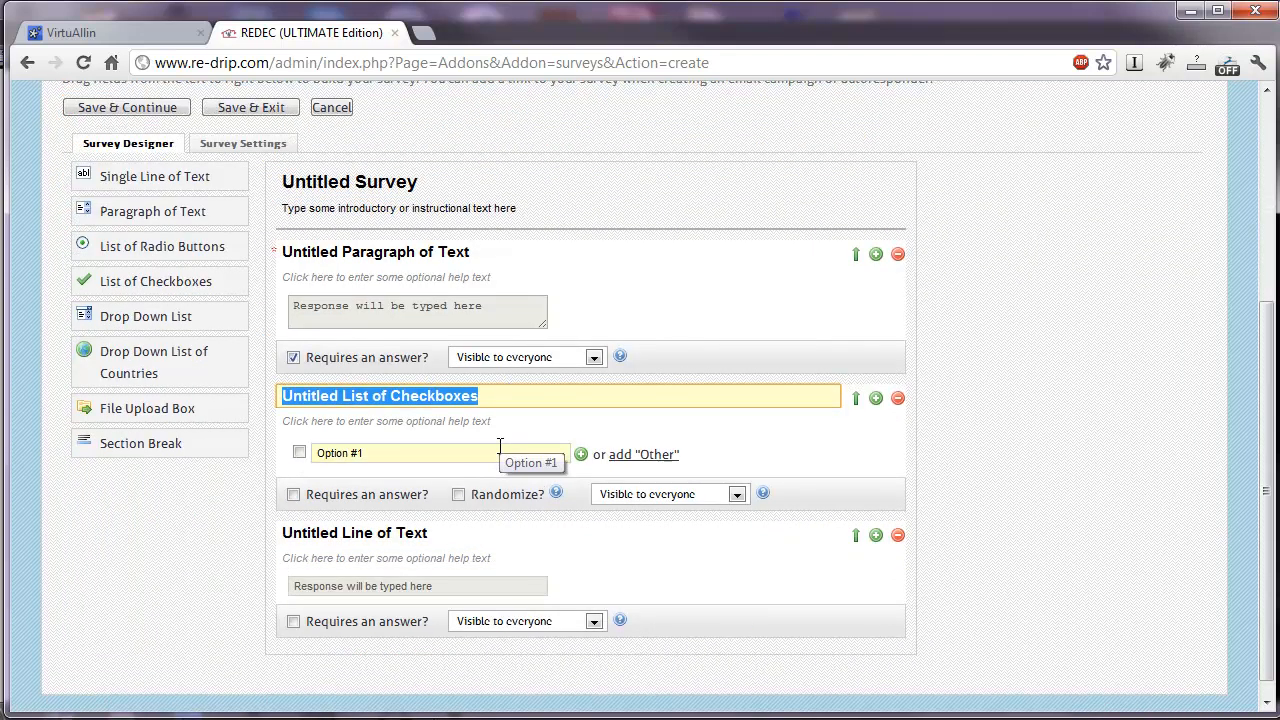
Step: Look over the survey and autoresponder options, and list the autoresponders of the Buyers contact list
{"action": "scroll", "coordinate": [490, 447], "scroll_direction": "up", "scroll_amount": 4}
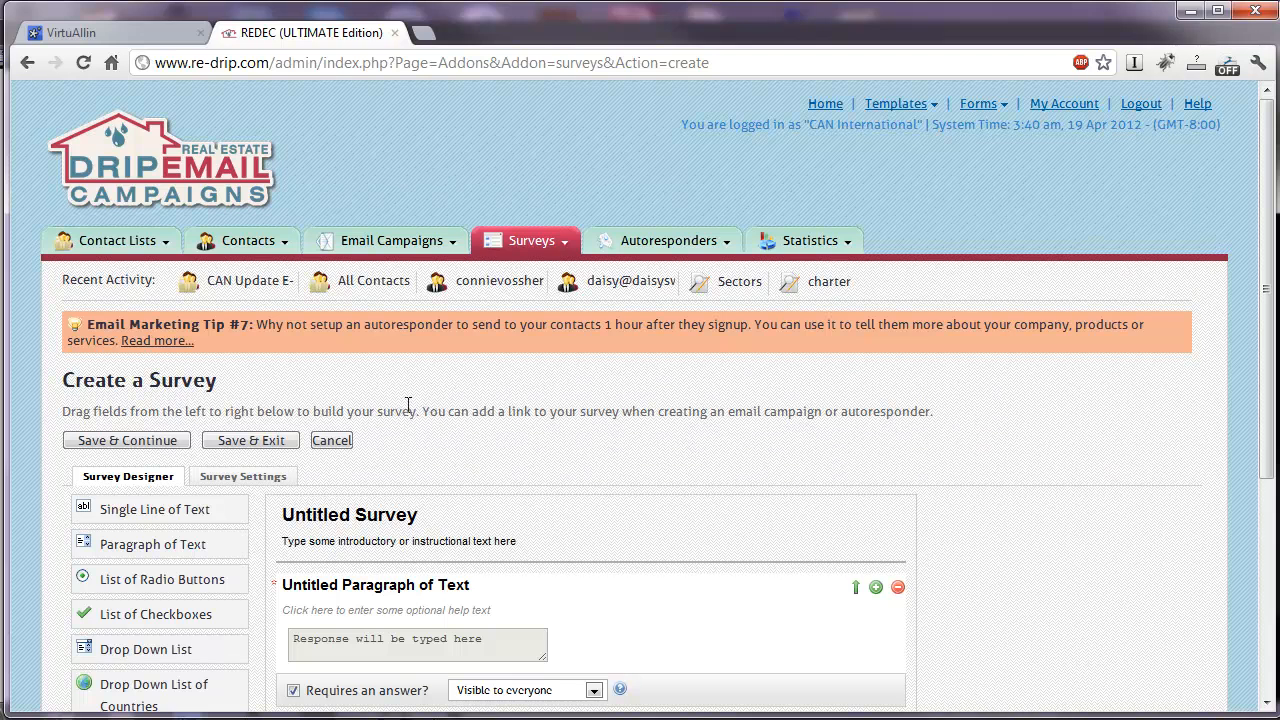
{"action": "mouse_move", "coordinate": [516, 245]}
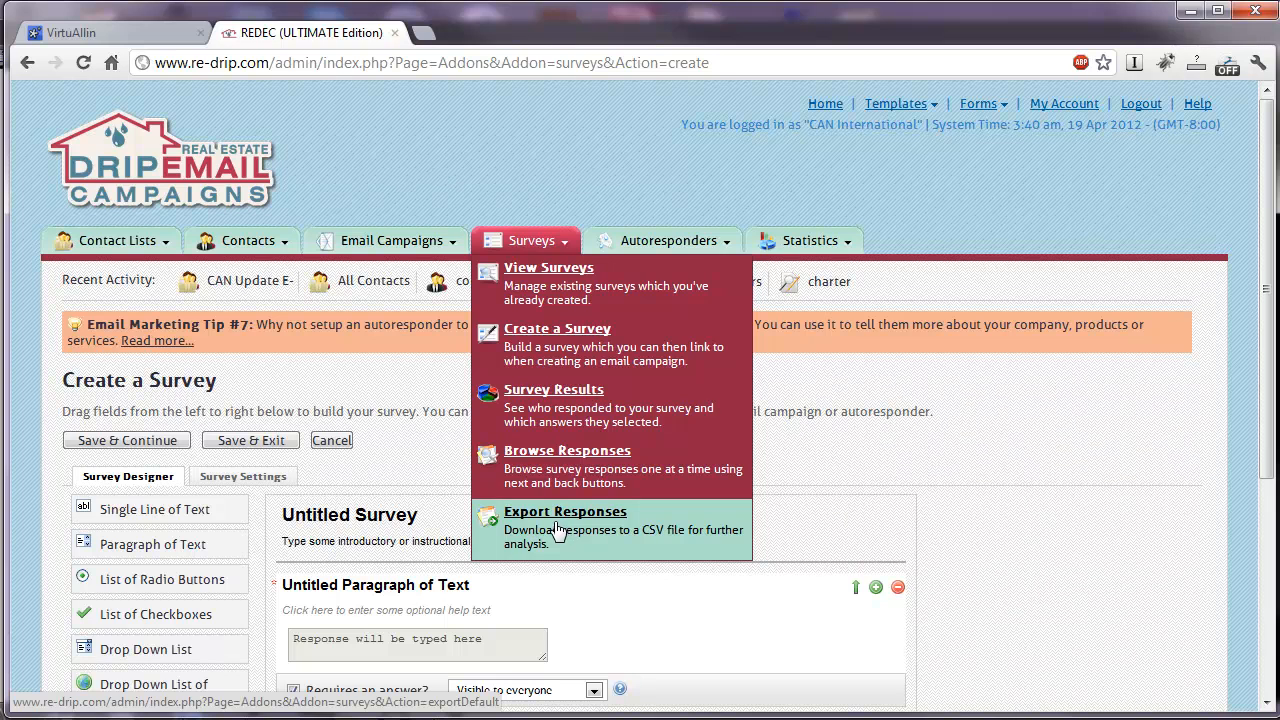
{"action": "mouse_move", "coordinate": [648, 246]}
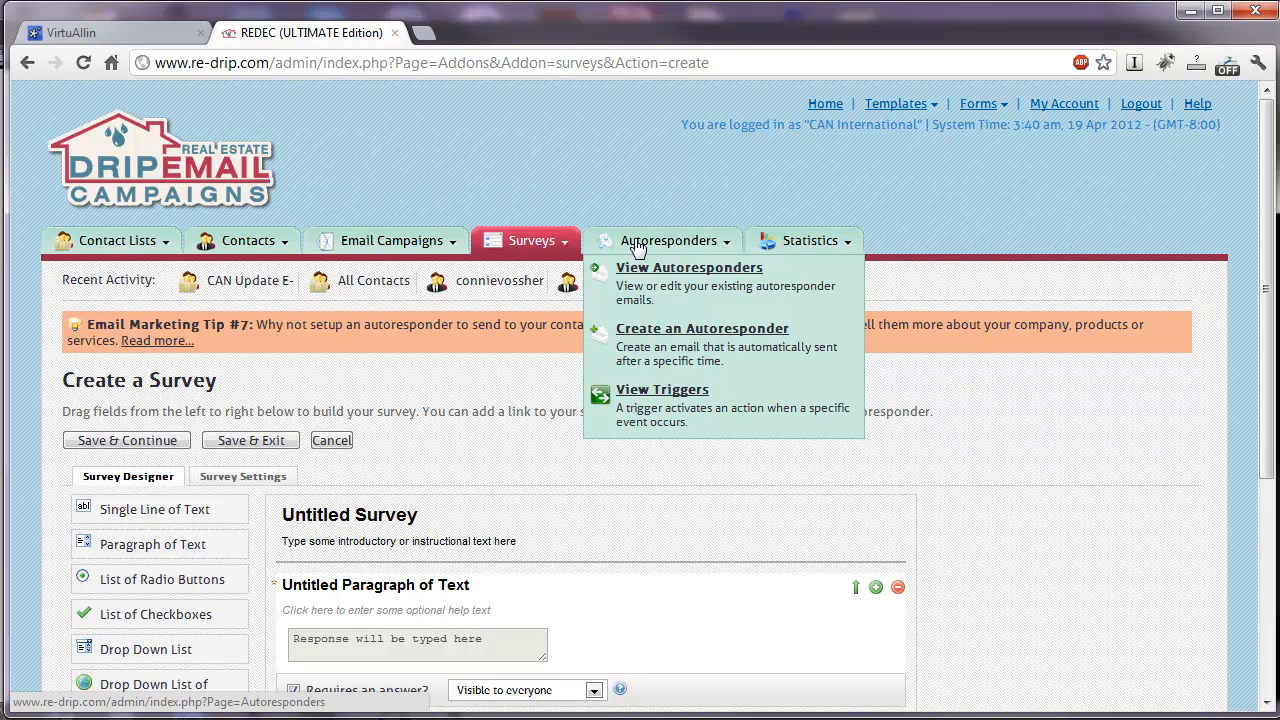
{"action": "left_click", "coordinate": [638, 248]}
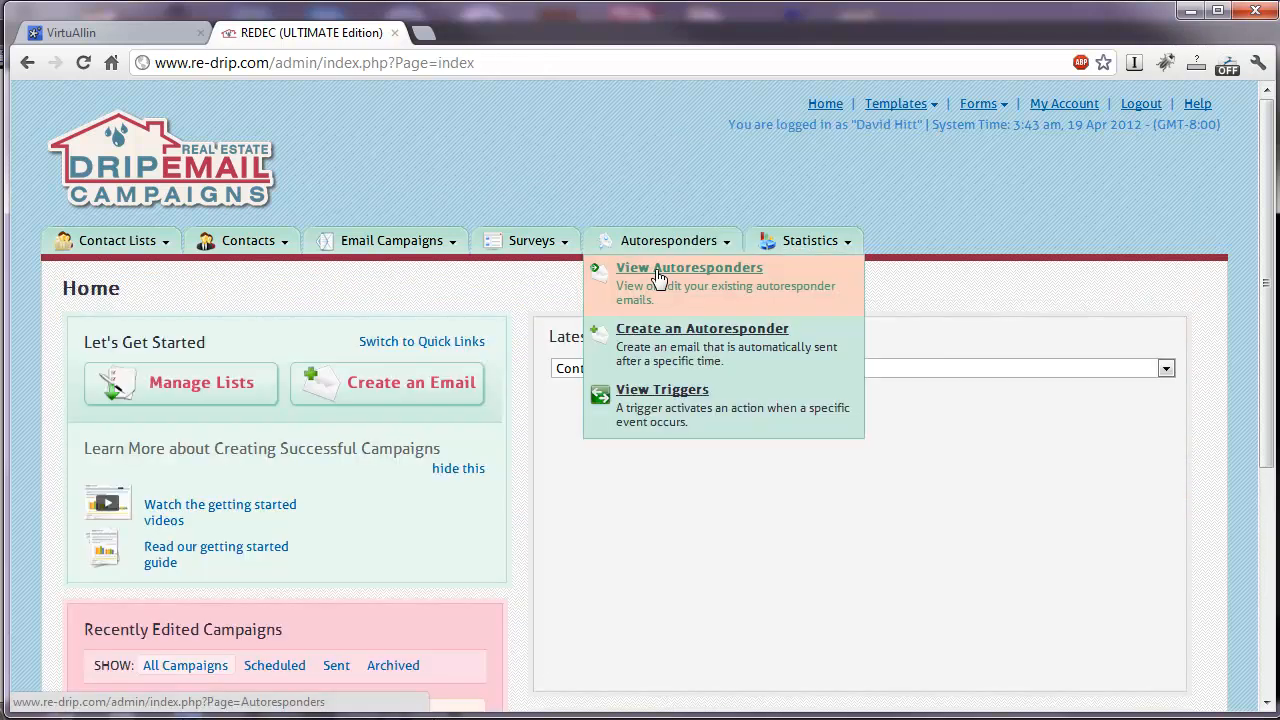
{"action": "left_click", "coordinate": [657, 270]}
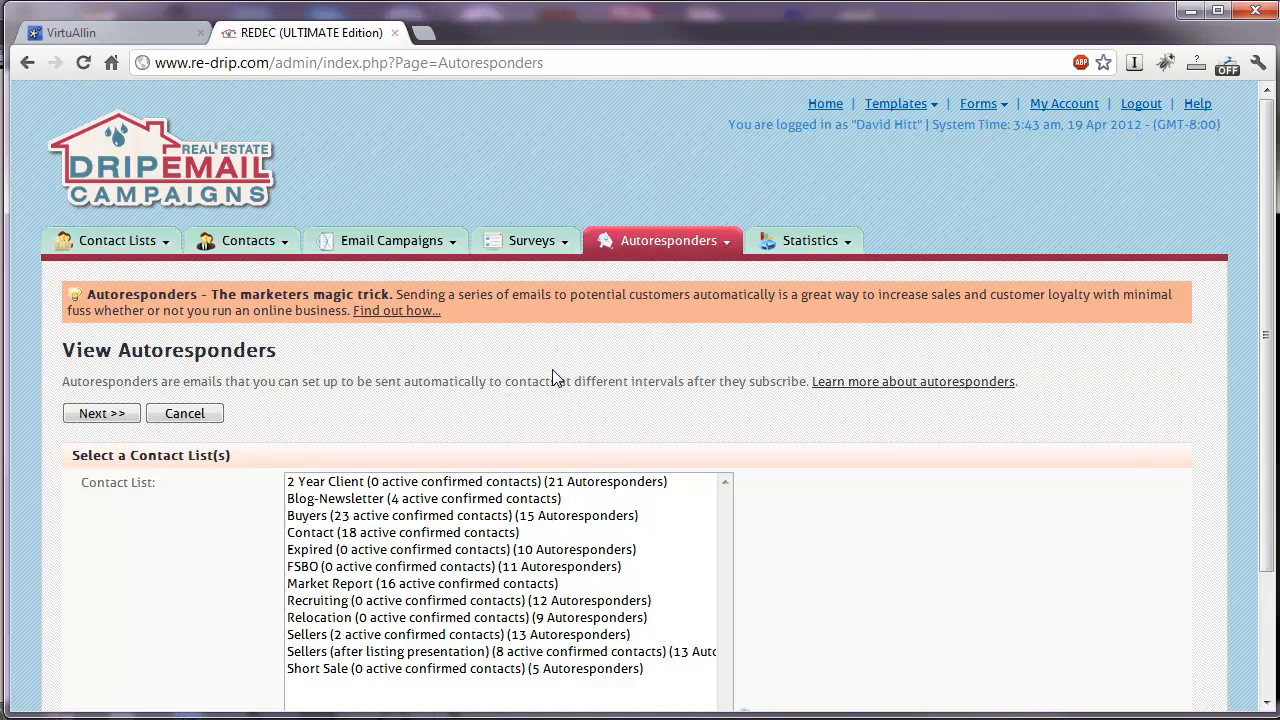
{"action": "left_click", "coordinate": [420, 515]}
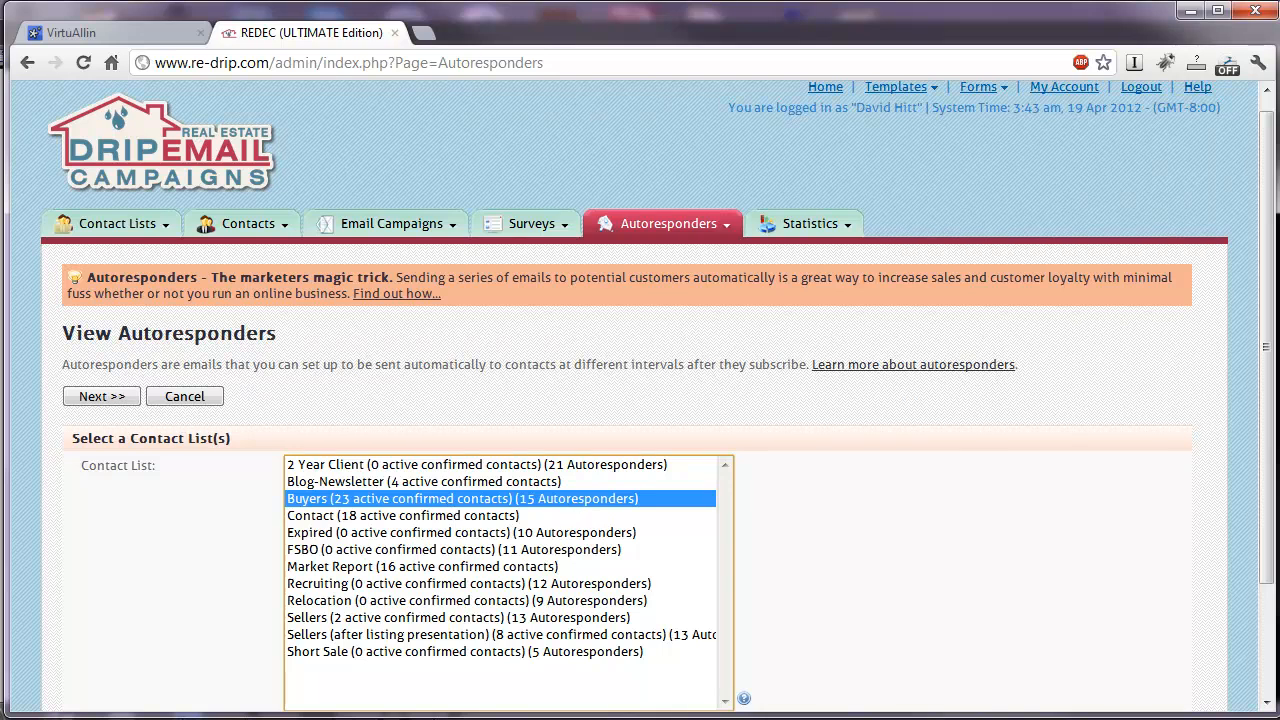
{"action": "left_click", "coordinate": [102, 396]}
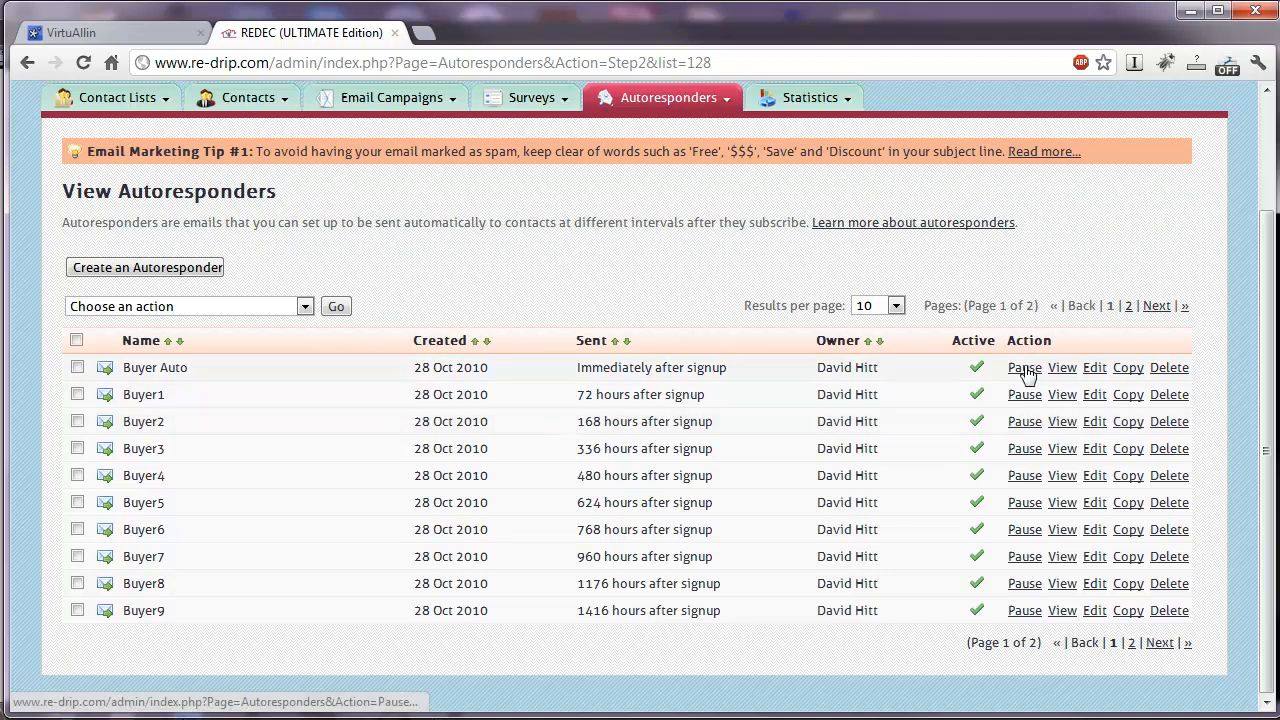
Step: Open the Buyer Auto autoresponder for editing and review its sender details, sending options and email content
{"action": "left_click", "coordinate": [1094, 370]}
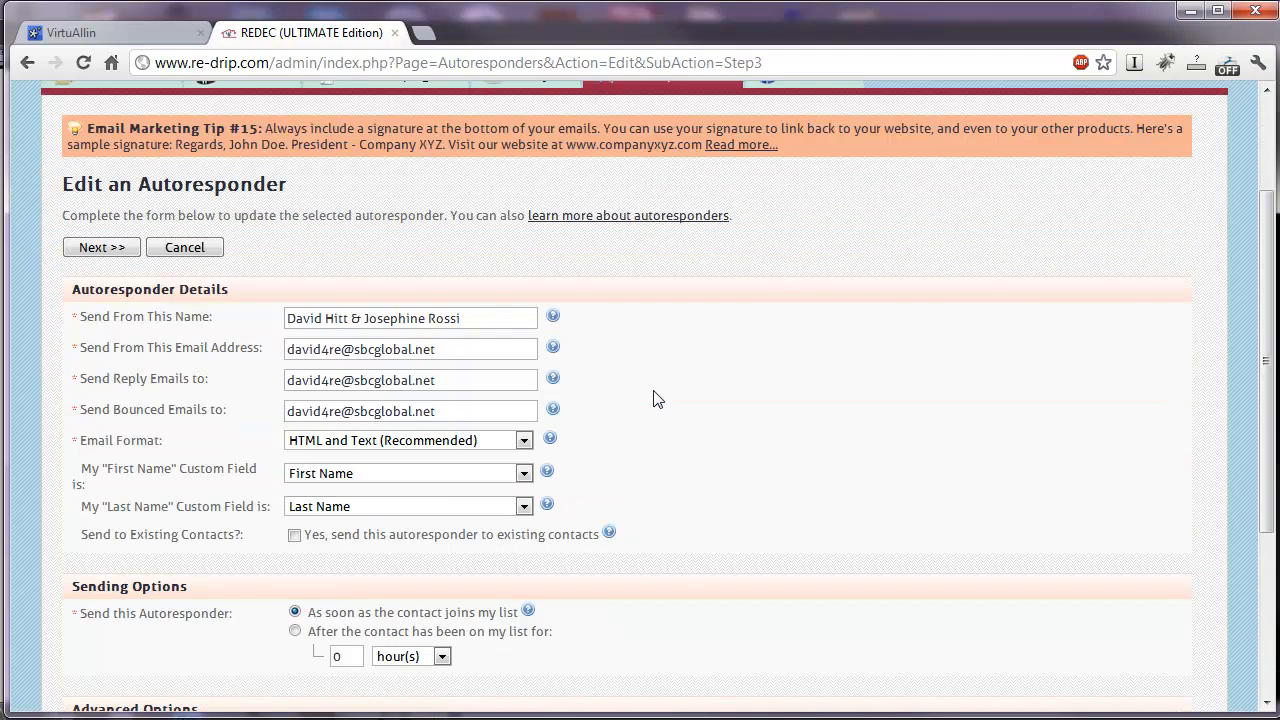
{"action": "scroll", "coordinate": [655, 398], "scroll_direction": "down", "scroll_amount": 3}
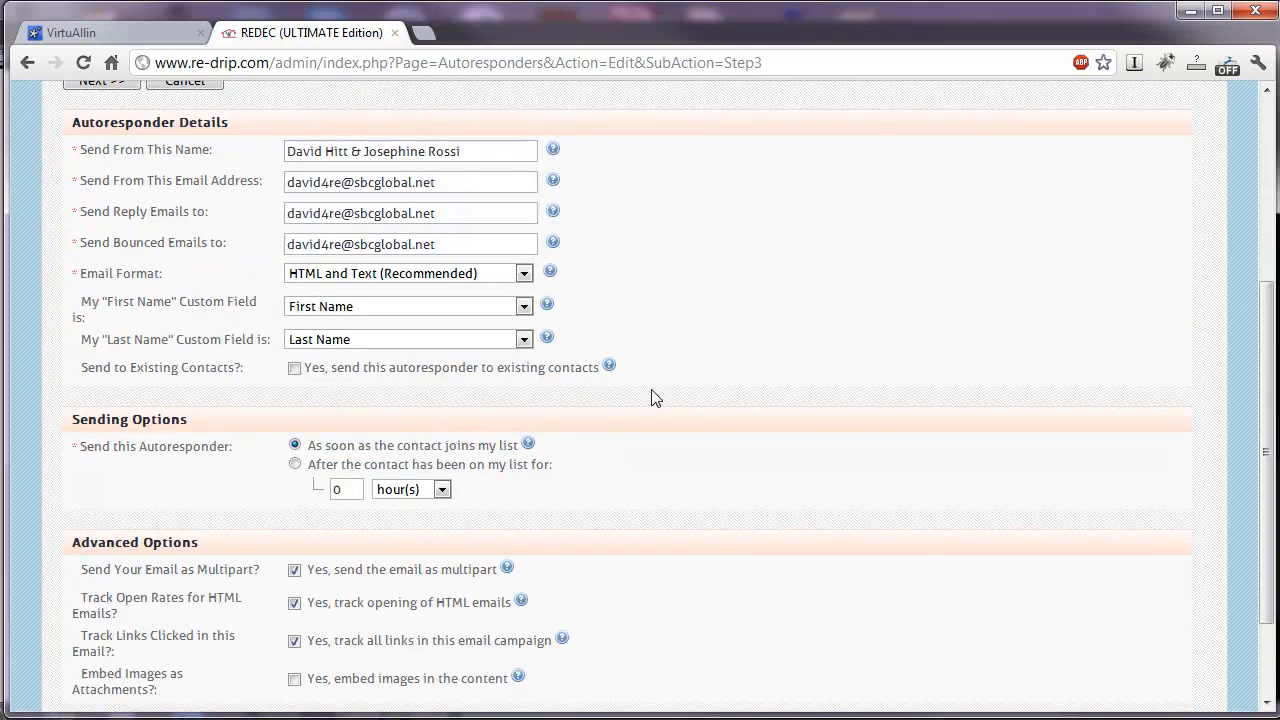
{"action": "scroll", "coordinate": [650, 398], "scroll_direction": "down", "scroll_amount": 2}
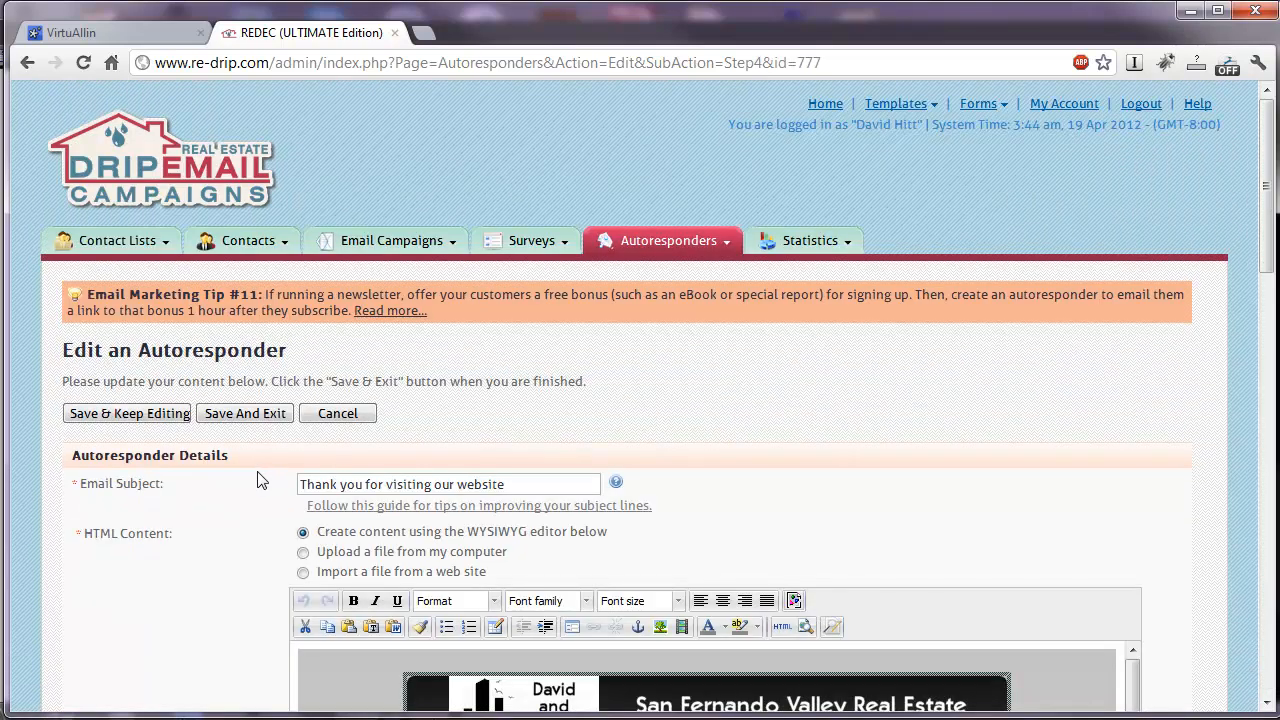
{"action": "scroll", "coordinate": [255, 470], "scroll_direction": "down", "scroll_amount": 3}
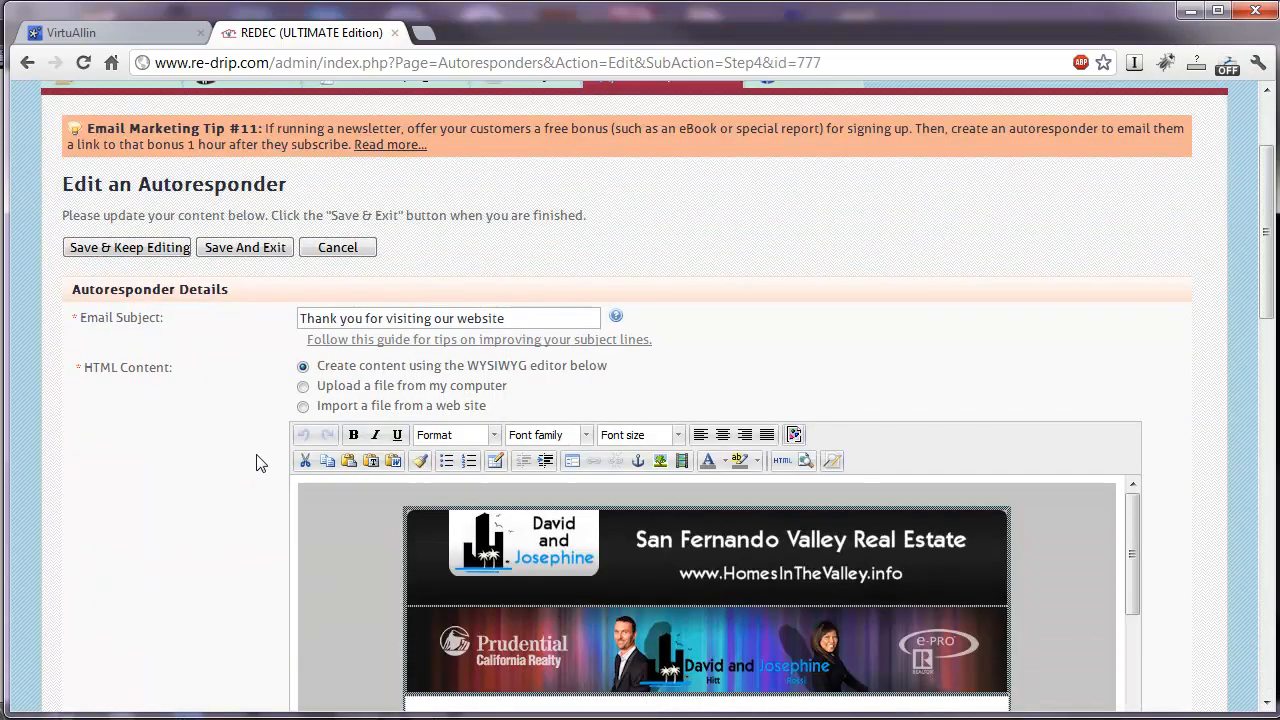
{"action": "scroll", "coordinate": [255, 469], "scroll_direction": "down", "scroll_amount": 3}
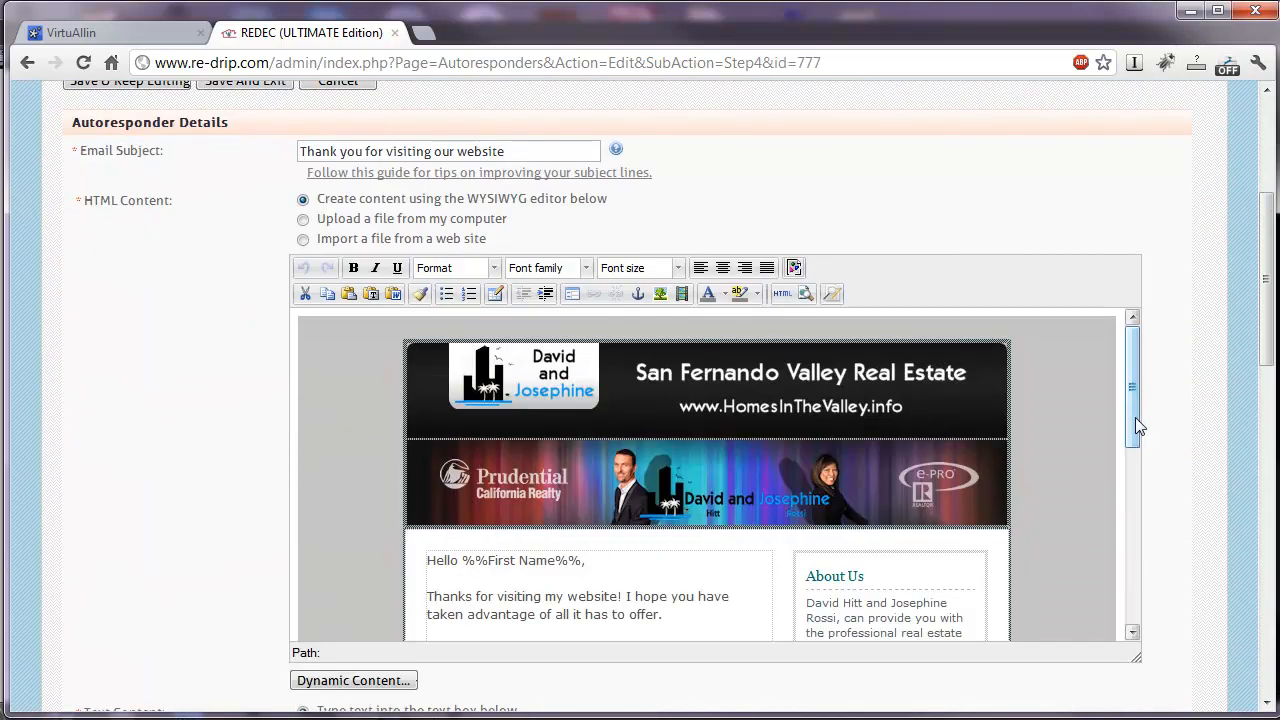
{"action": "scroll", "coordinate": [1135, 415], "scroll_direction": "down", "scroll_amount": 8}
{"action": "scroll", "coordinate": [201, 345], "scroll_direction": "down", "scroll_amount": 3}
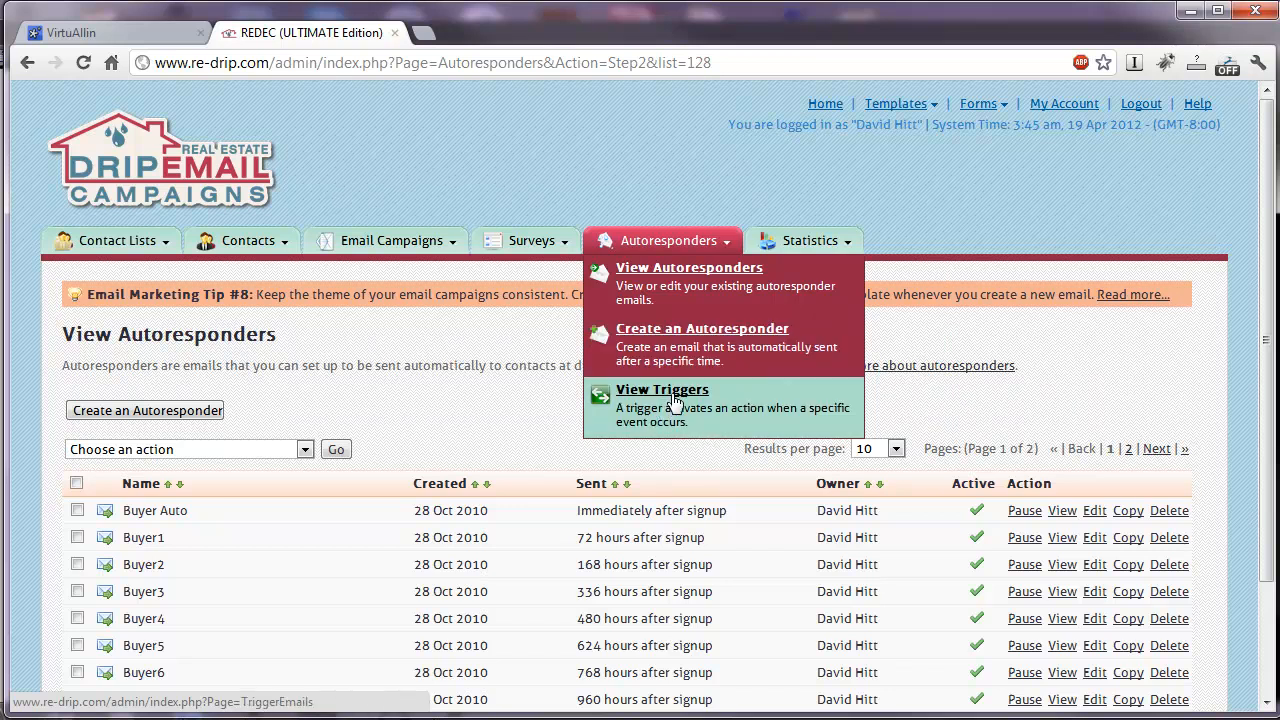
Step: View the triggers and start creating a new one named Test
{"action": "left_click", "coordinate": [676, 401]}
{"action": "left_click", "coordinate": [140, 432]}
{"action": "type", "text": "Test"}
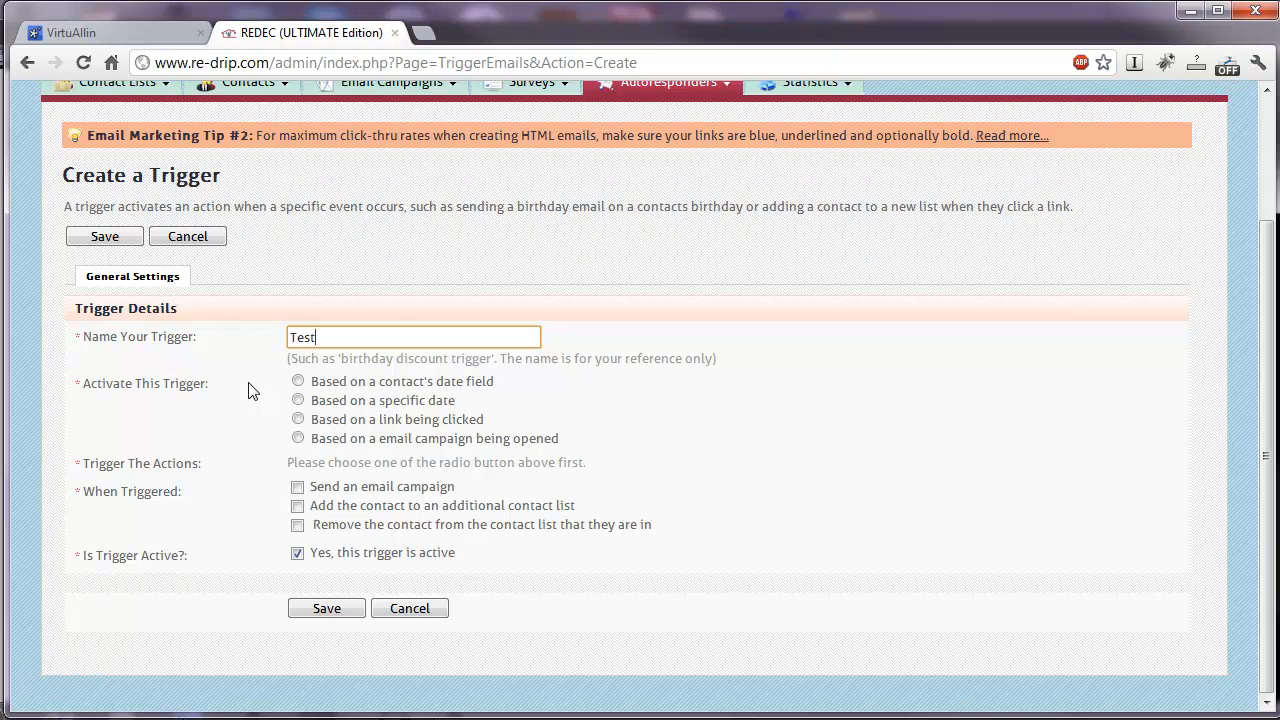
{"action": "scroll", "coordinate": [250, 391], "scroll_direction": "up", "scroll_amount": 3}
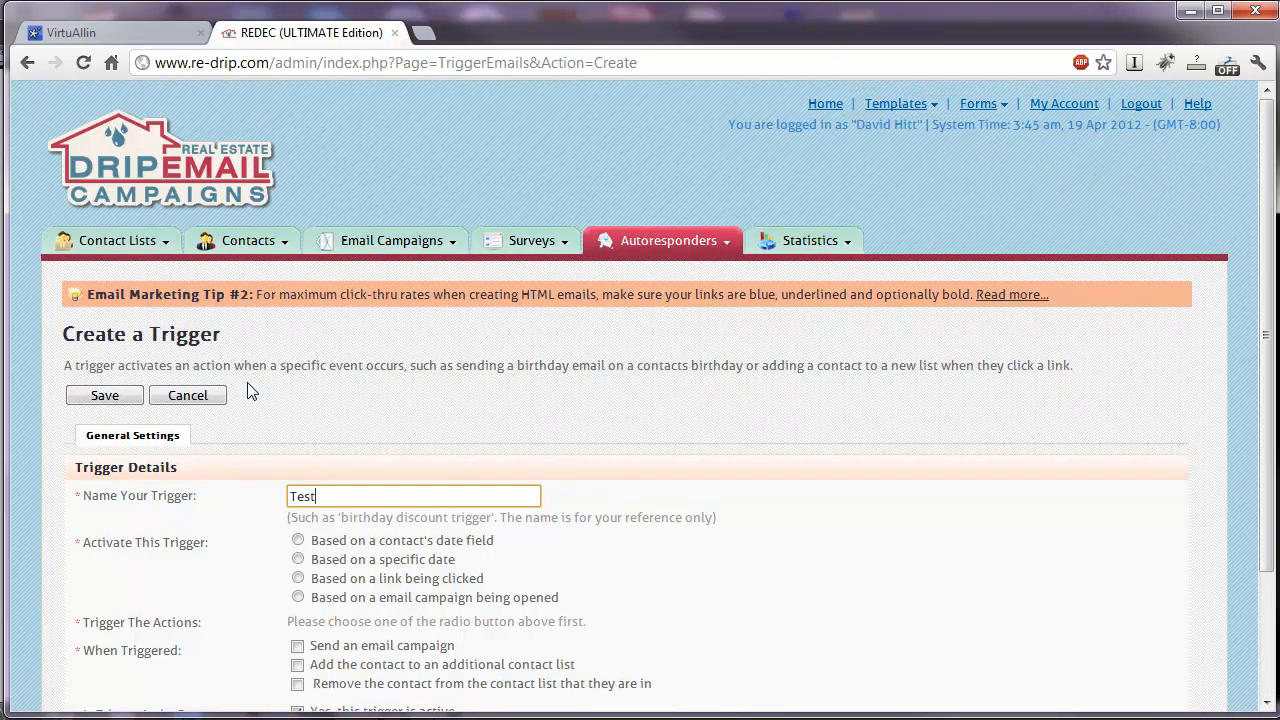
Step: Activate the trigger based on a contact's date field, using Birth Date from the 2 Year Client contact list
{"action": "left_click", "coordinate": [297, 540]}
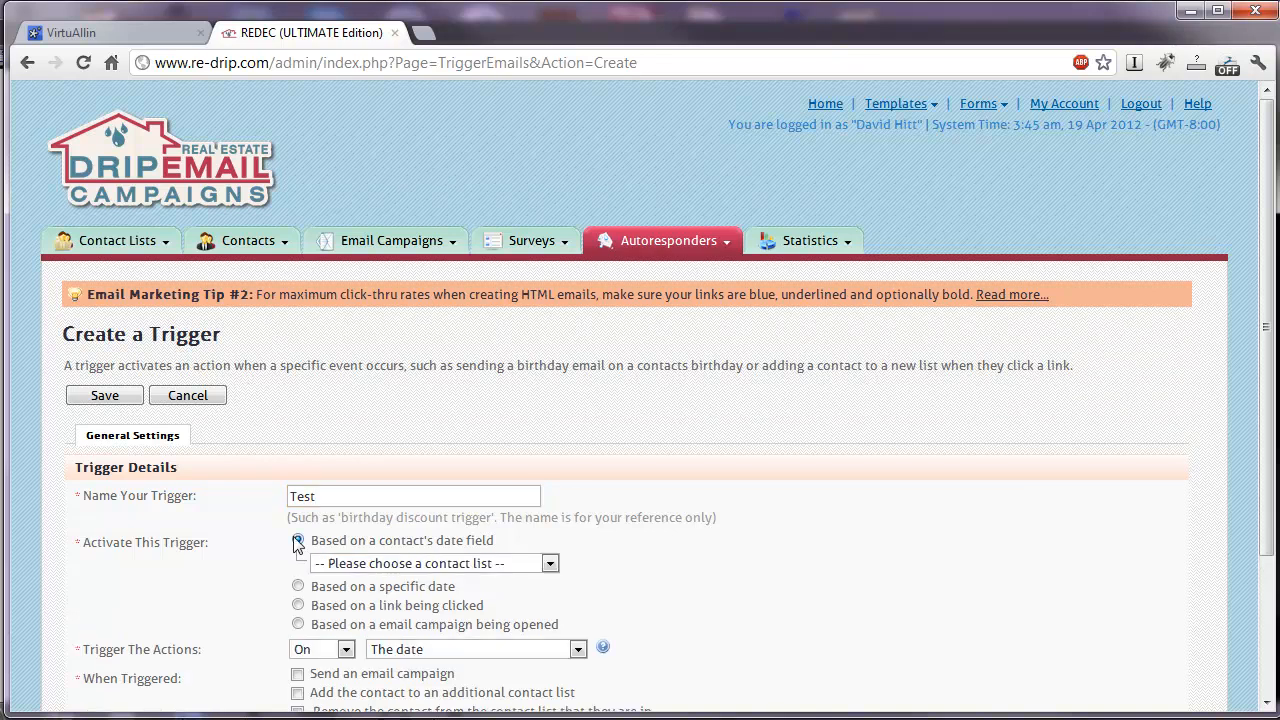
{"action": "left_click", "coordinate": [549, 564]}
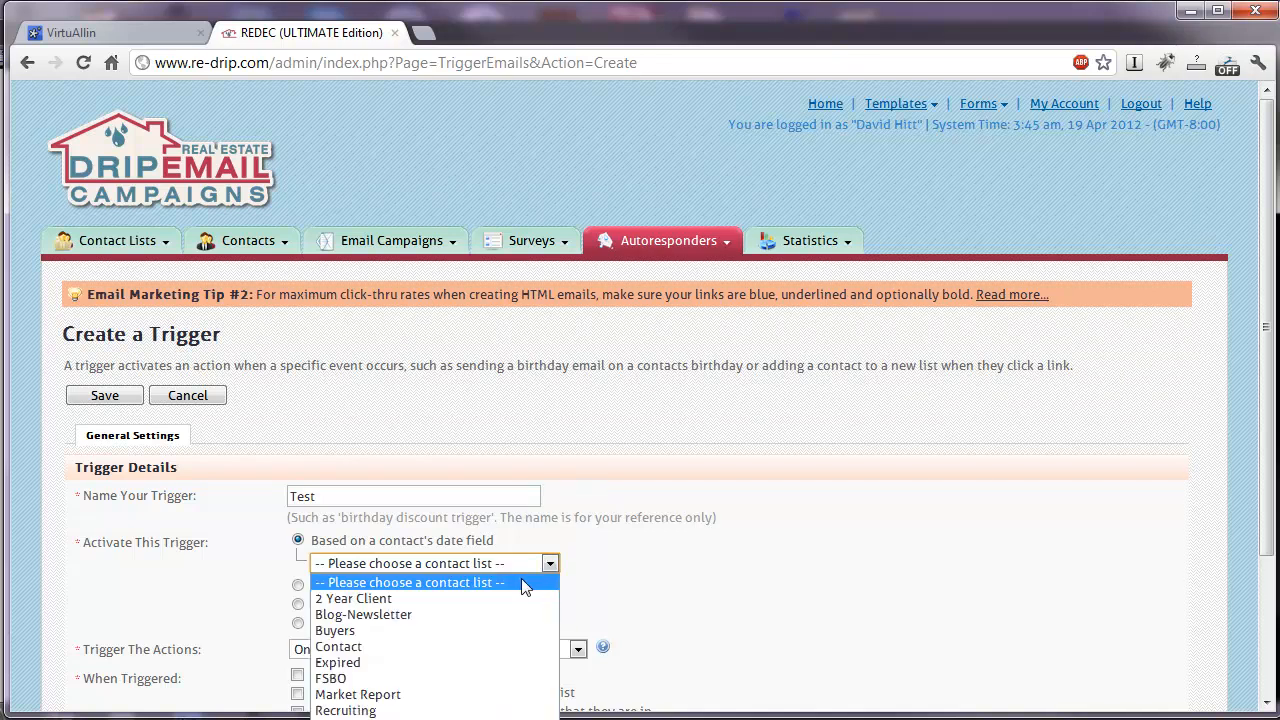
{"action": "left_click", "coordinate": [516, 596]}
{"action": "left_click", "coordinate": [495, 618]}
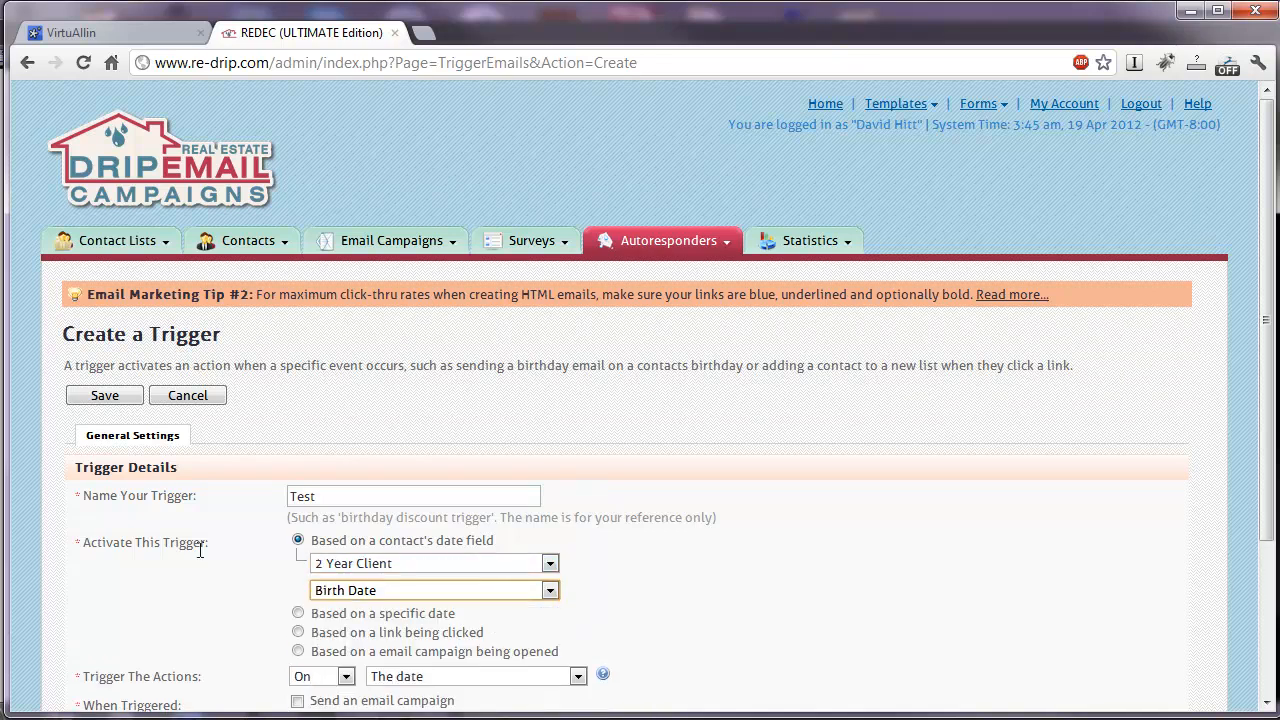
{"action": "scroll", "coordinate": [226, 524], "scroll_direction": "down", "scroll_amount": 2}
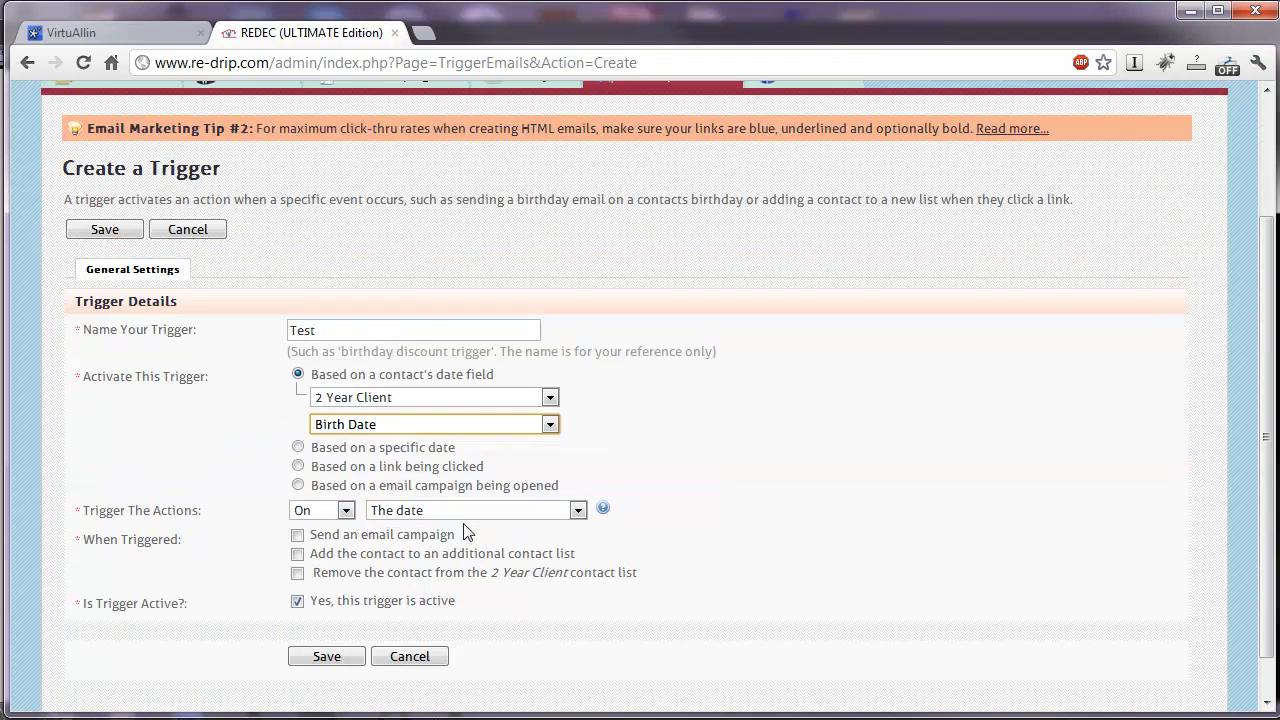
Step: Try the trigger's option to send an email campaign, check the available campaigns, and discard the trigger
{"action": "left_click", "coordinate": [297, 535]}
{"action": "left_click", "coordinate": [540, 561]}
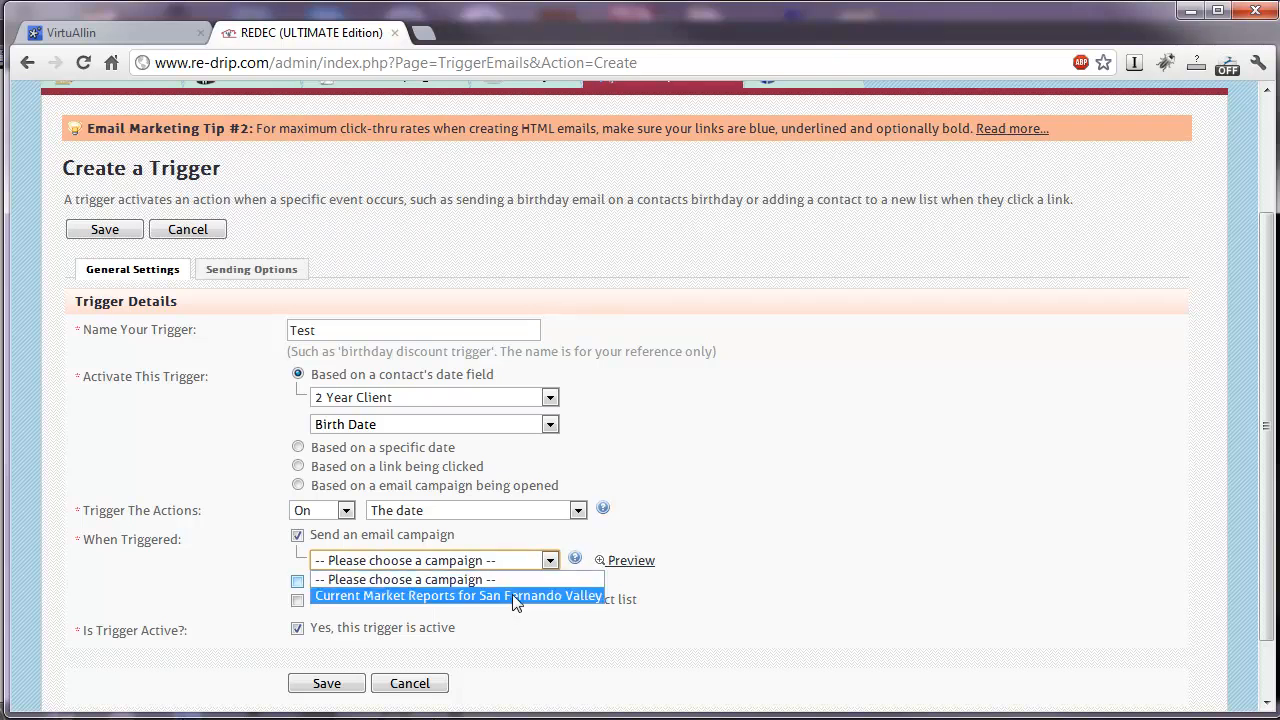
{"action": "left_click", "coordinate": [503, 583]}
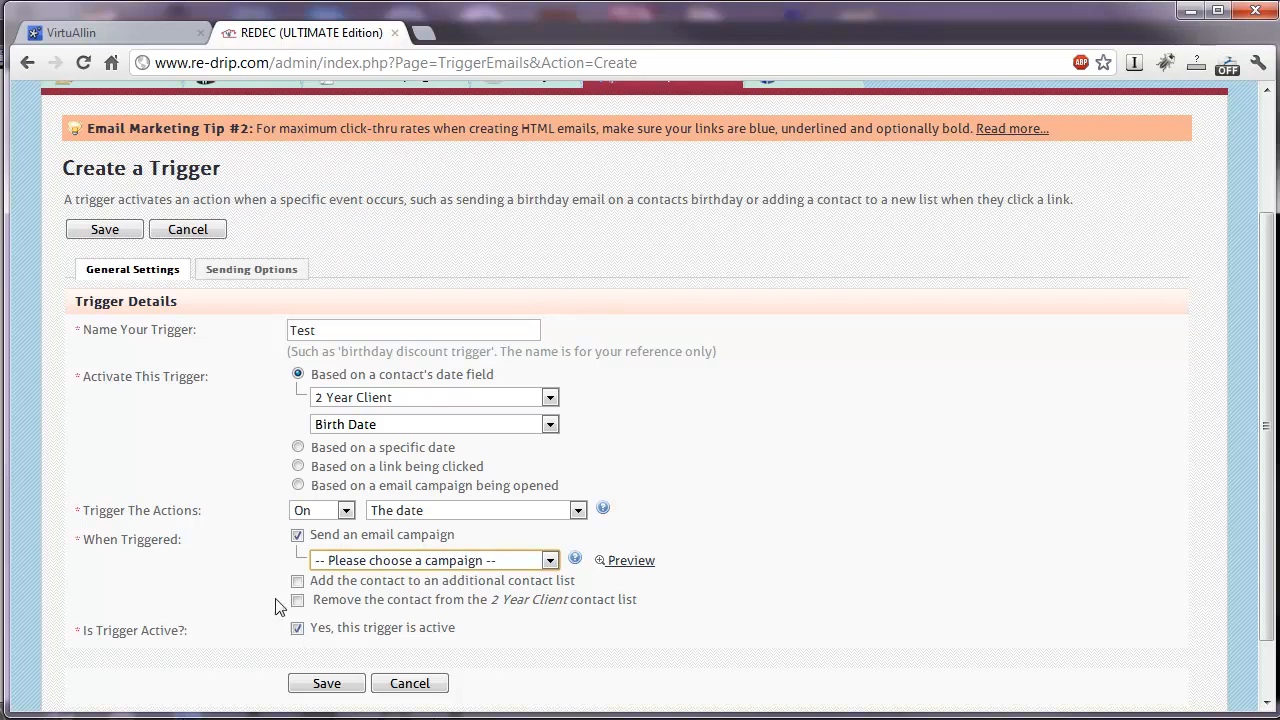
{"action": "scroll", "coordinate": [262, 566], "scroll_direction": "down", "scroll_amount": 1}
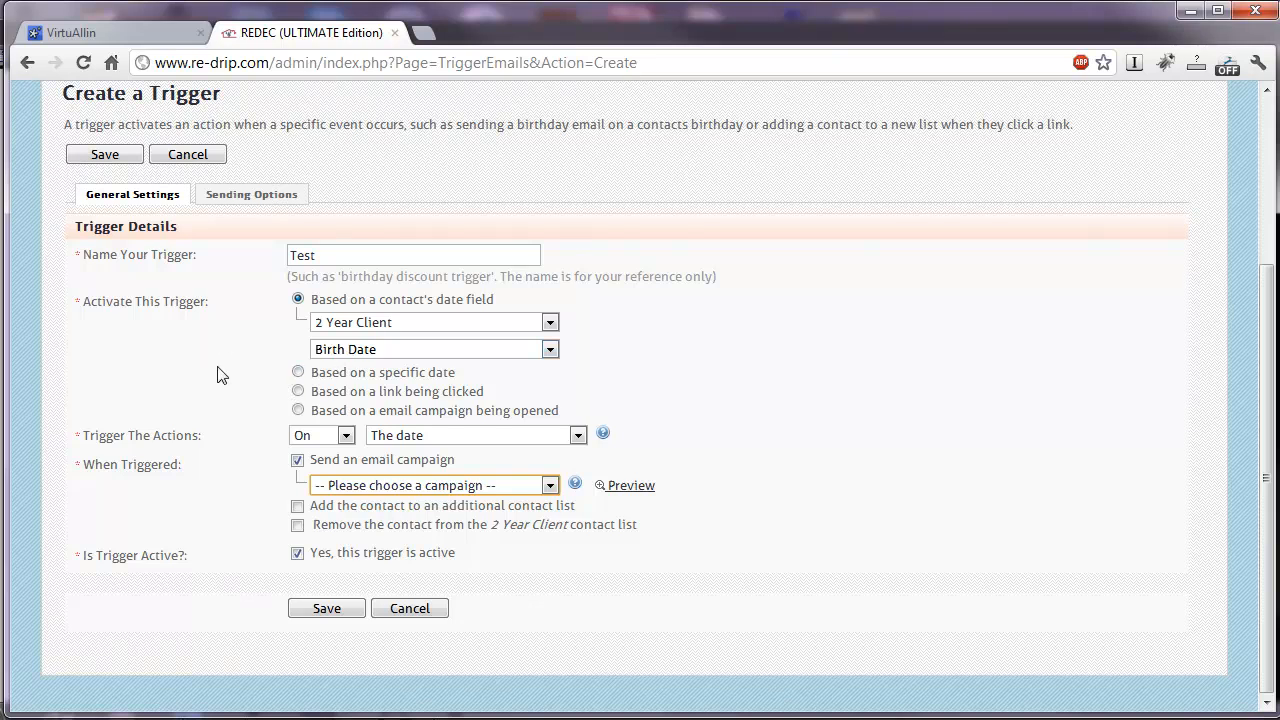
{"action": "scroll", "coordinate": [218, 373], "scroll_direction": "up", "scroll_amount": 2}
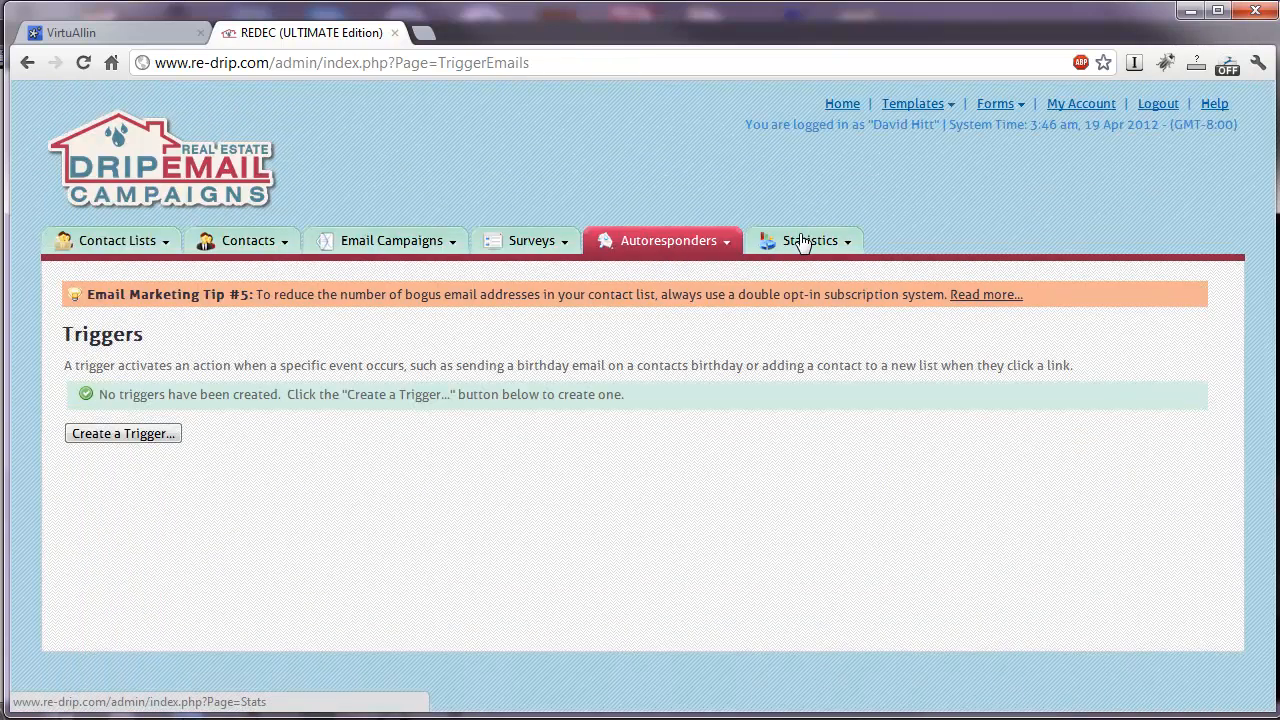
Step: Examine the statistics snapshot of the Current Market Reports for San Fernando Valley email campaign
{"action": "mouse_move", "coordinate": [803, 245]}
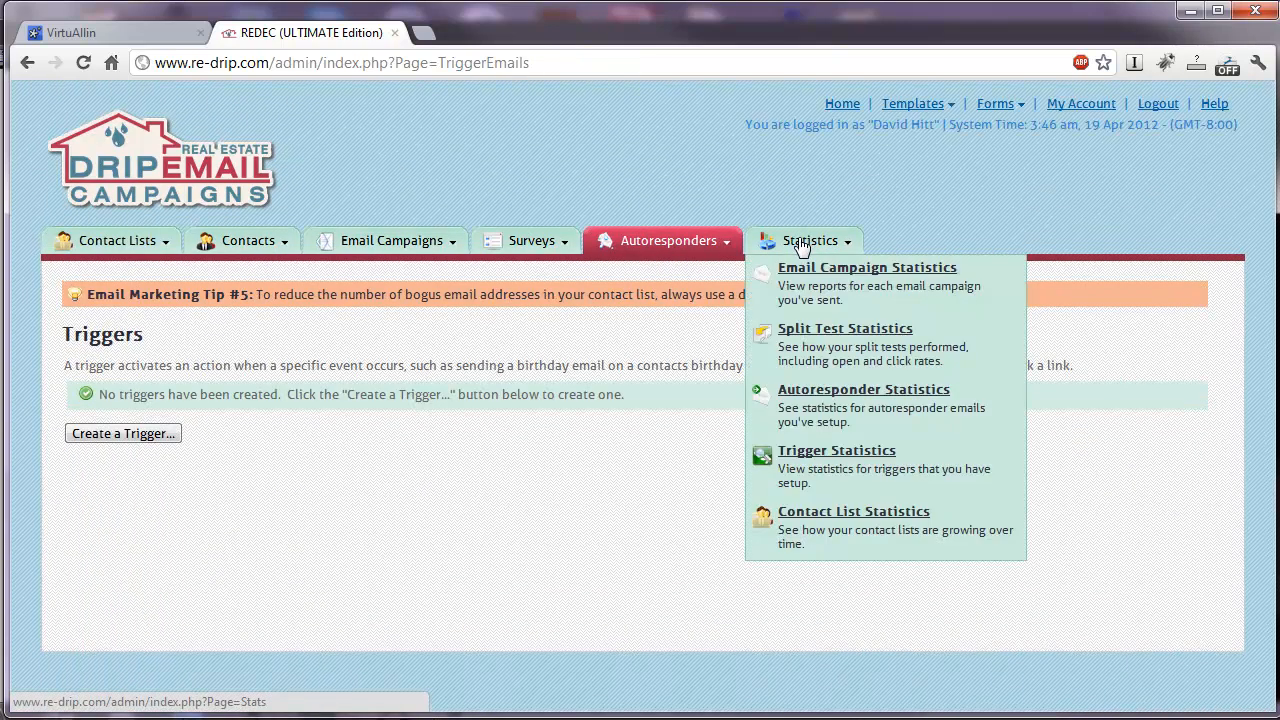
{"action": "left_click", "coordinate": [848, 284]}
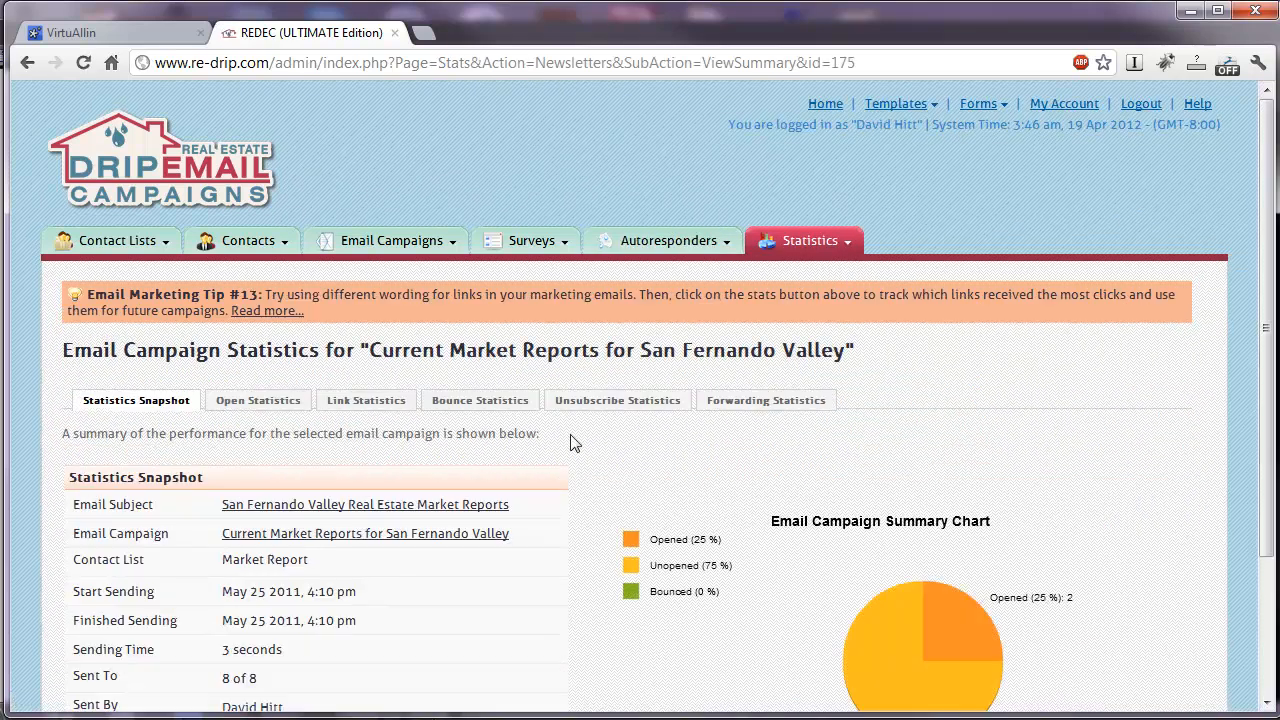
{"action": "scroll", "coordinate": [575, 443], "scroll_direction": "down", "scroll_amount": 2}
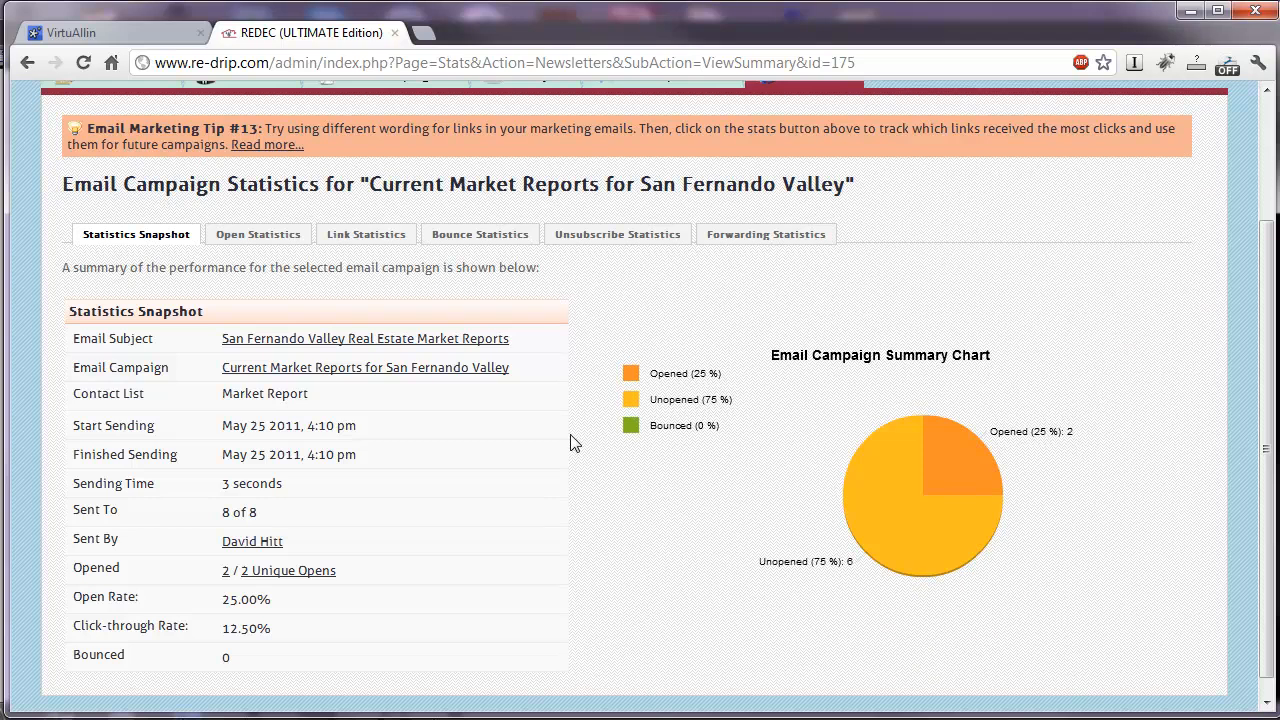
{"action": "scroll", "coordinate": [573, 440], "scroll_direction": "up", "scroll_amount": 2}
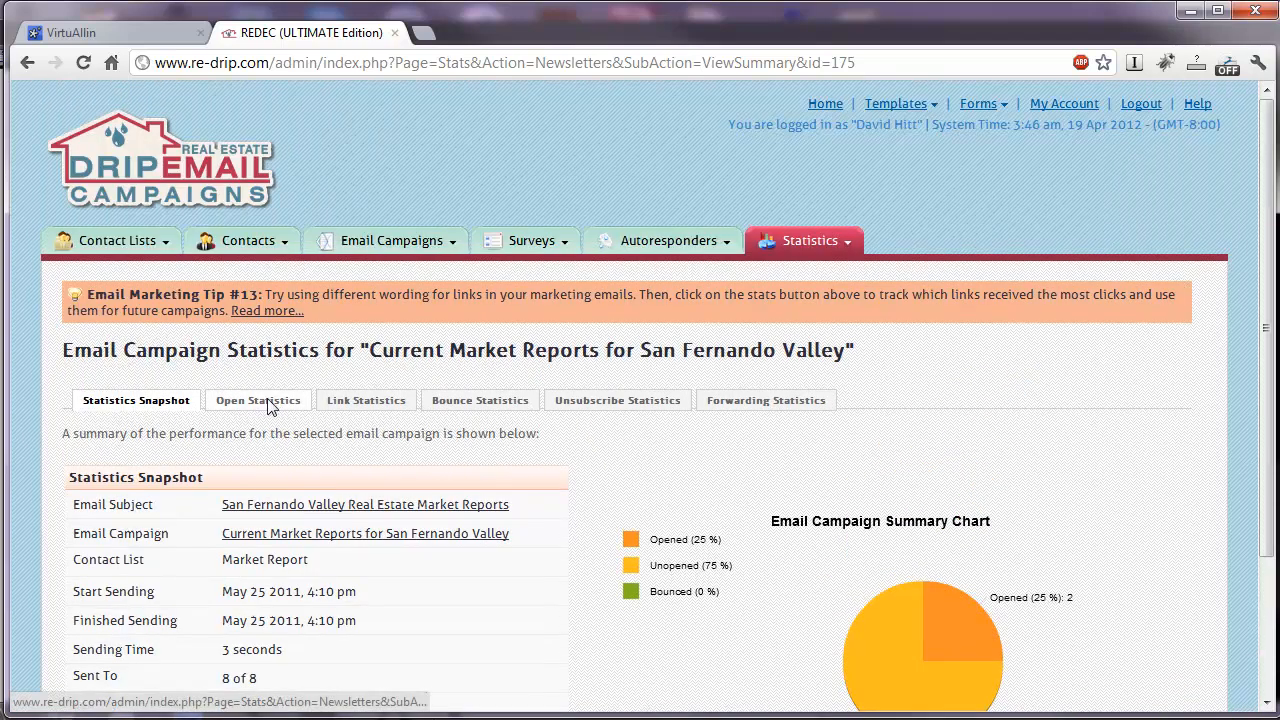
Step: Examine the campaign's open statistics, including the opens summary, chart and list of openers
{"action": "left_click", "coordinate": [268, 400]}
{"action": "scroll", "coordinate": [345, 373], "scroll_direction": "down", "scroll_amount": 4}
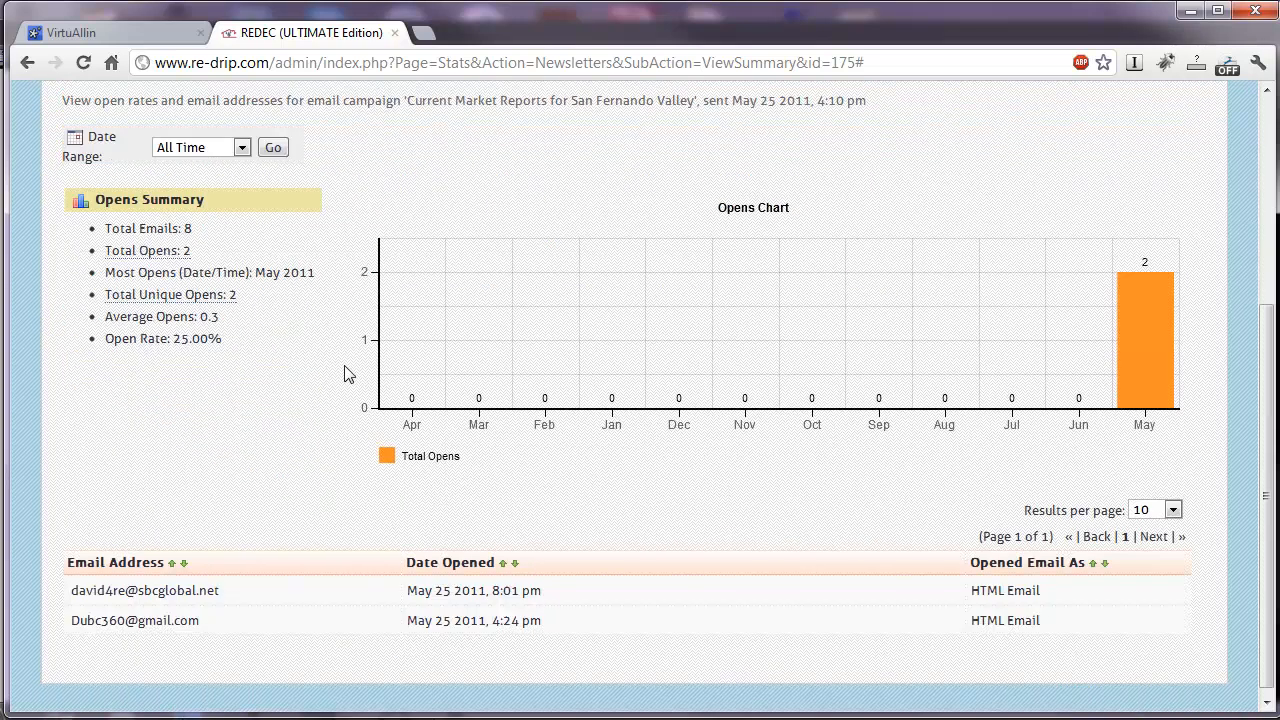
{"action": "scroll", "coordinate": [345, 373], "scroll_direction": "up", "scroll_amount": 4}
{"action": "mouse_move", "coordinate": [797, 247]}
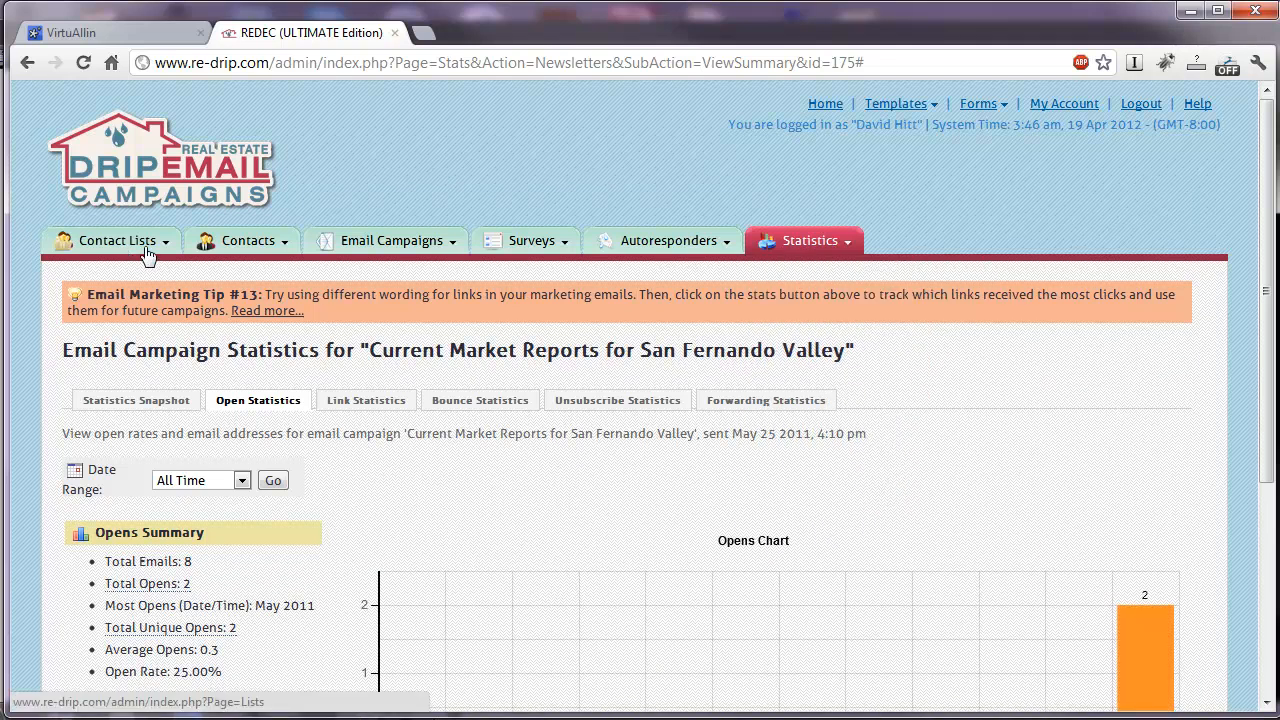
Step: View the custom email templates and browse the built-in email templates
{"action": "left_click", "coordinate": [911, 130]}
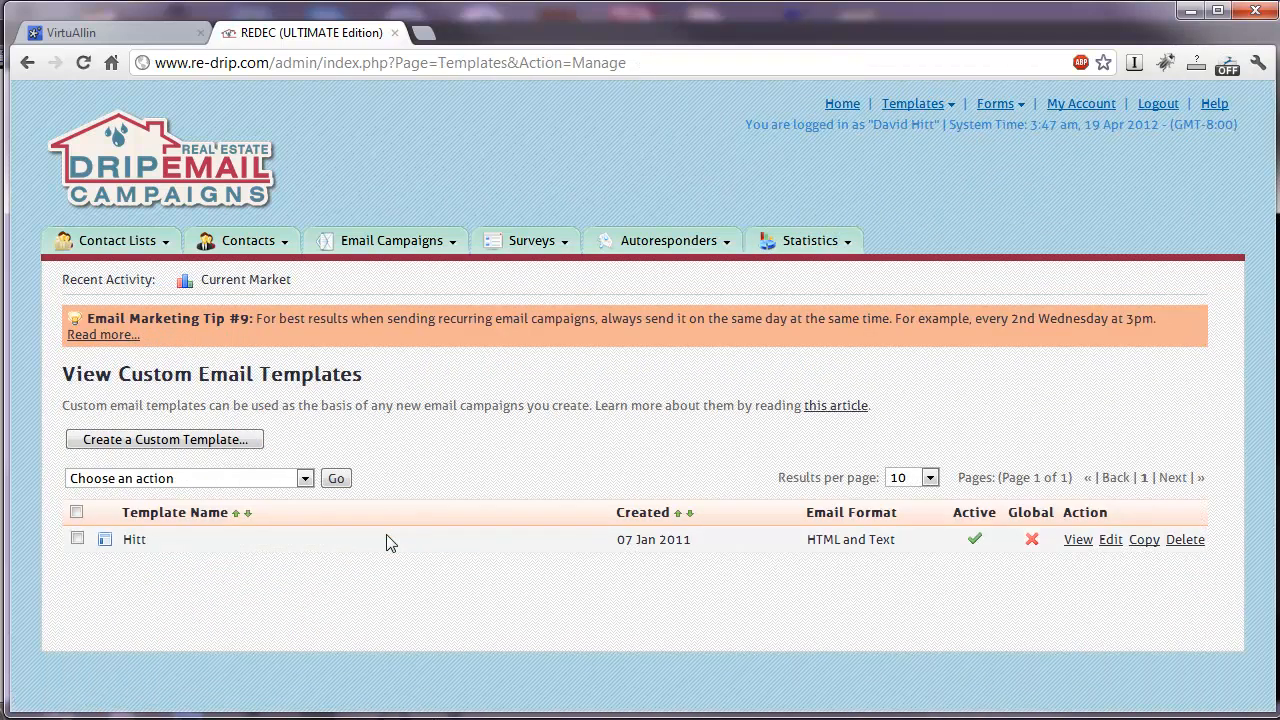
{"action": "mouse_move", "coordinate": [912, 104]}
{"action": "left_click", "coordinate": [930, 197]}
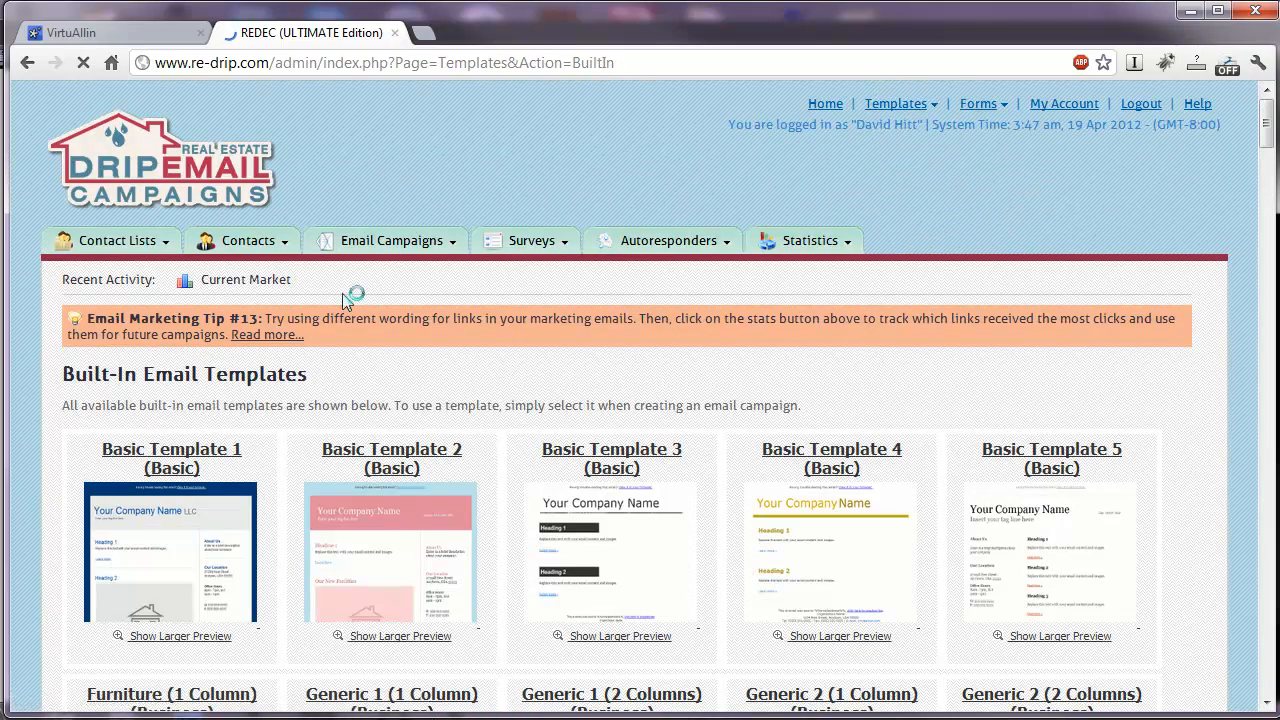
{"action": "scroll", "coordinate": [57, 353], "scroll_direction": "down", "scroll_amount": 8}
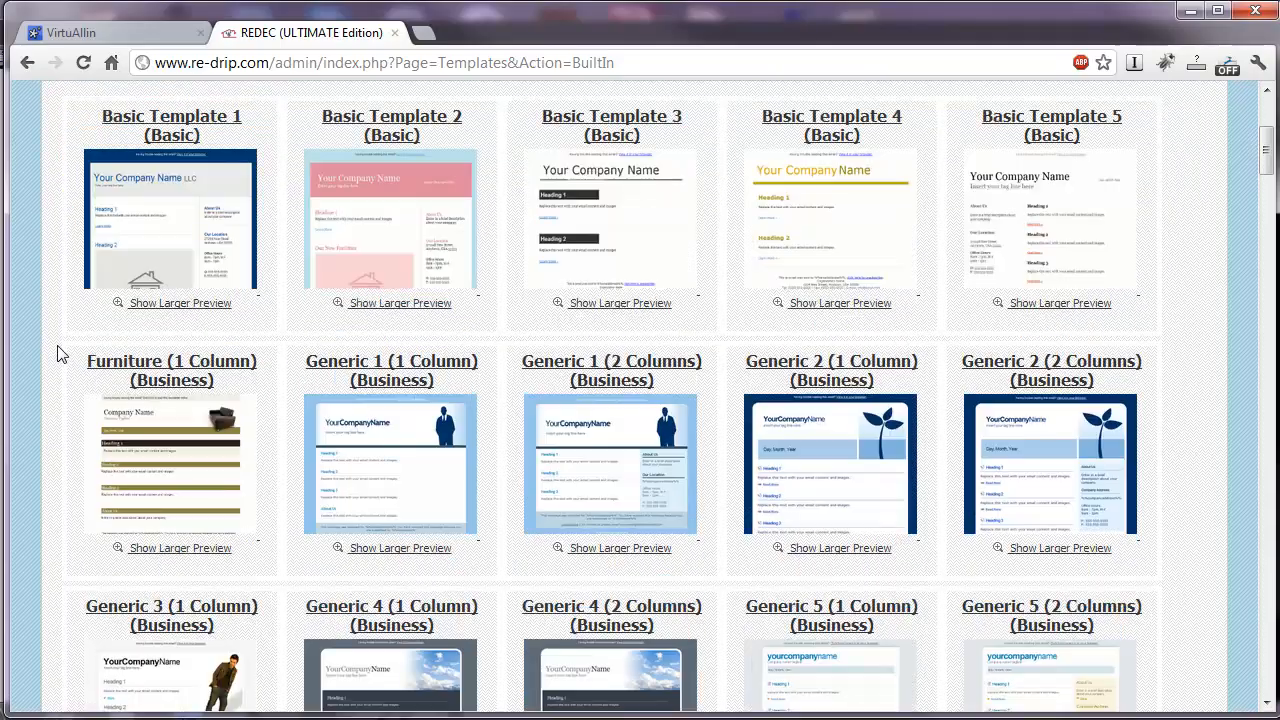
{"action": "scroll", "coordinate": [57, 353], "scroll_direction": "down", "scroll_amount": 12}
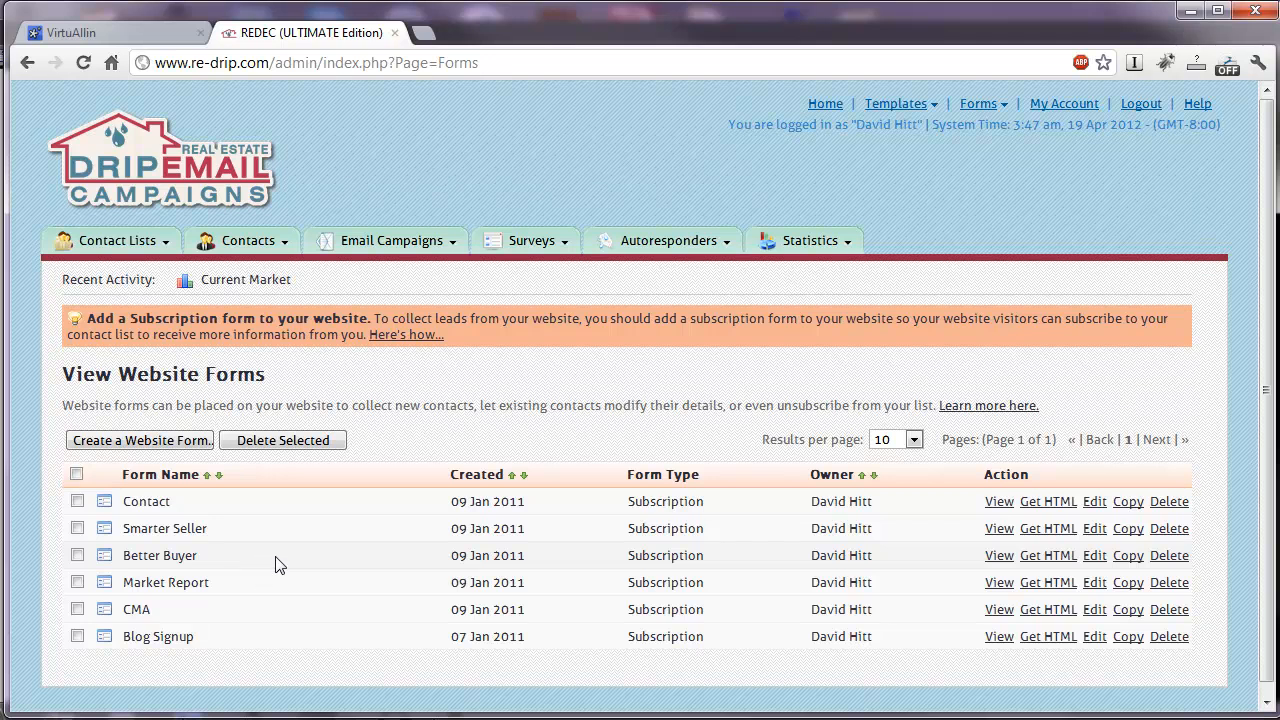
Step: Preview the Better Buyer form from the website forms list and close the preview
{"action": "left_click", "coordinate": [998, 556]}
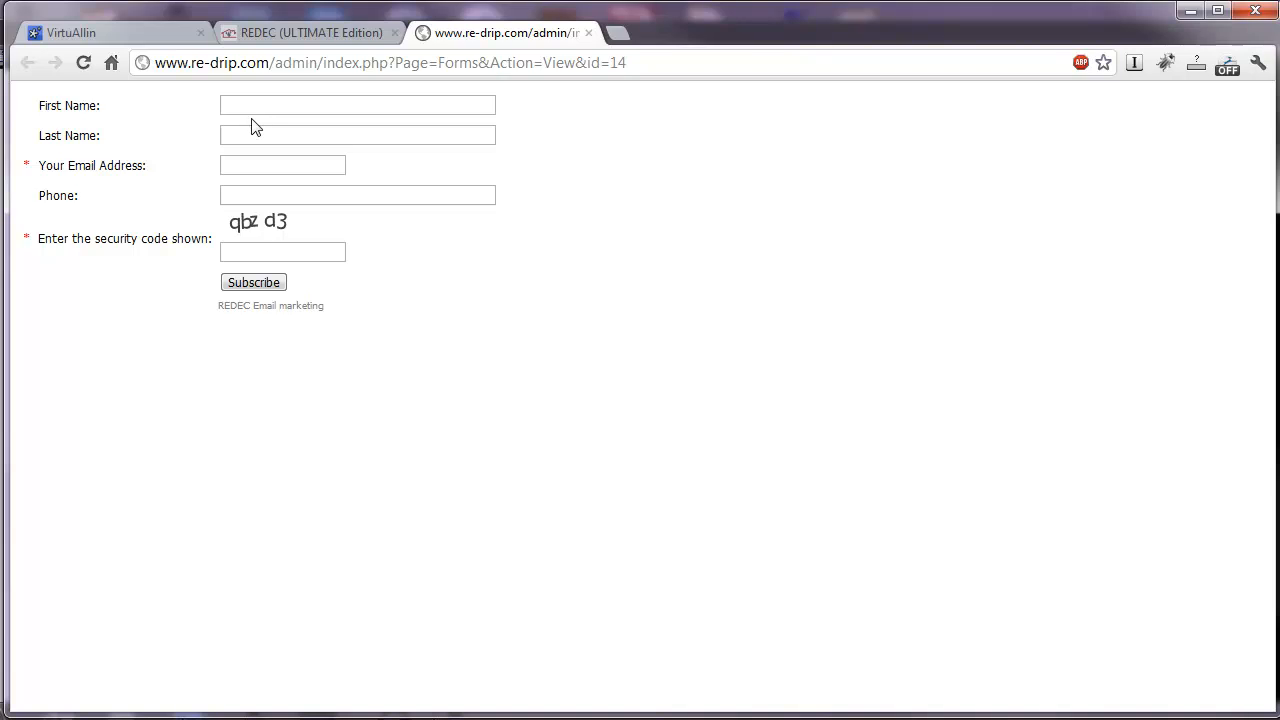
{"action": "left_click", "coordinate": [589, 33]}
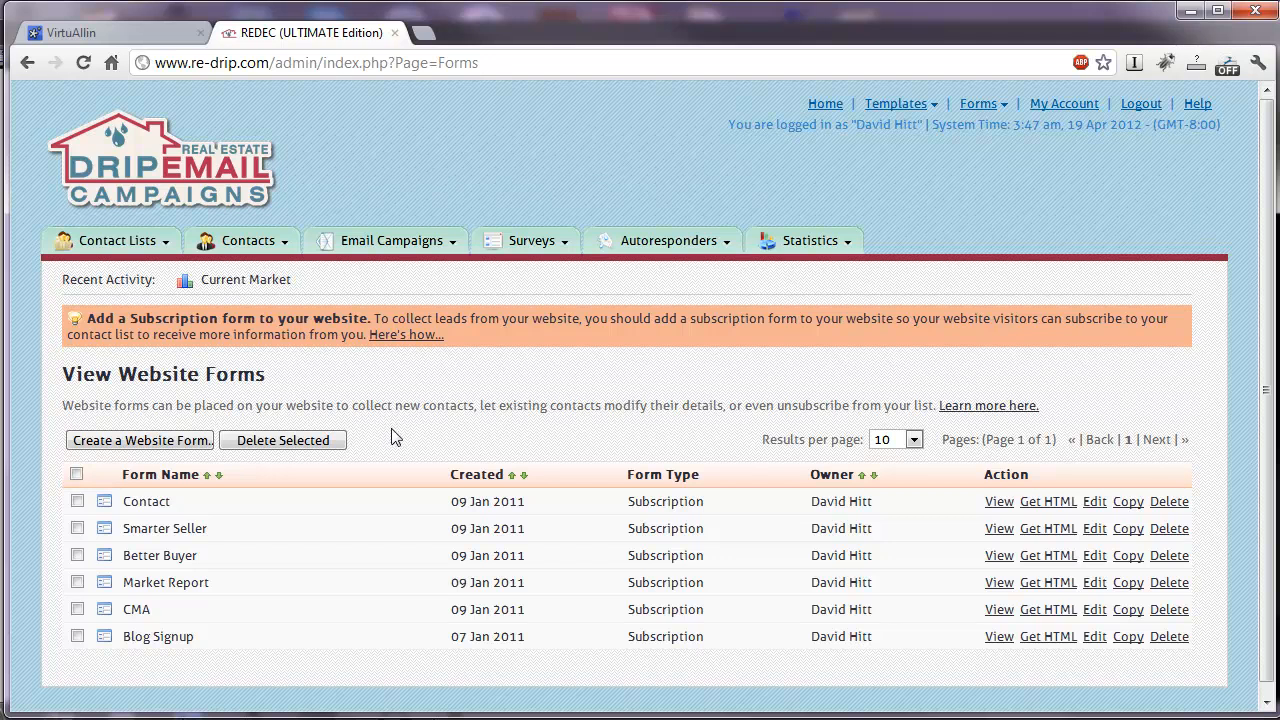
Step: Start a new website form of the Subscription type and name it Contact
{"action": "left_click", "coordinate": [153, 441]}
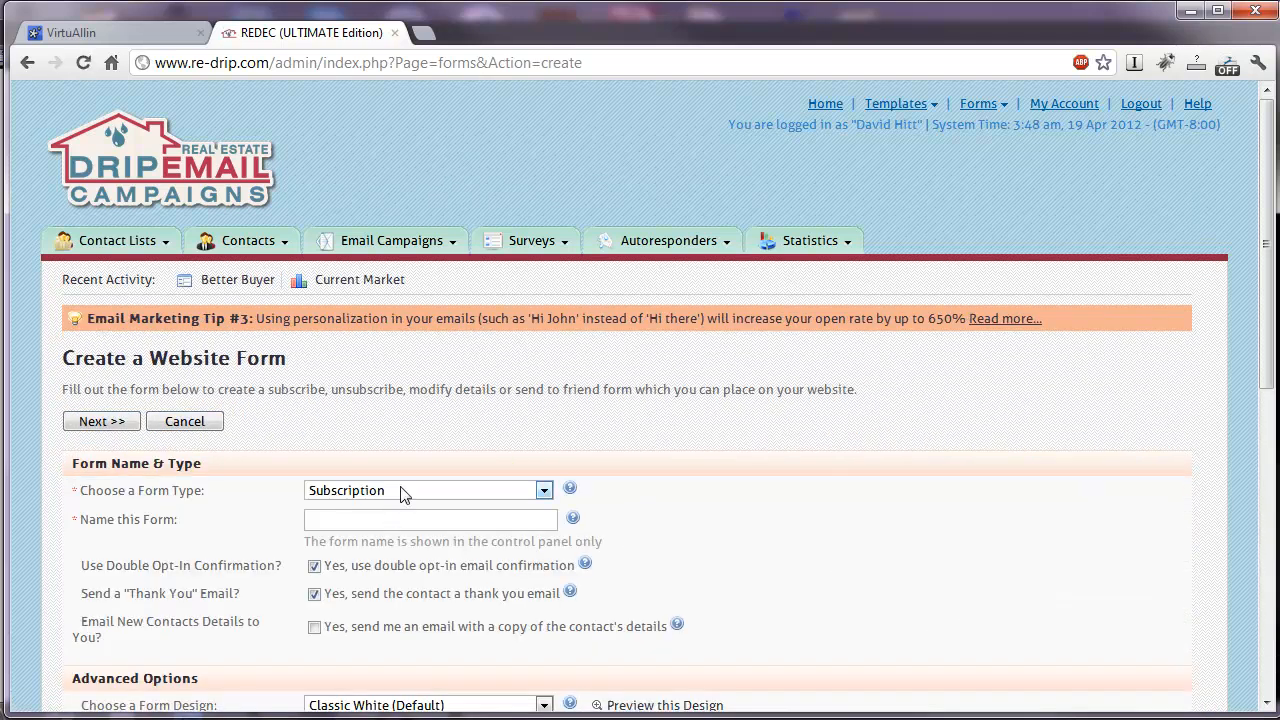
{"action": "left_click", "coordinate": [367, 523]}
{"action": "left_click", "coordinate": [367, 523]}
{"action": "left_click", "coordinate": [362, 540]}
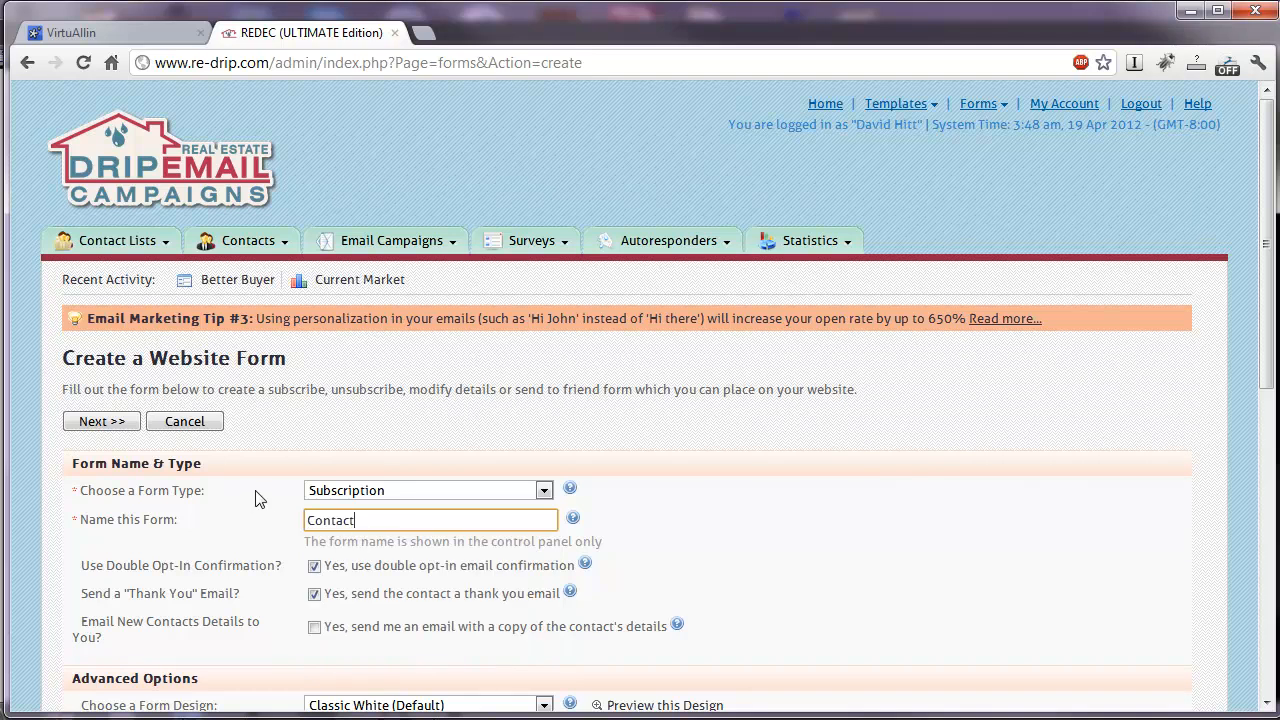
Step: Turn off double opt-in confirmation and the thank-you email, and enable emailing yourself a copy of new contacts' details
{"action": "scroll", "coordinate": [300, 430], "scroll_direction": "down", "scroll_amount": 2}
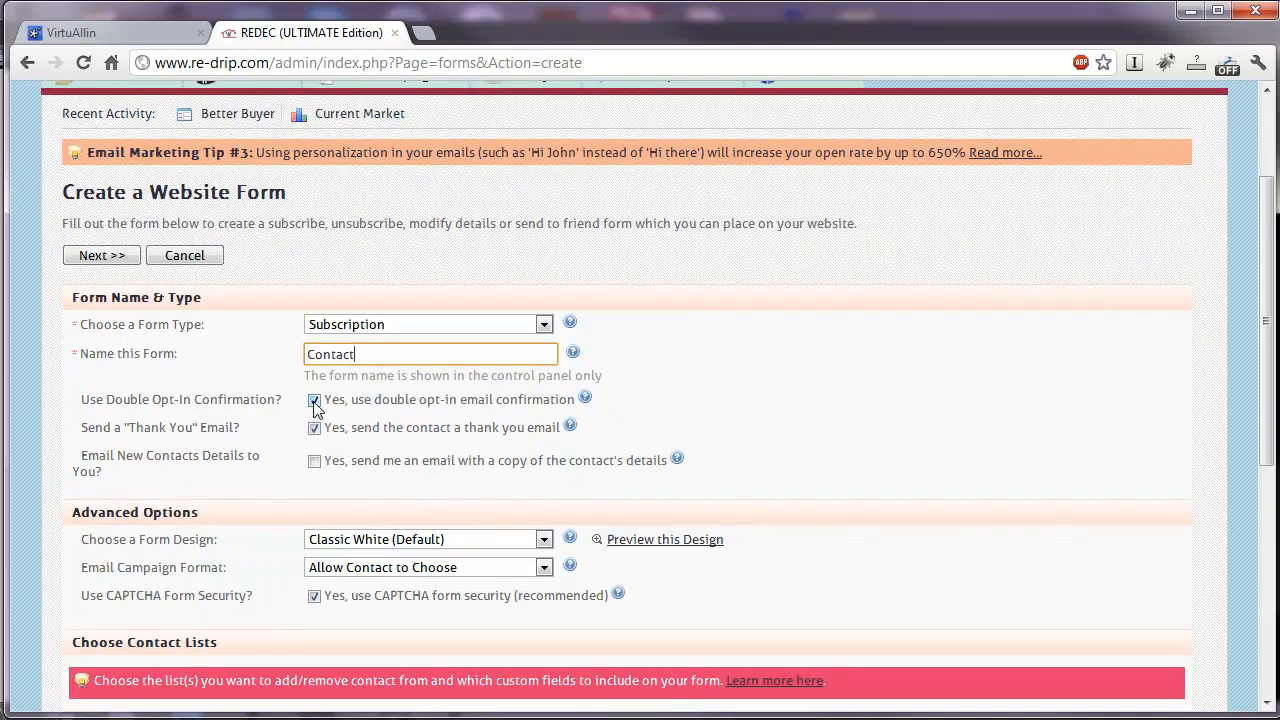
{"action": "left_click", "coordinate": [314, 402]}
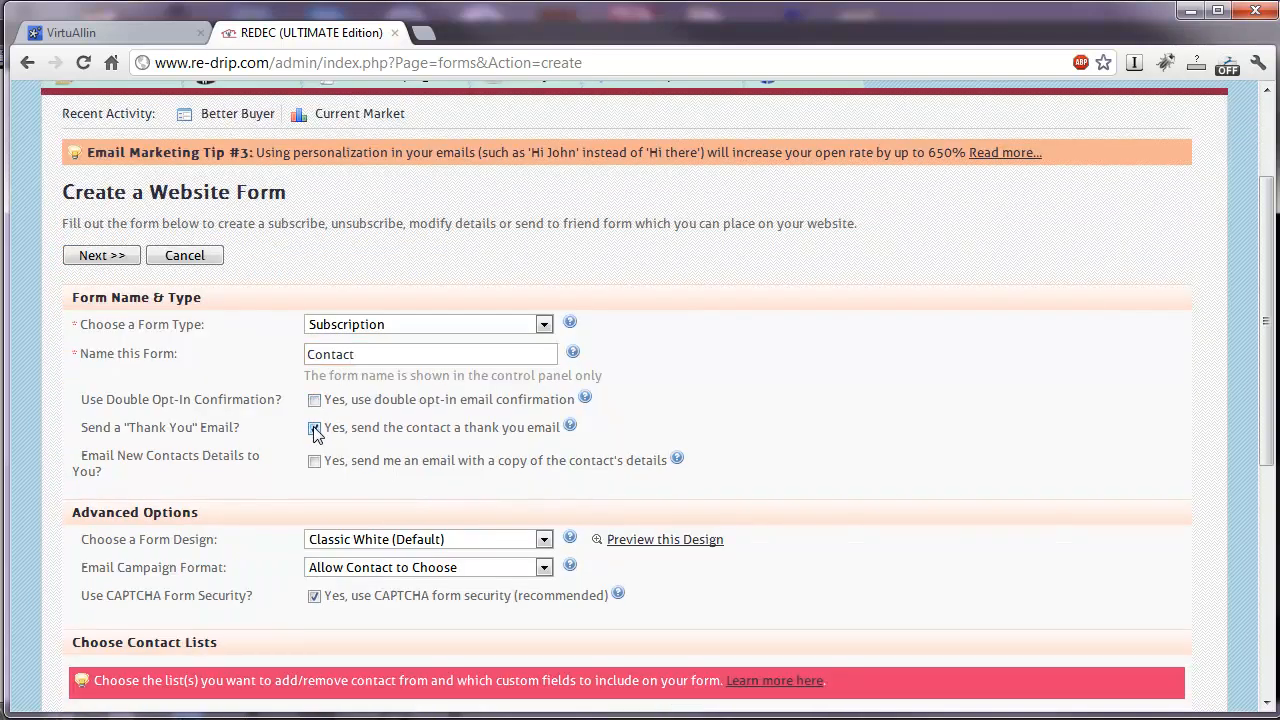
{"action": "left_click", "coordinate": [314, 431]}
{"action": "left_click", "coordinate": [314, 461]}
Step: Set the form design to Georgia Dark and the email campaign format to HTML
{"action": "scroll", "coordinate": [277, 405], "scroll_direction": "down", "scroll_amount": 3}
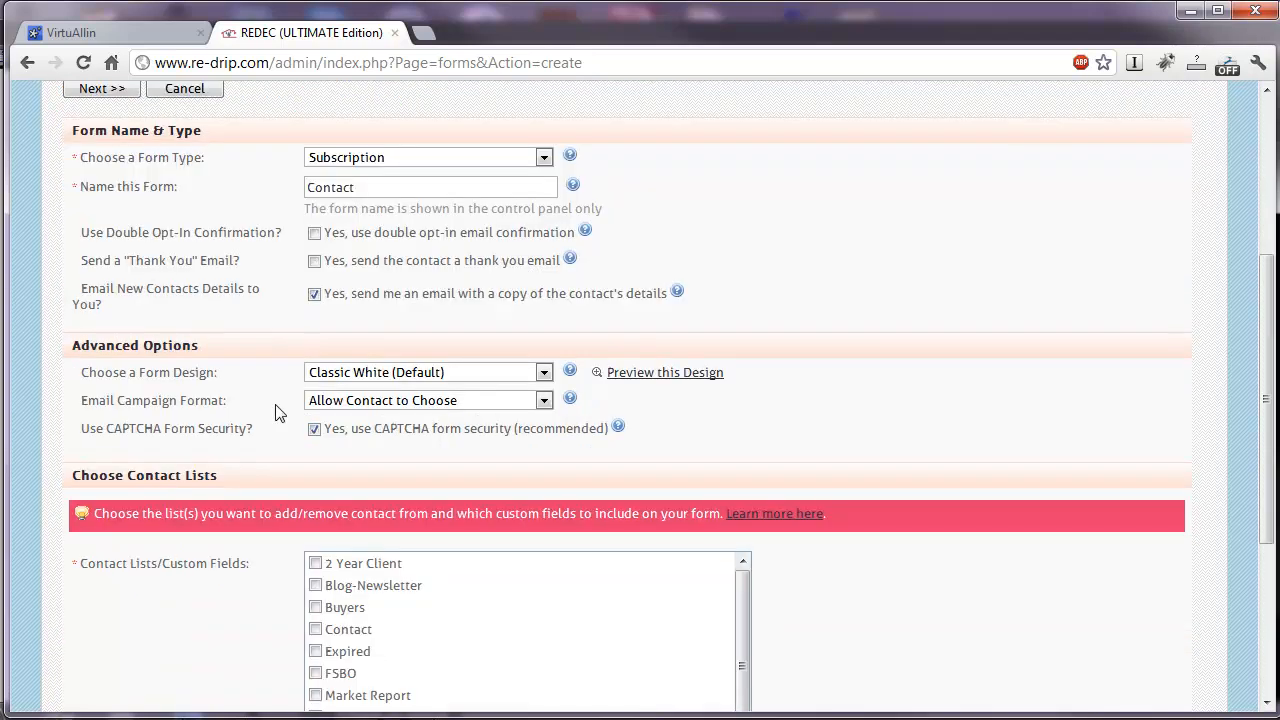
{"action": "left_click", "coordinate": [529, 373]}
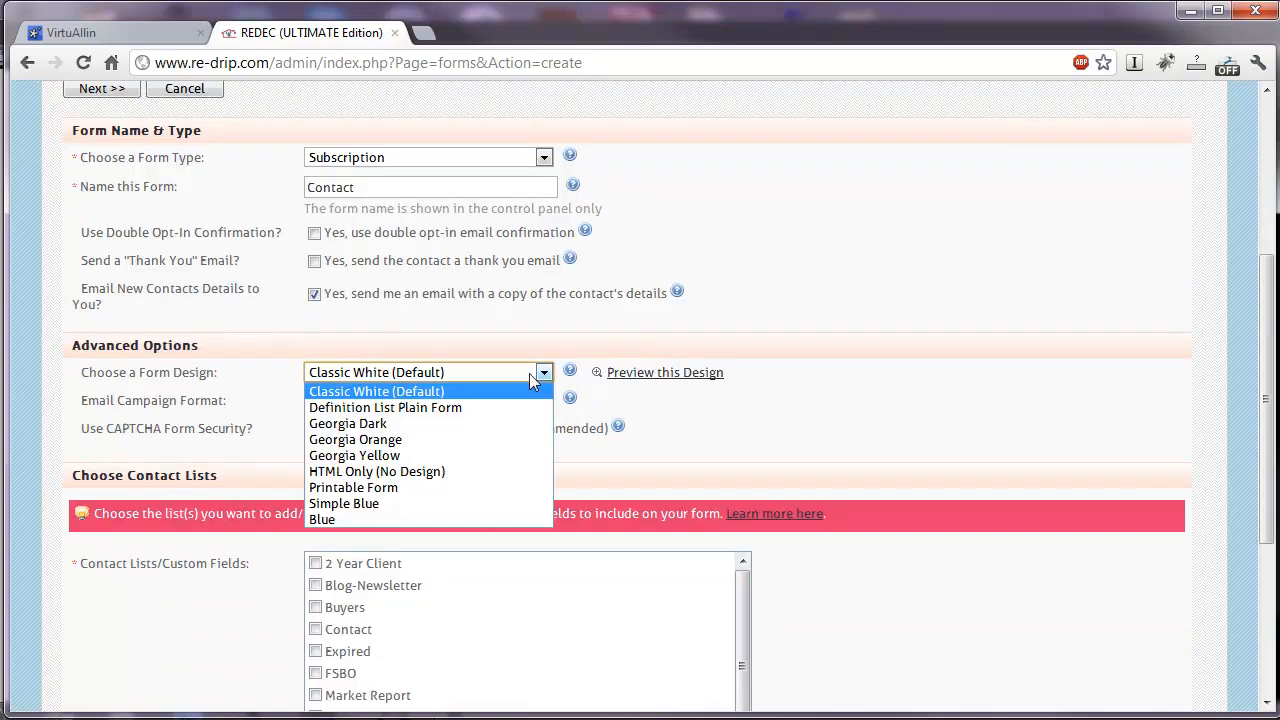
{"action": "left_click", "coordinate": [485, 423]}
{"action": "scroll", "coordinate": [400, 415], "scroll_direction": "down", "scroll_amount": 3}
{"action": "left_click", "coordinate": [315, 398]}
{"action": "left_click", "coordinate": [315, 398]}
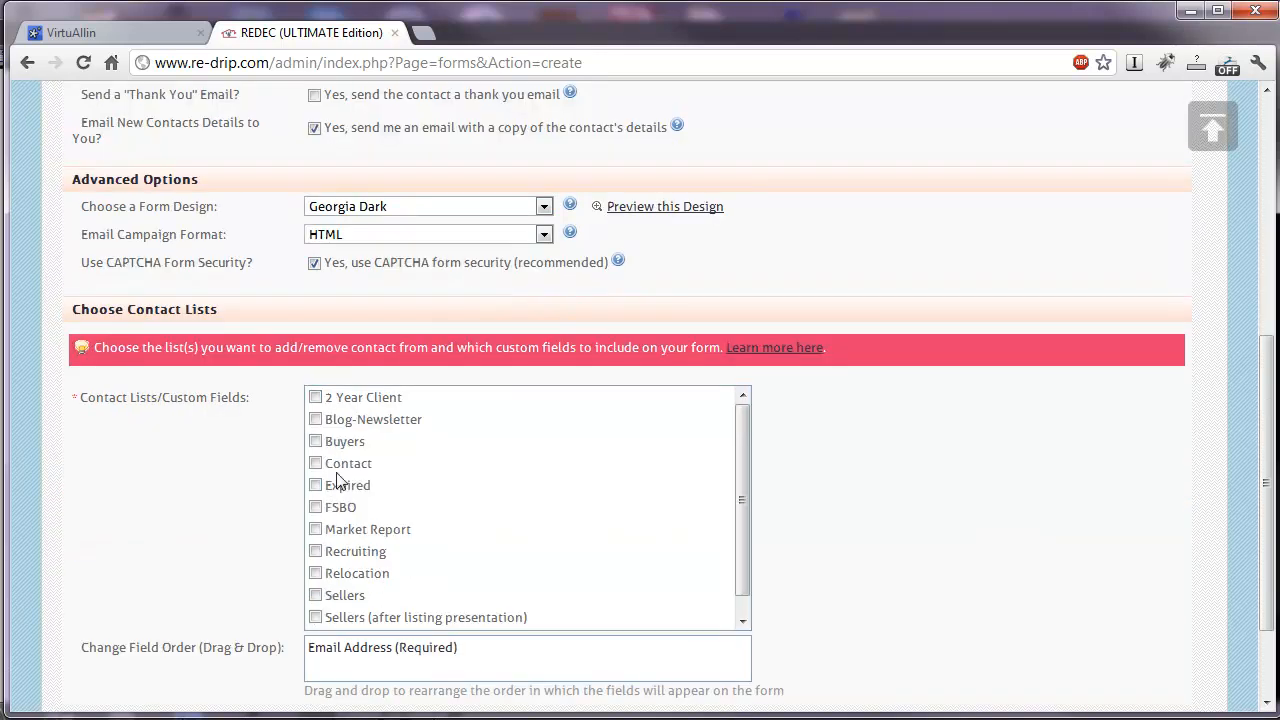
Step: Include the Buyers list with Bathrooms, Bedrooms, Best time to contact you, Birth Date, City, Comments, First Name and Last Name
{"action": "left_click", "coordinate": [315, 441]}
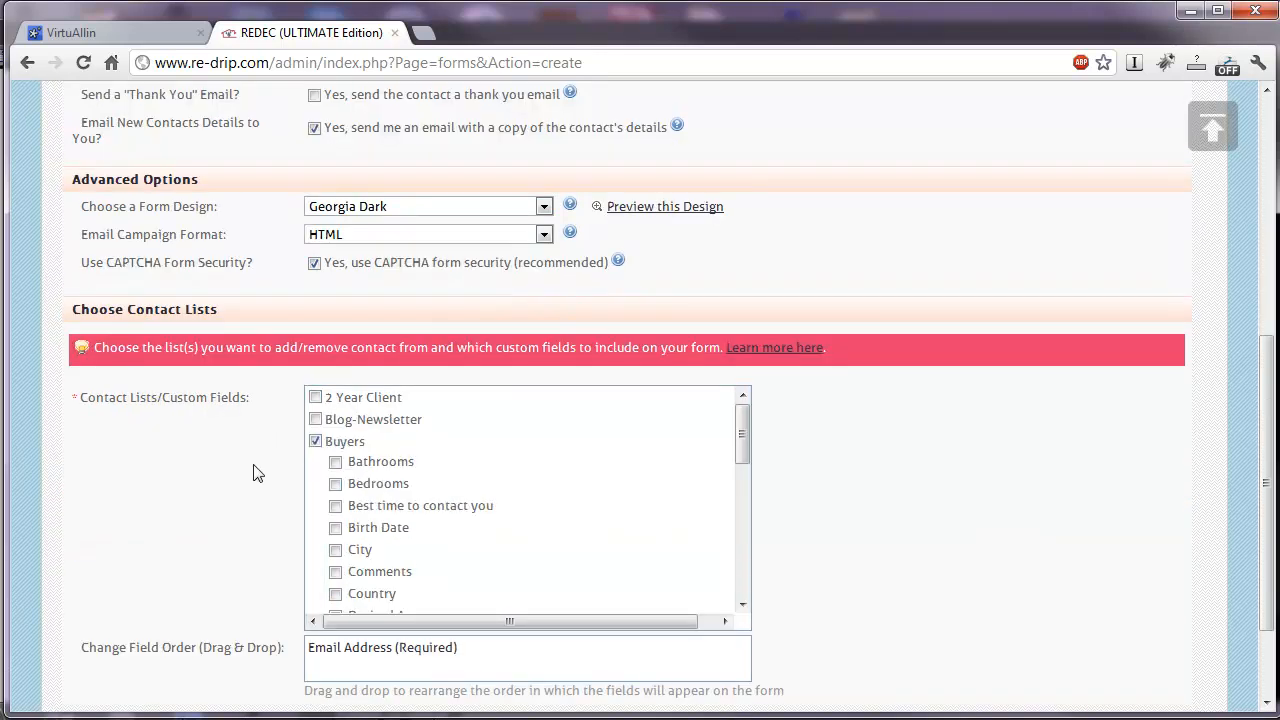
{"action": "left_click", "coordinate": [335, 462]}
{"action": "left_click", "coordinate": [335, 484]}
{"action": "left_click", "coordinate": [335, 506]}
{"action": "left_click", "coordinate": [335, 528]}
{"action": "left_click", "coordinate": [335, 550]}
{"action": "left_click", "coordinate": [335, 571]}
{"action": "scroll", "coordinate": [831, 563], "scroll_direction": "down", "scroll_amount": 2}
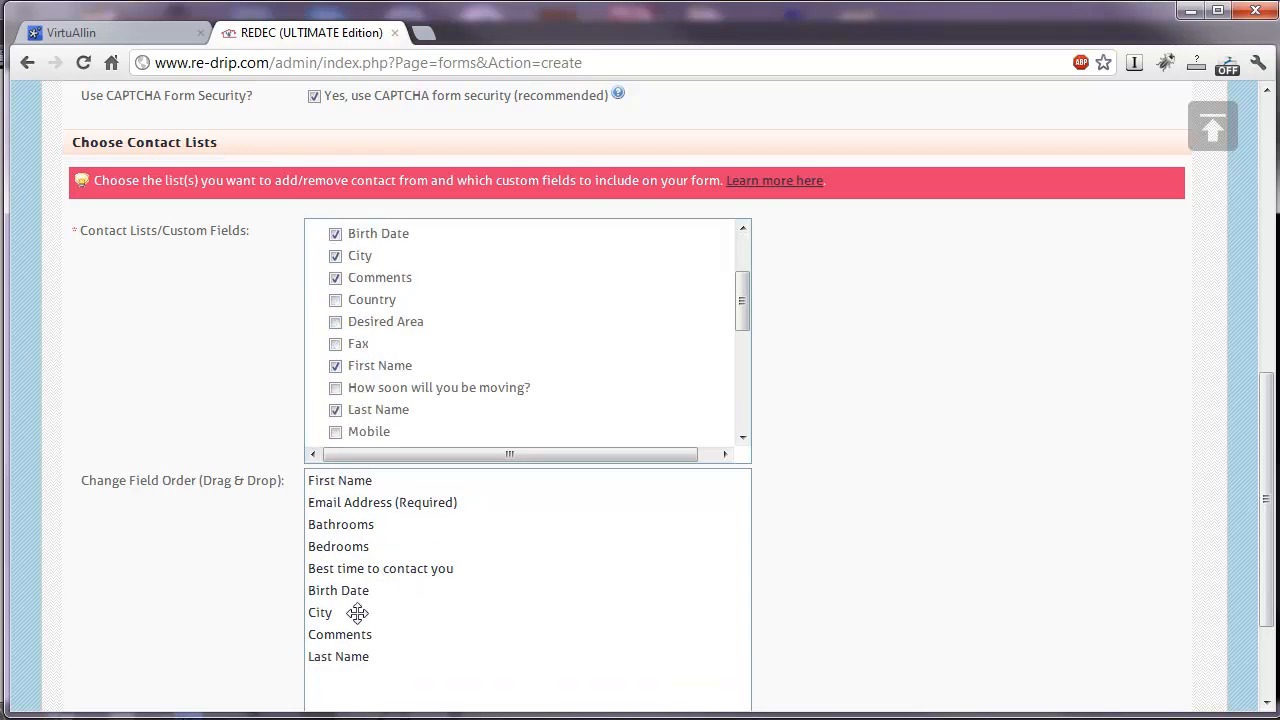
Step: Reorder the form fields, placing Last Name after First Name and Best time to contact you and Birth Date before Bathrooms, and continue
{"action": "left_click_drag", "start_coordinate": [383, 654], "coordinate": [394, 500]}
{"action": "left_click_drag", "start_coordinate": [380, 590], "coordinate": [343, 530]}
{"action": "left_click_drag", "start_coordinate": [359, 612], "coordinate": [355, 562]}
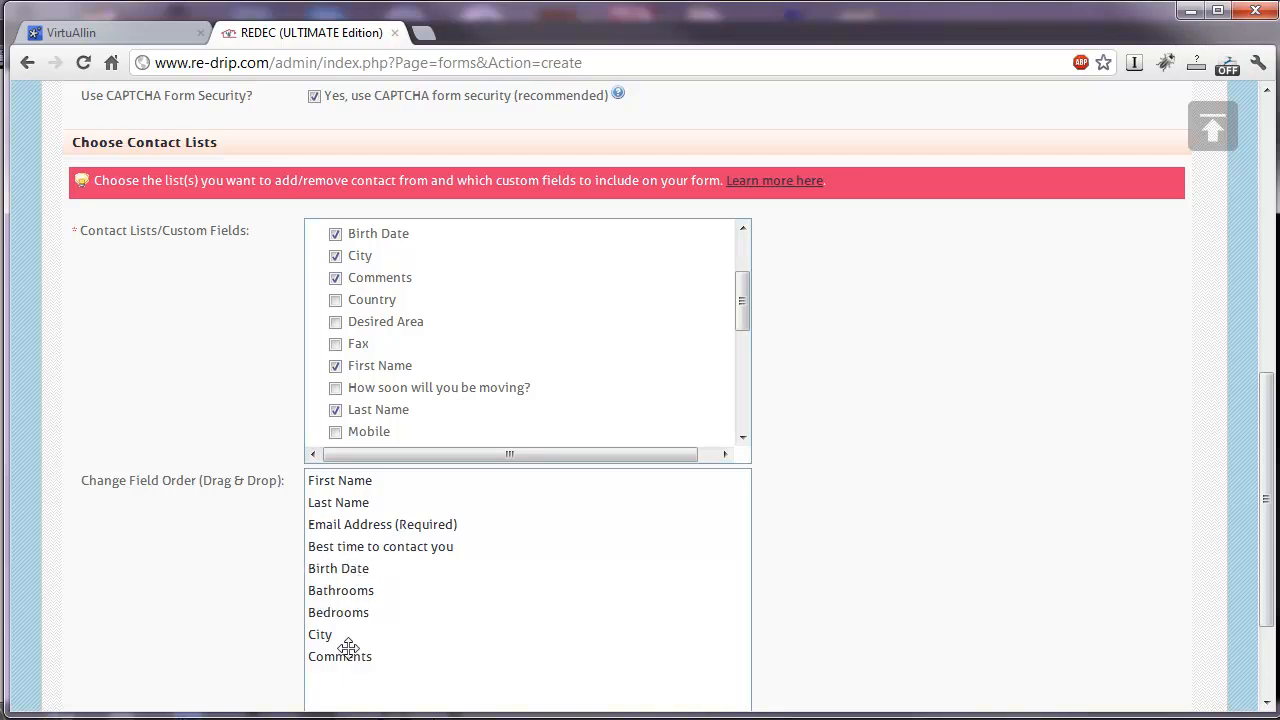
{"action": "scroll", "coordinate": [280, 560], "scroll_direction": "down", "scroll_amount": 2}
{"action": "left_click", "coordinate": [318, 612]}
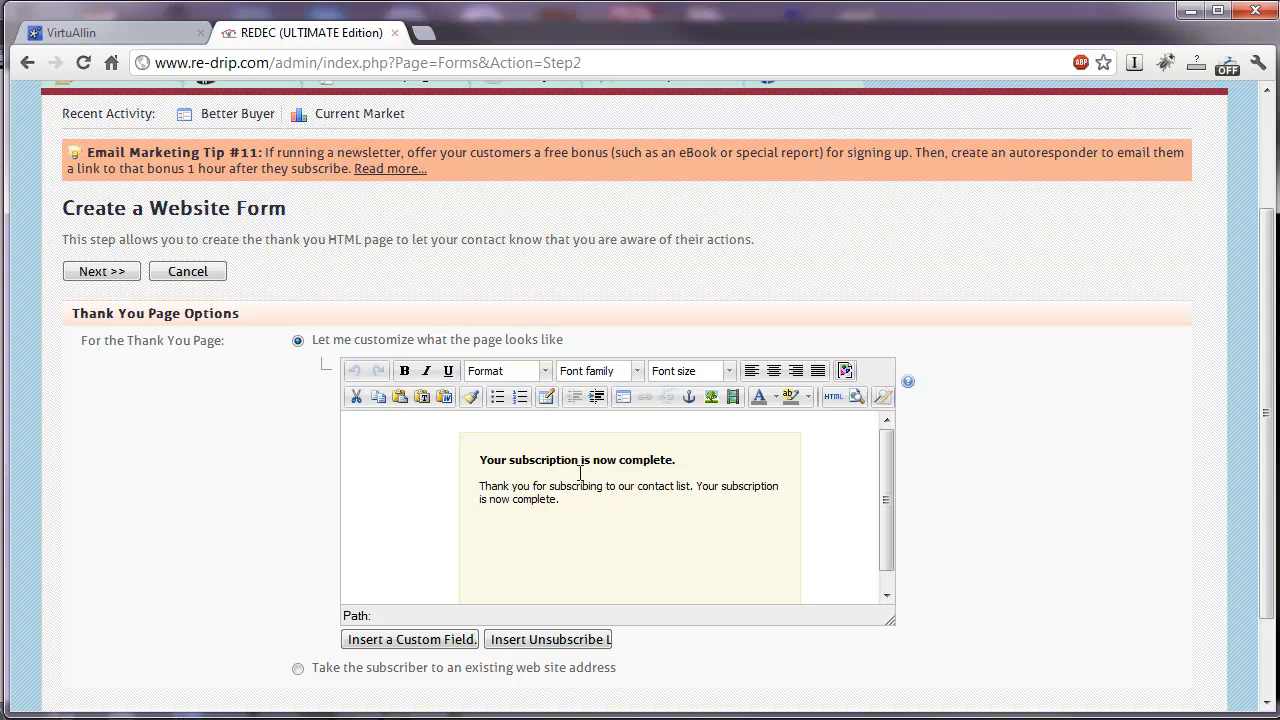
Step: Set the thank you page to take subscribers to an existing web site address and continue to the error page options
{"action": "left_click", "coordinate": [298, 667]}
{"action": "left_click", "coordinate": [425, 554]}
{"action": "left_click", "coordinate": [617, 550]}
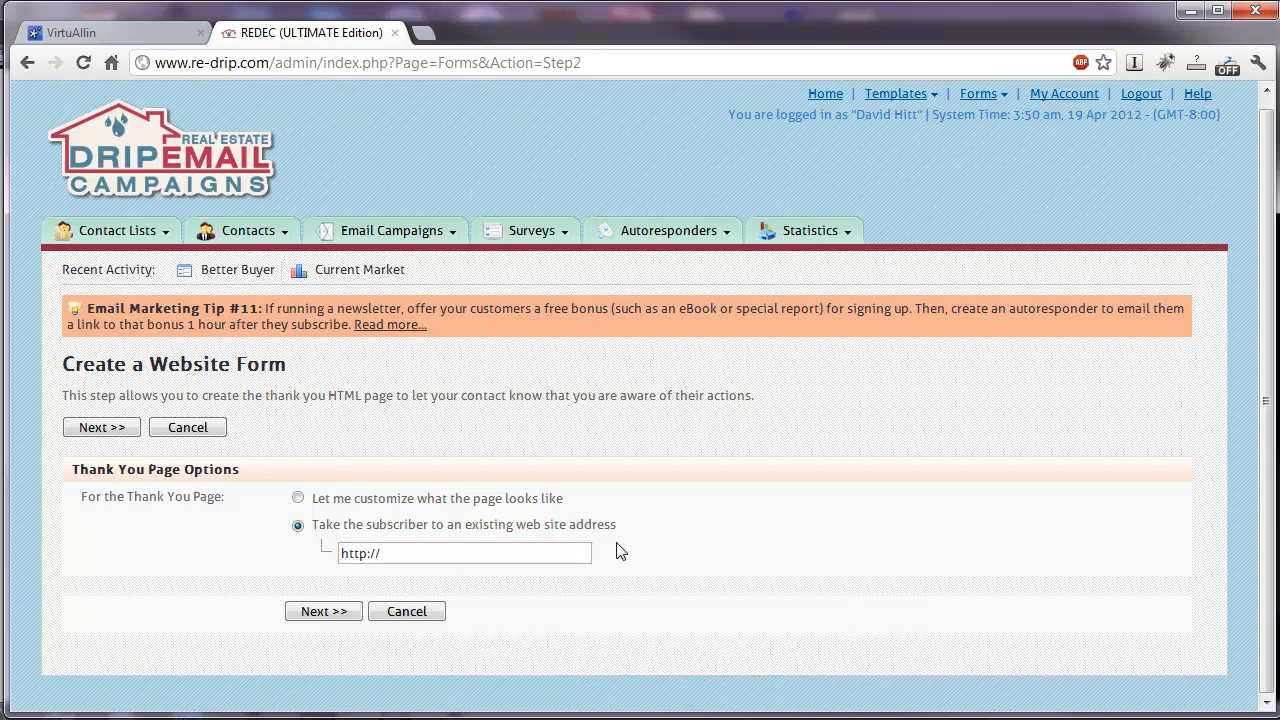
{"action": "left_click", "coordinate": [322, 612]}
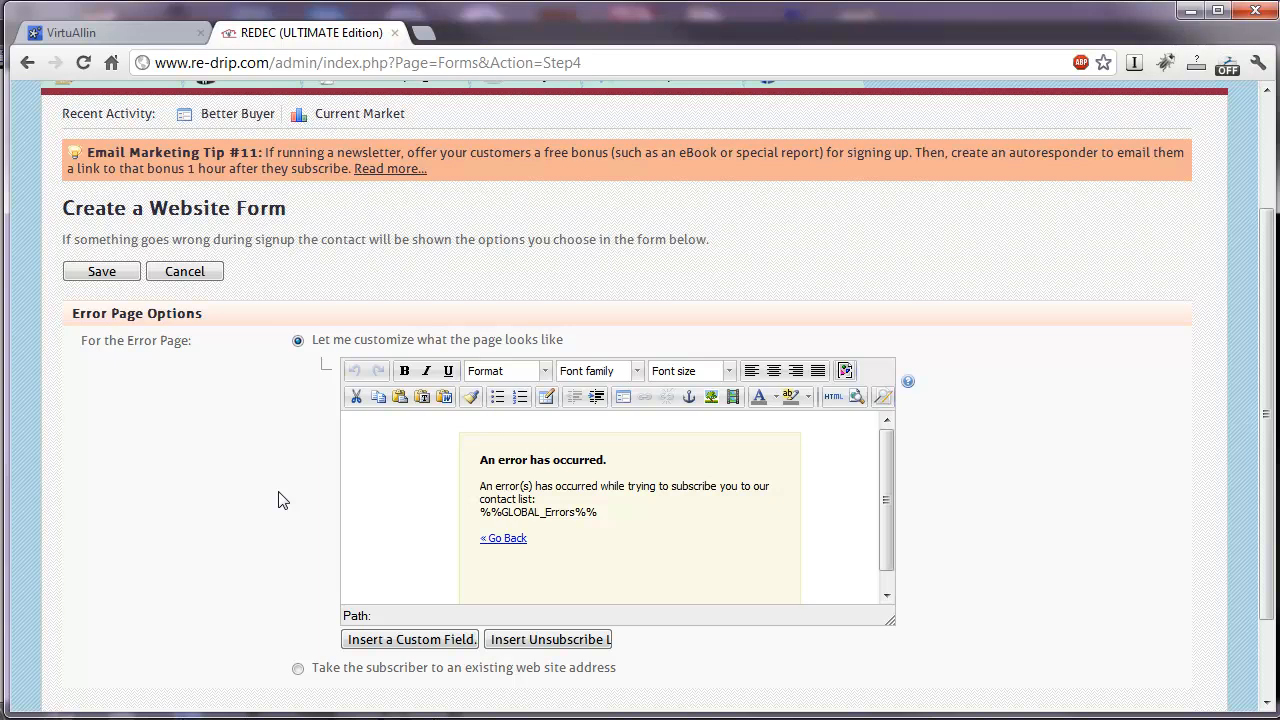
Step: Set the error page to take subscribers to an existing web site address and save the website form
{"action": "scroll", "coordinate": [270, 585], "scroll_direction": "down", "scroll_amount": 3}
{"action": "left_click", "coordinate": [298, 558]}
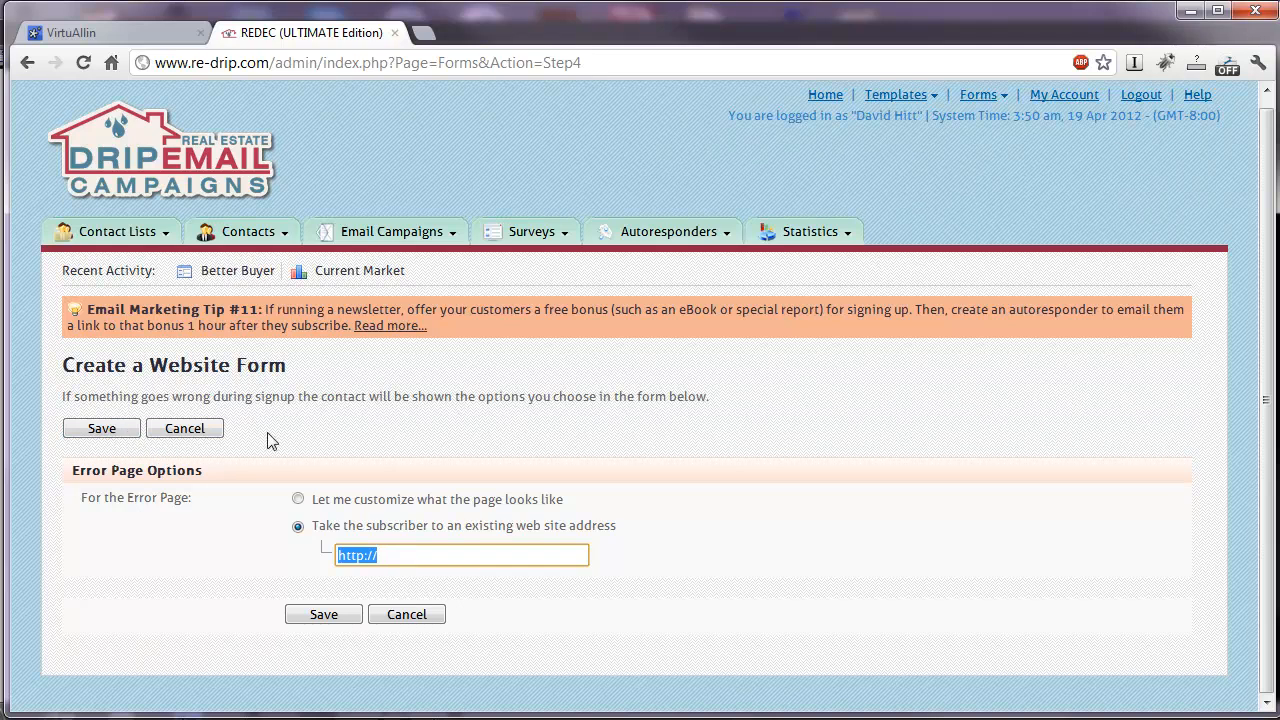
{"action": "left_click", "coordinate": [329, 614]}
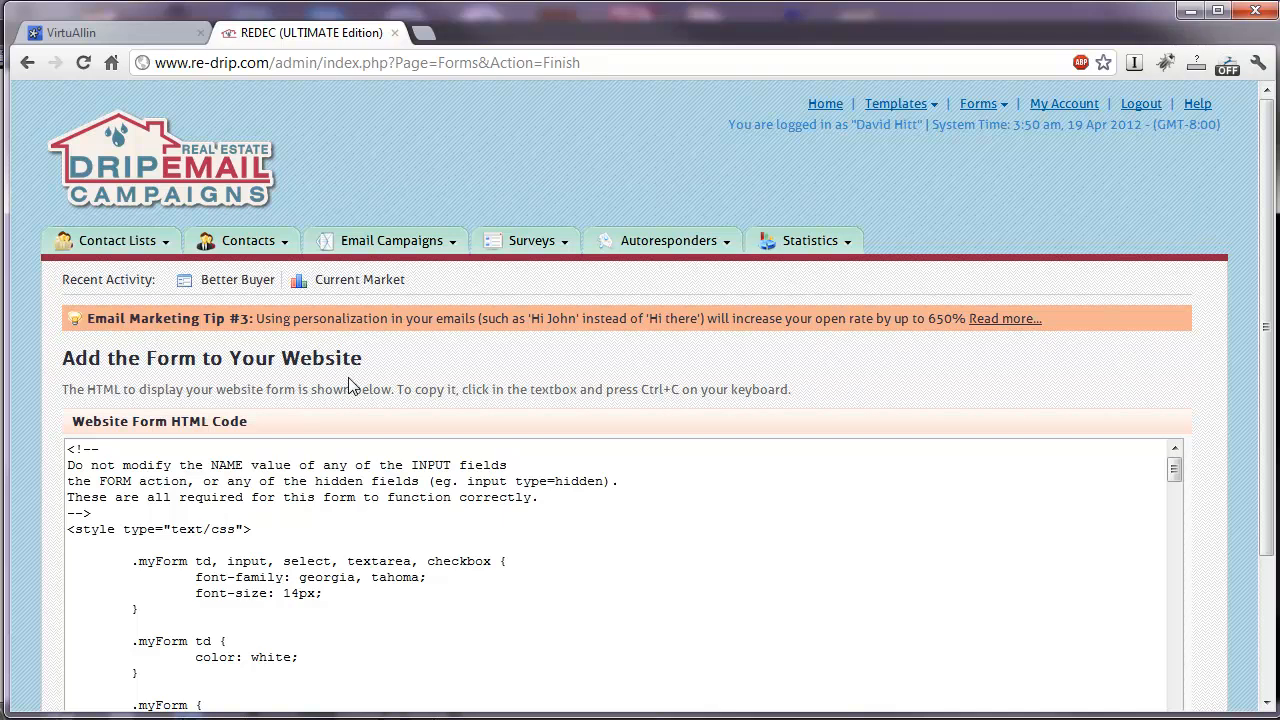
Step: Examine the generated website form HTML code and return to the Home page
{"action": "scroll", "coordinate": [350, 385], "scroll_direction": "down", "scroll_amount": 3}
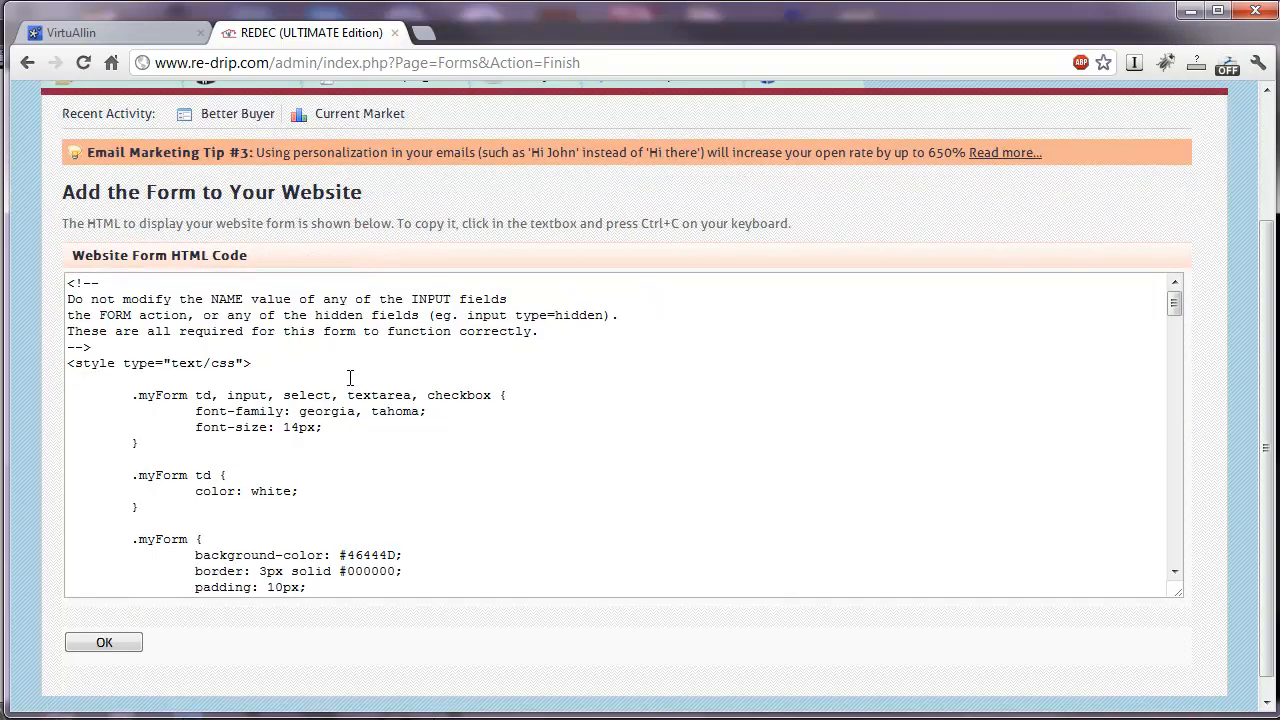
{"action": "left_click", "coordinate": [1175, 312]}
{"action": "scroll", "coordinate": [530, 240], "scroll_direction": "up", "scroll_amount": 3}
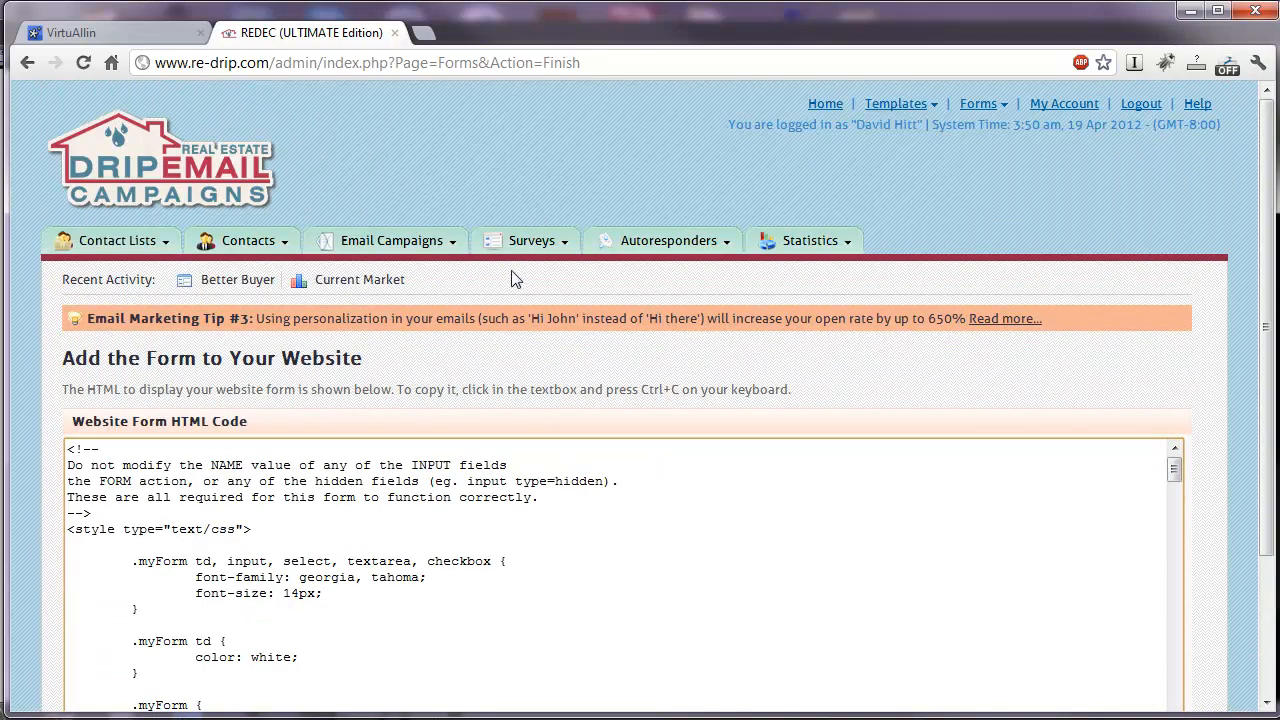
{"action": "left_click", "coordinate": [825, 104]}
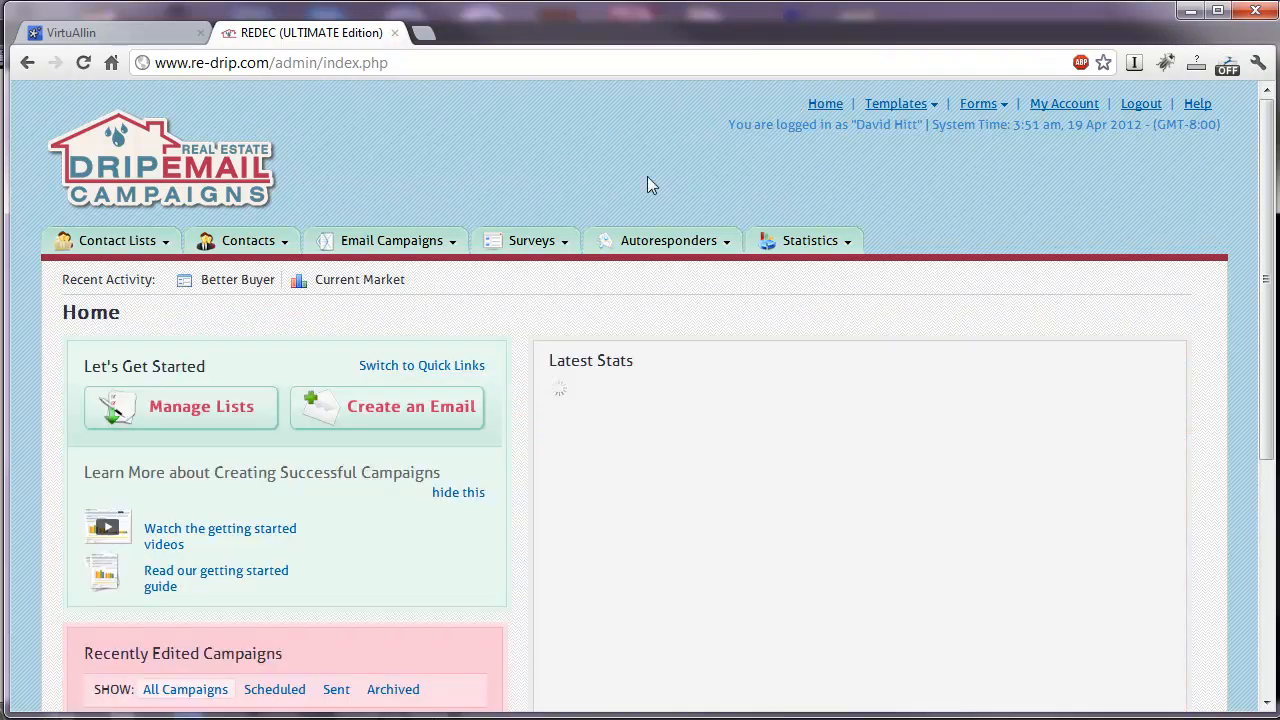